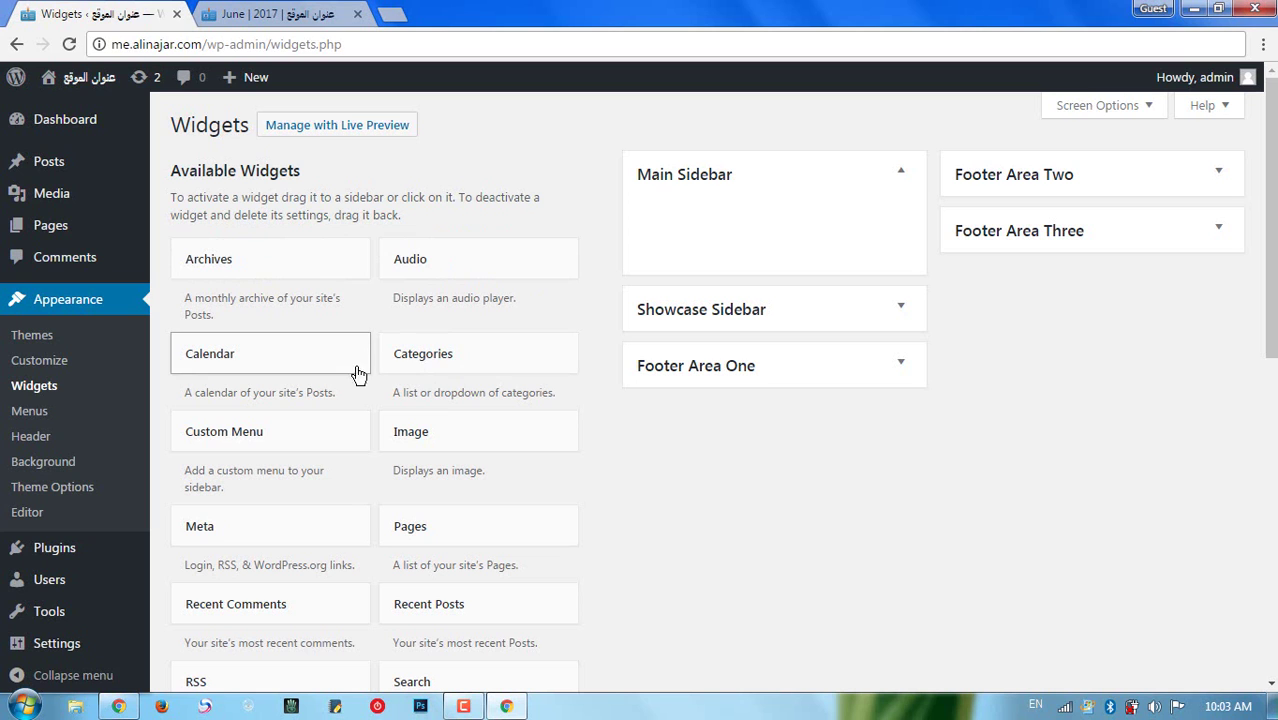
# - Look over the available widgets and expand the Footer Area One, Footer Area Two and Footer Area Three sections
pyautogui.scroll(-7, 379, 385)
pyautogui.scroll(5, 399, 394)
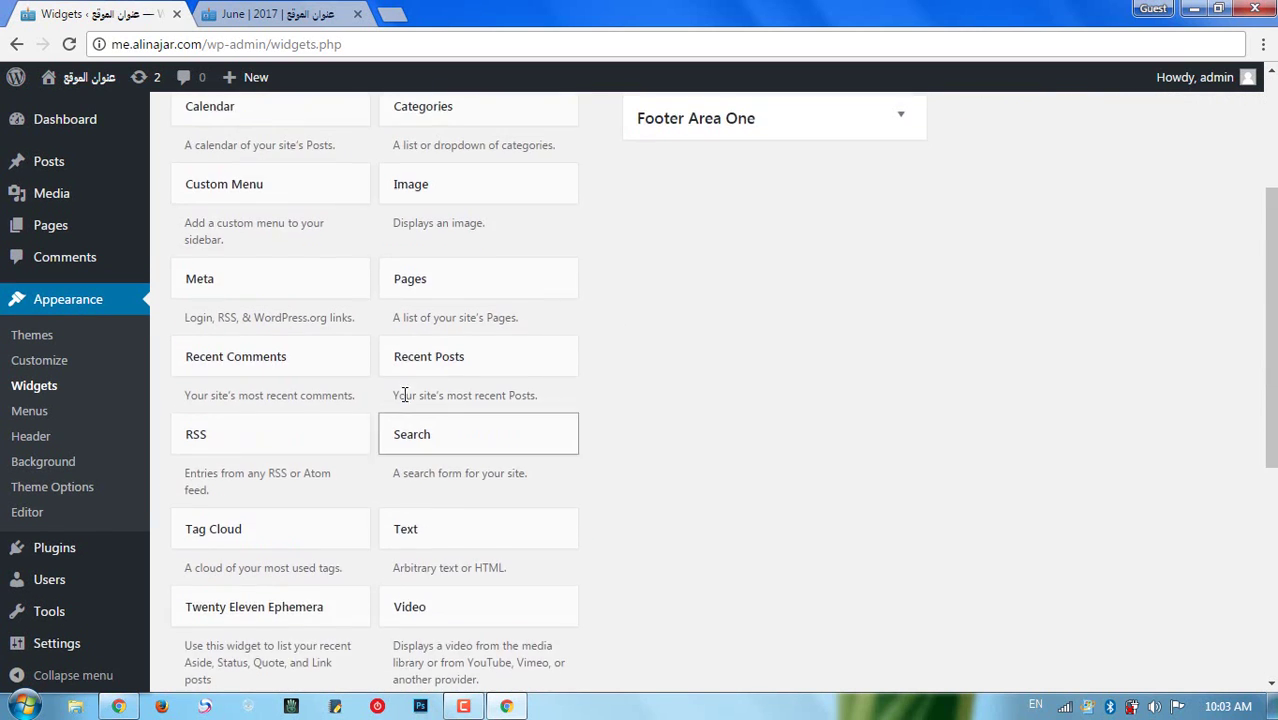
pyautogui.scroll(3, 404, 394)
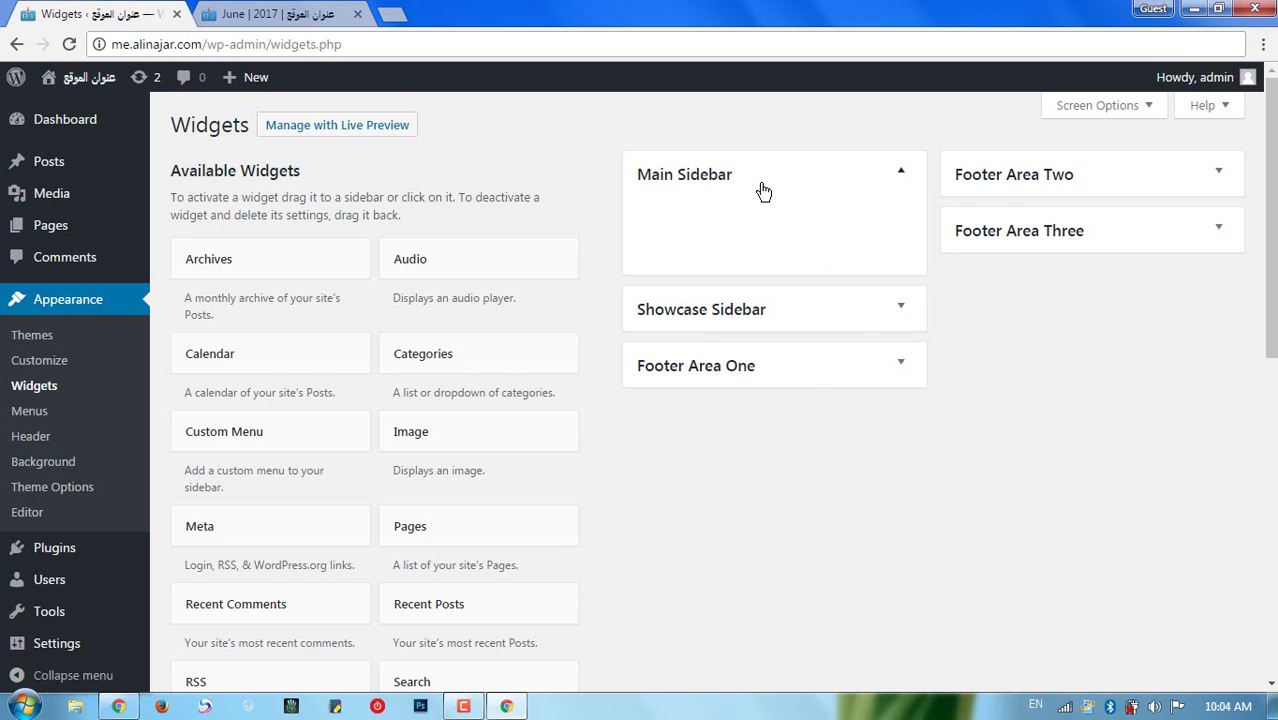
pyautogui.click(835, 382)
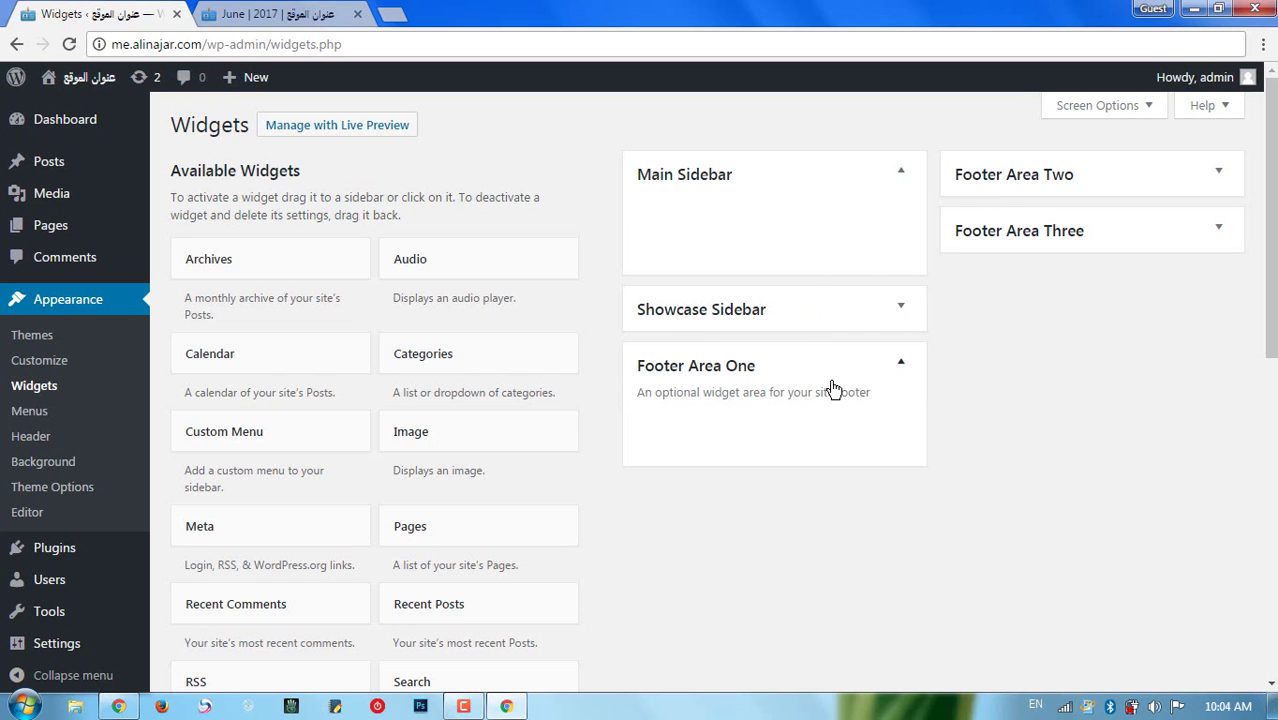
pyautogui.click(1102, 186)
pyautogui.click(1104, 309)
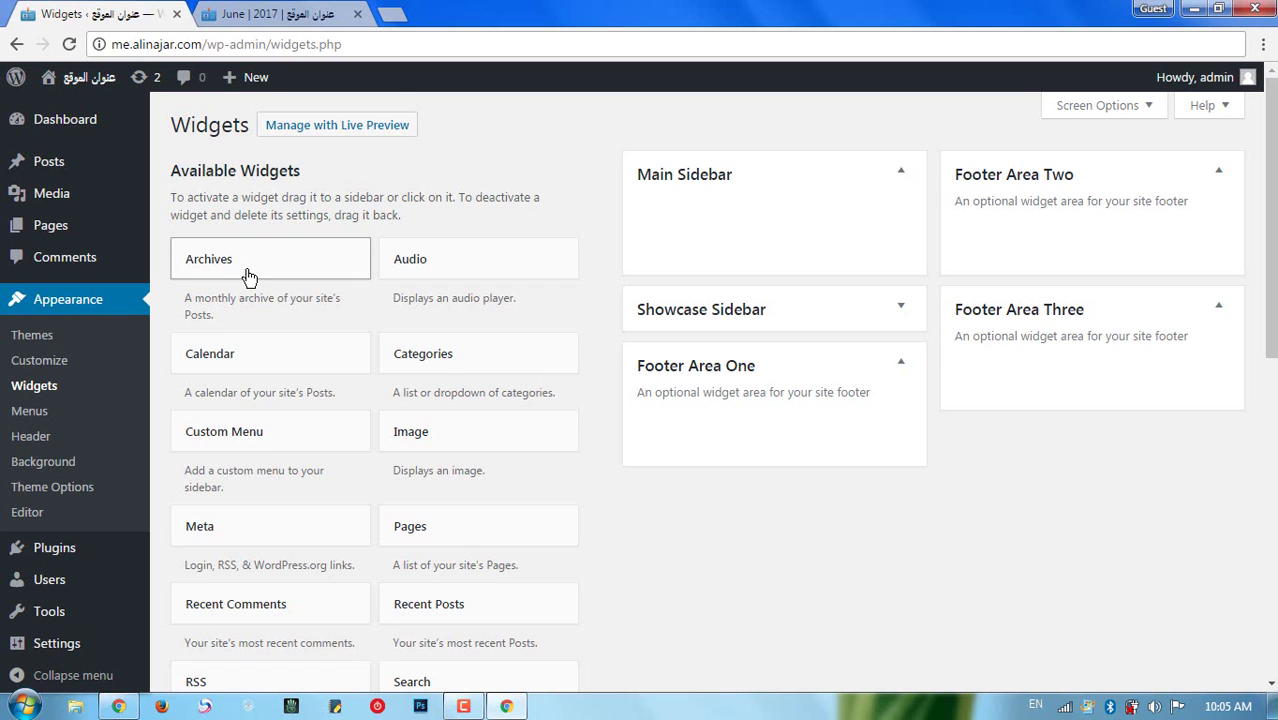
# - Add the Archives widget to the Main Sidebar and save it with an empty title
pyautogui.moveTo(250, 276); pyautogui.dragTo(770, 212)
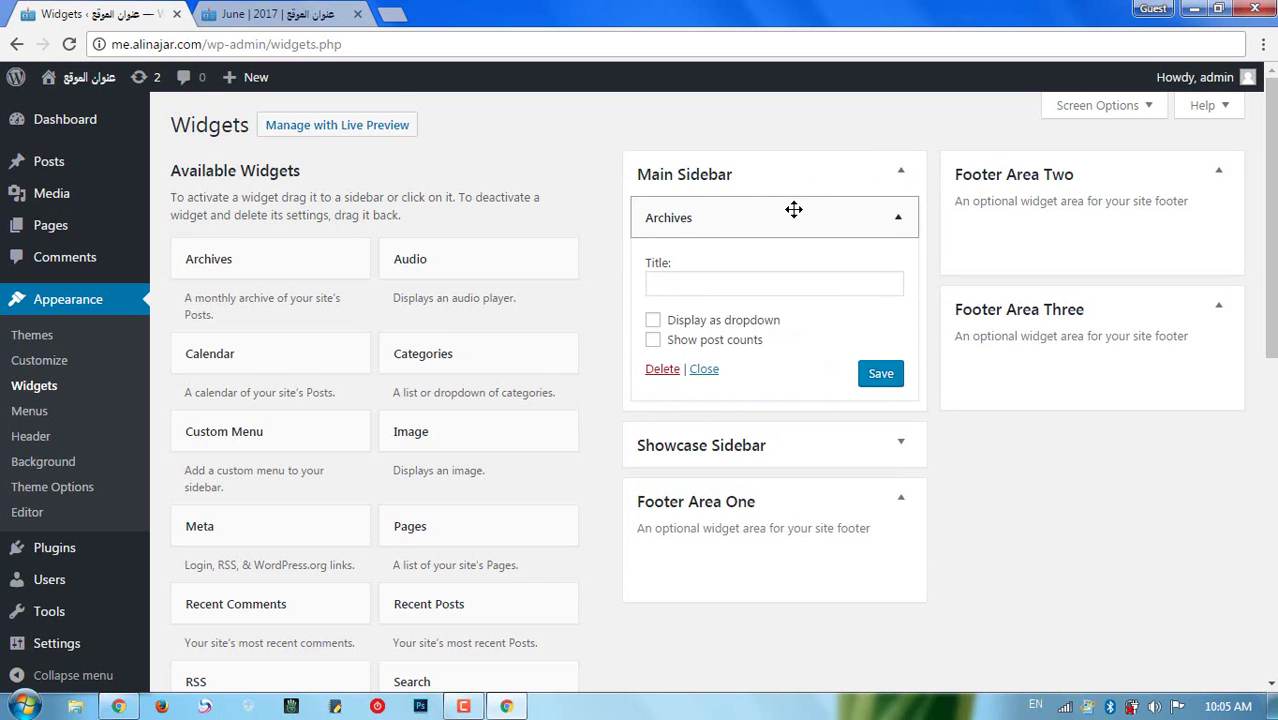
pyautogui.click(750, 281)
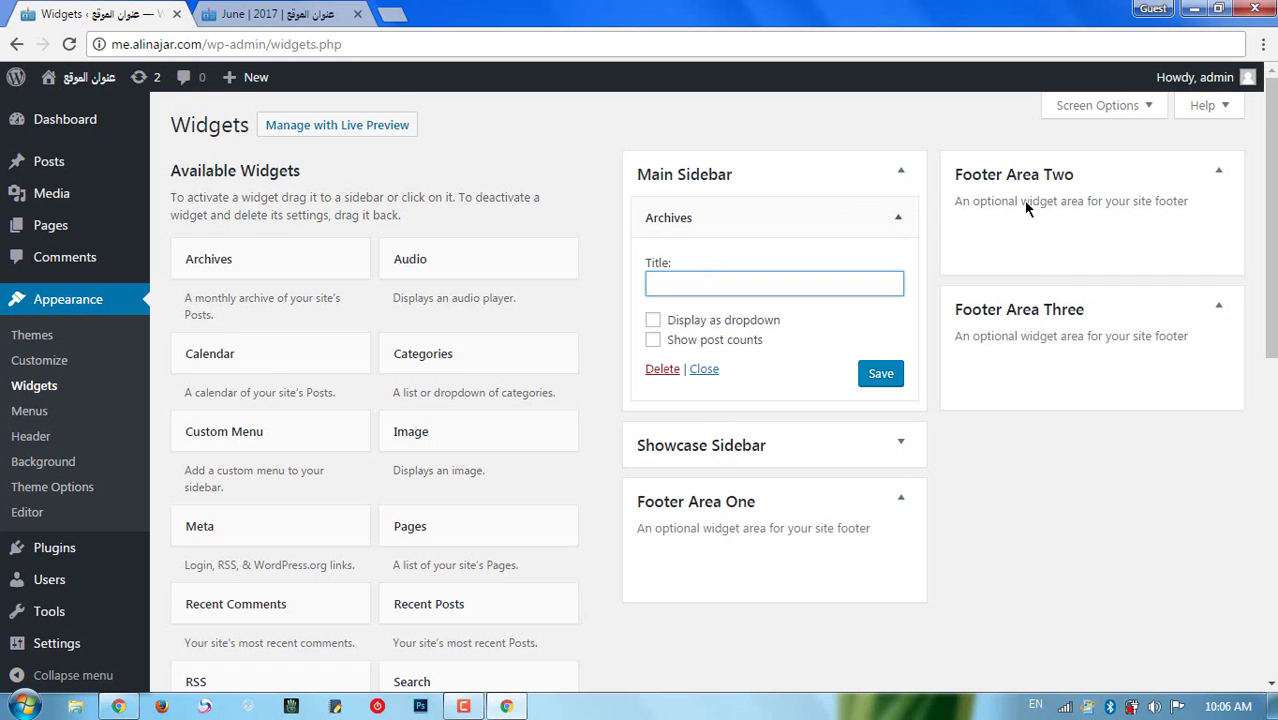
pyautogui.click(879, 386)
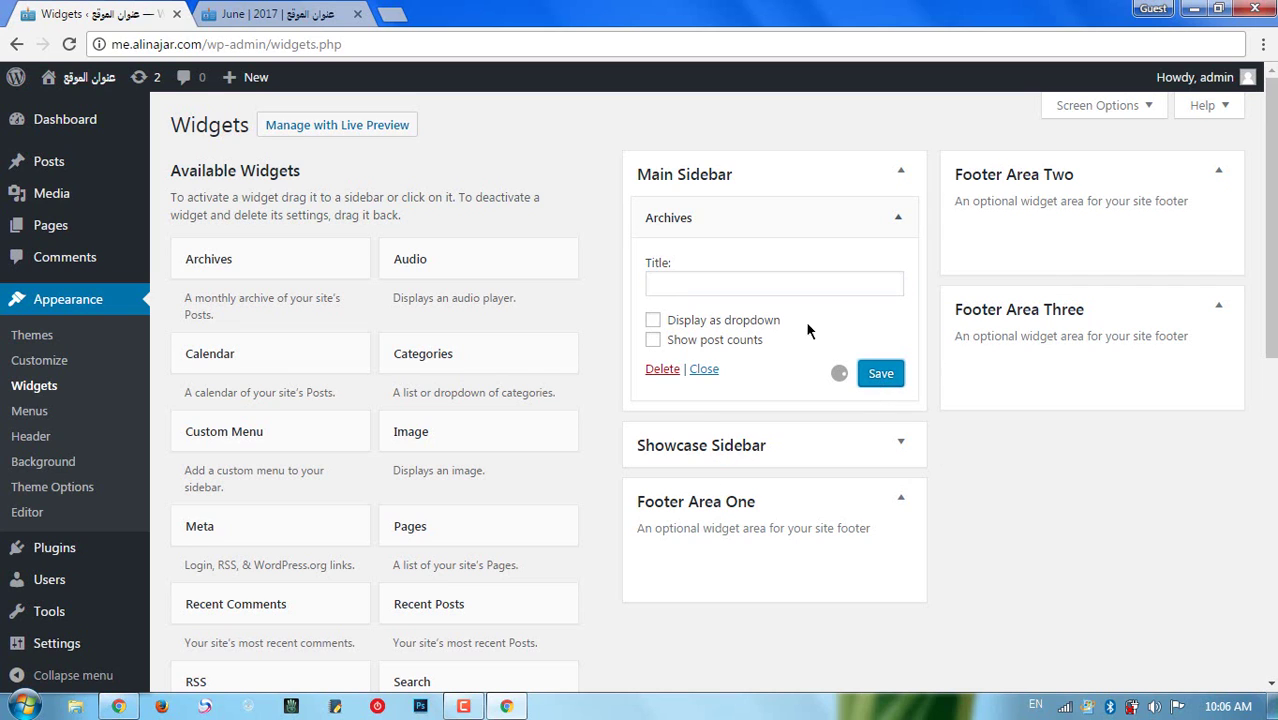
# - Reload the site's June 2017 page and check the Archives heading in its sidebar
pyautogui.click(290, 13)
pyautogui.scroll(-2, 222, 360)
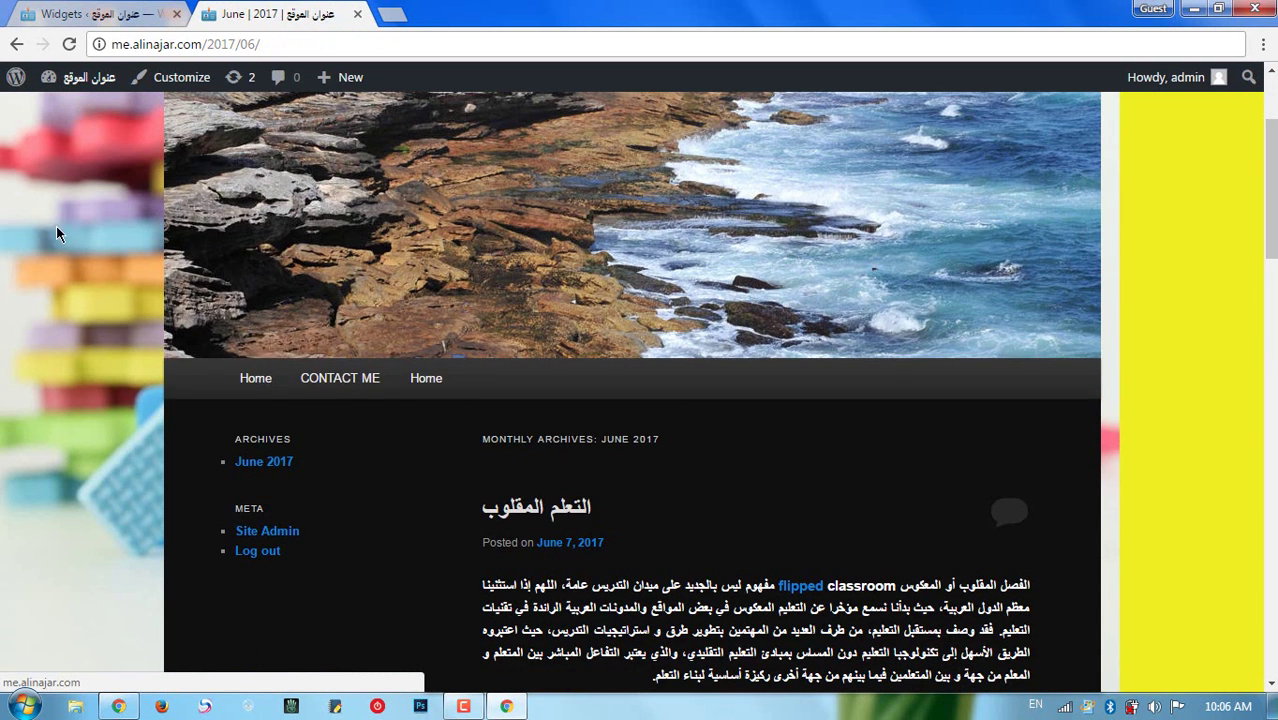
pyautogui.rightClick(56, 226)
pyautogui.click(80, 286)
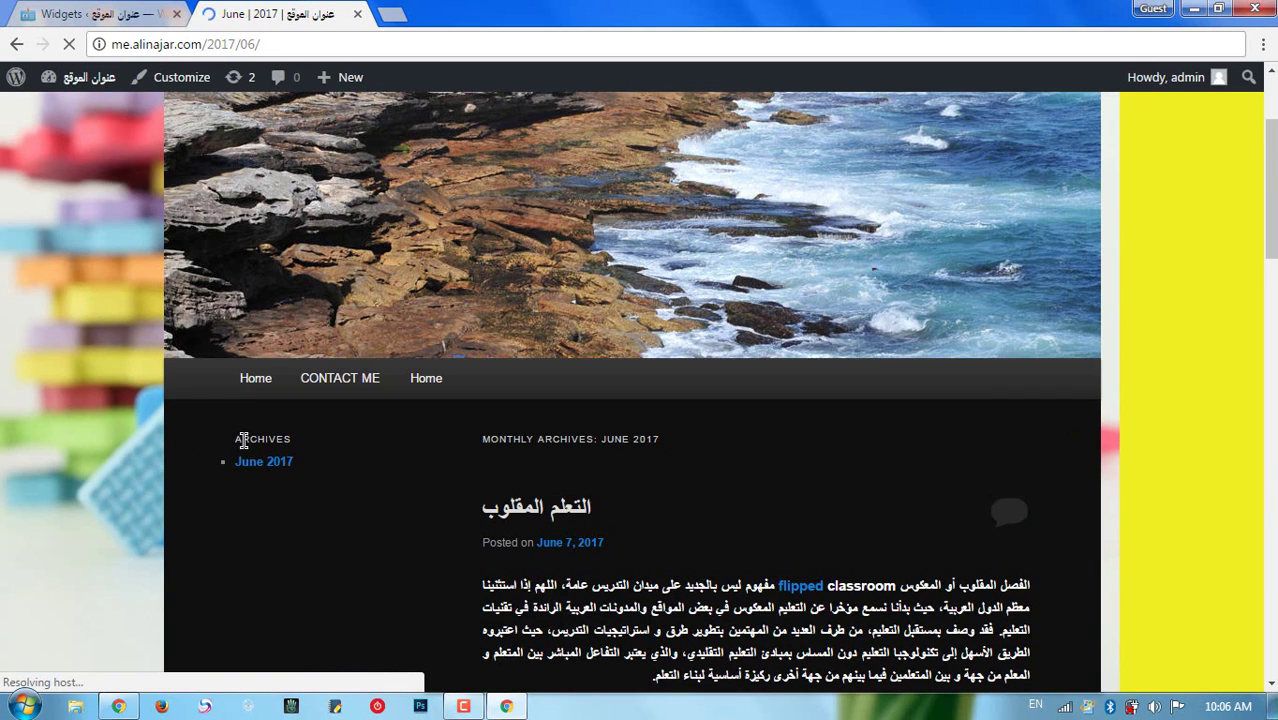
pyautogui.moveTo(244, 441); pyautogui.dragTo(291, 442)
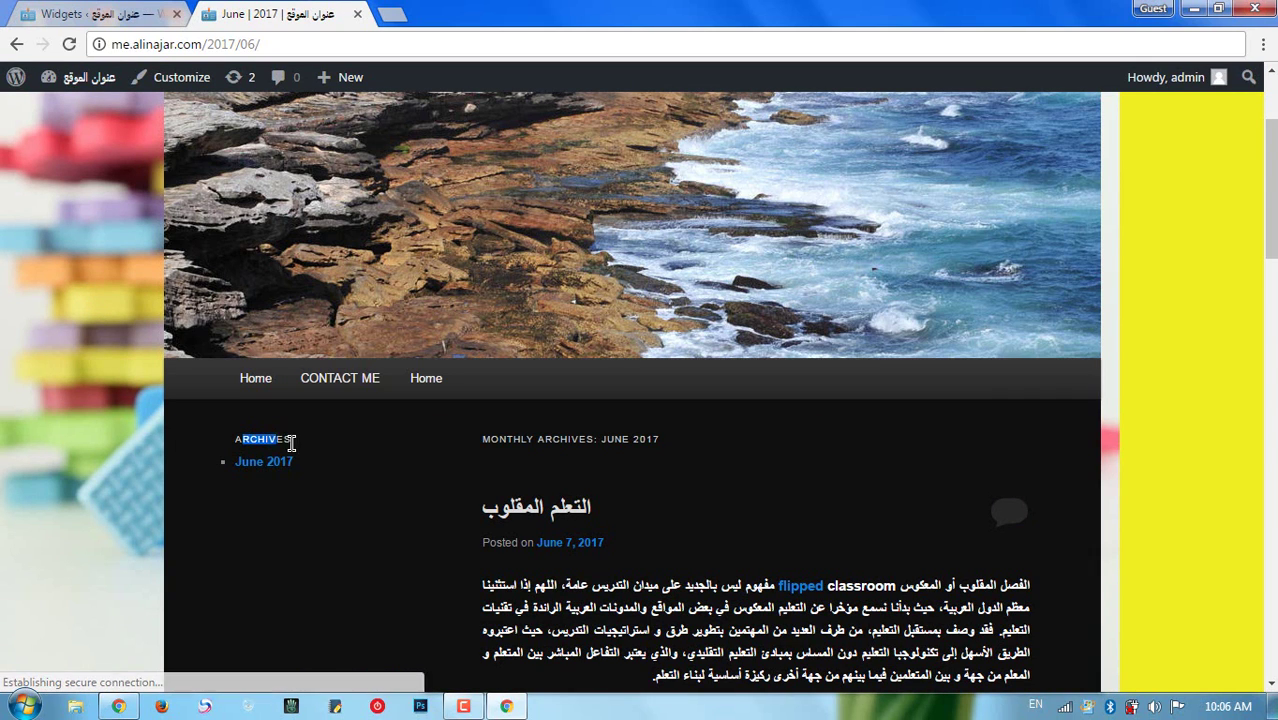
pyautogui.click(264, 441)
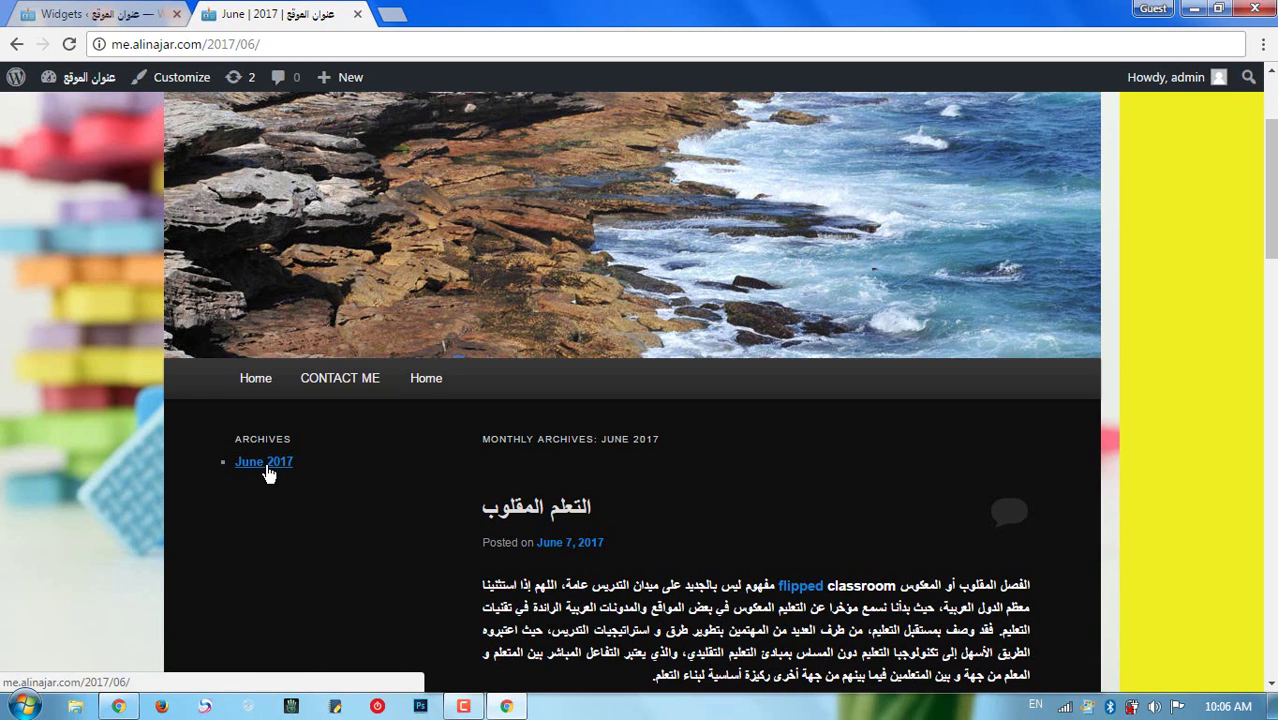
# - Open the June 2017 archive from the site's sidebar and look through its posts
pyautogui.click(268, 470)
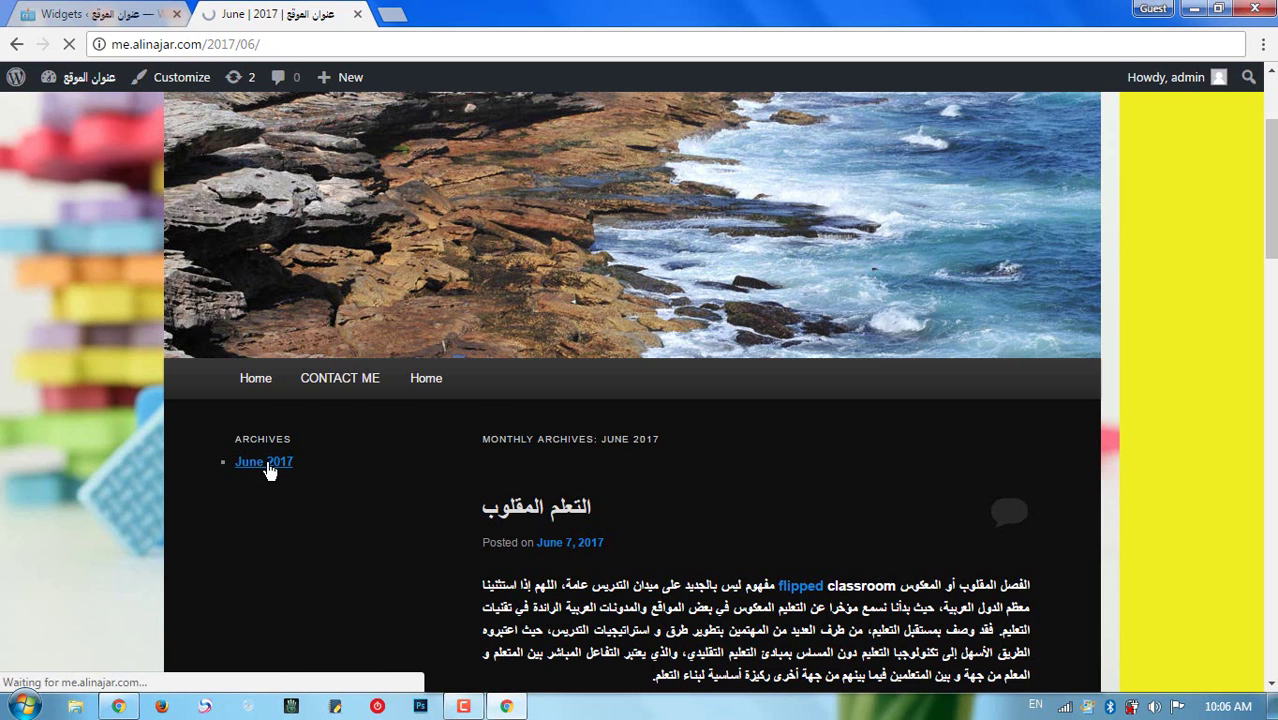
pyautogui.scroll(-4, 290, 465)
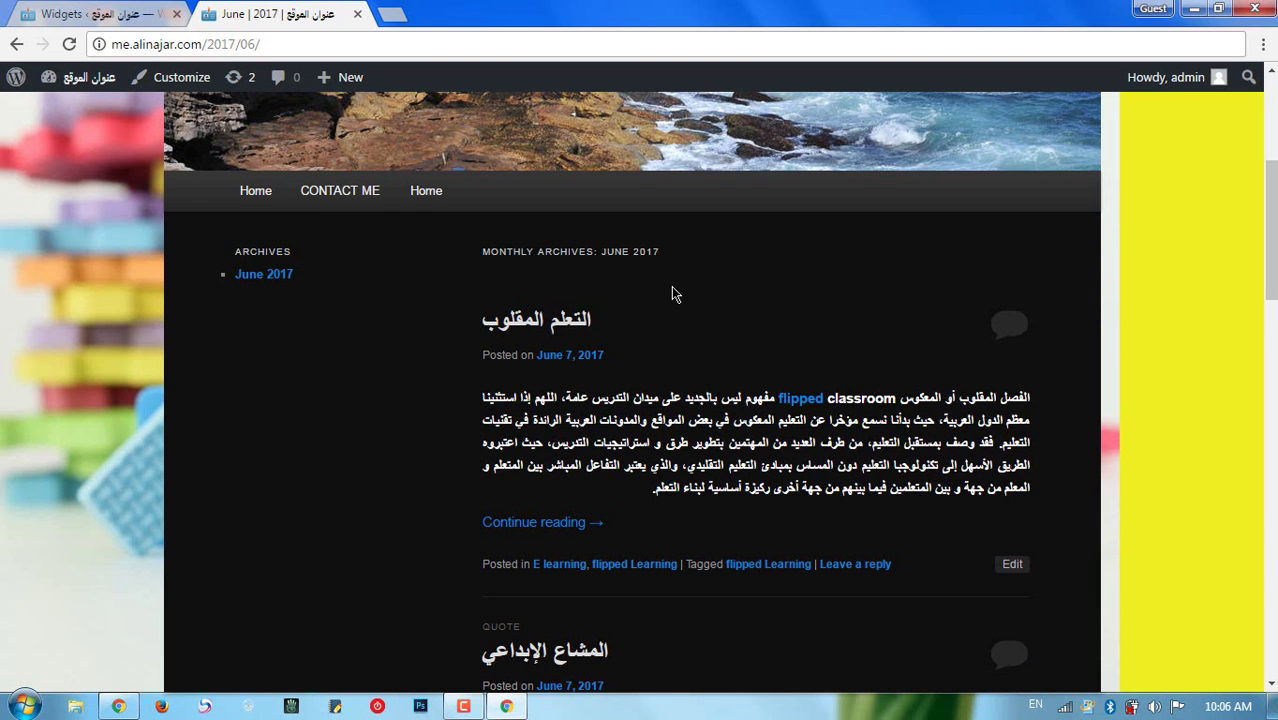
pyautogui.scroll(-10, 671, 294)
pyautogui.scroll(-4, 678, 323)
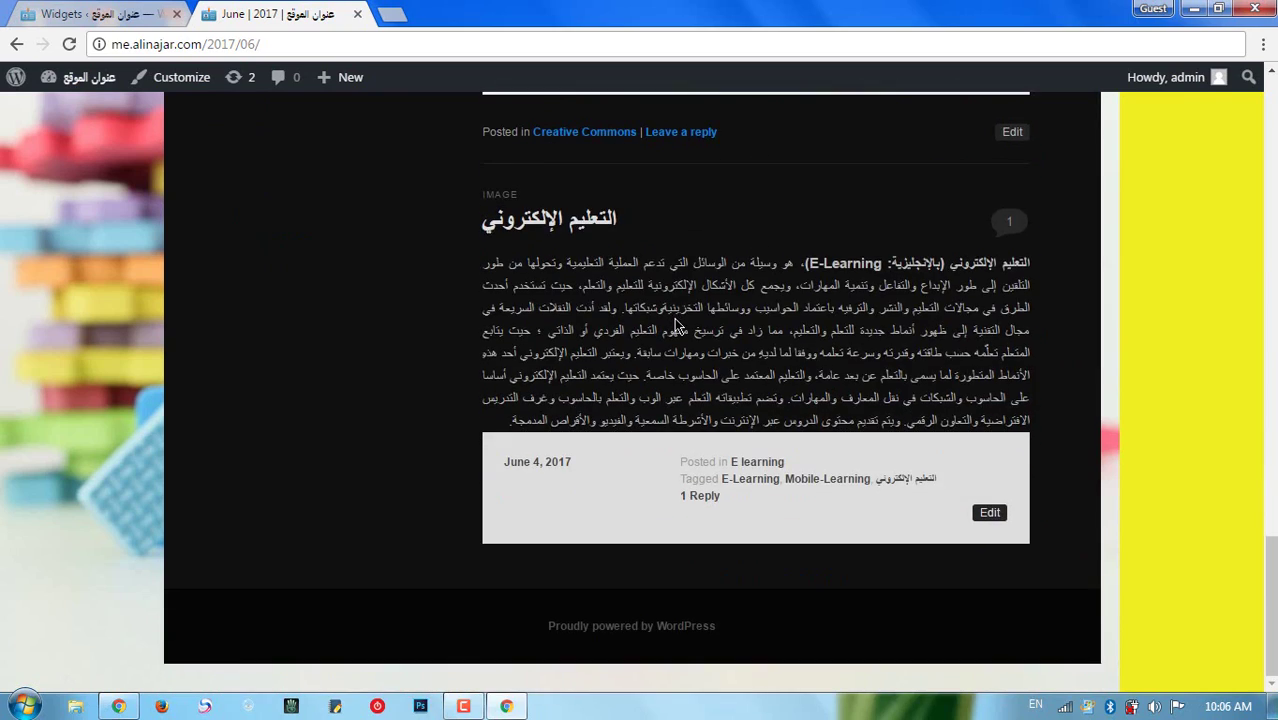
pyautogui.scroll(15, 678, 326)
pyautogui.scroll(2, 351, 414)
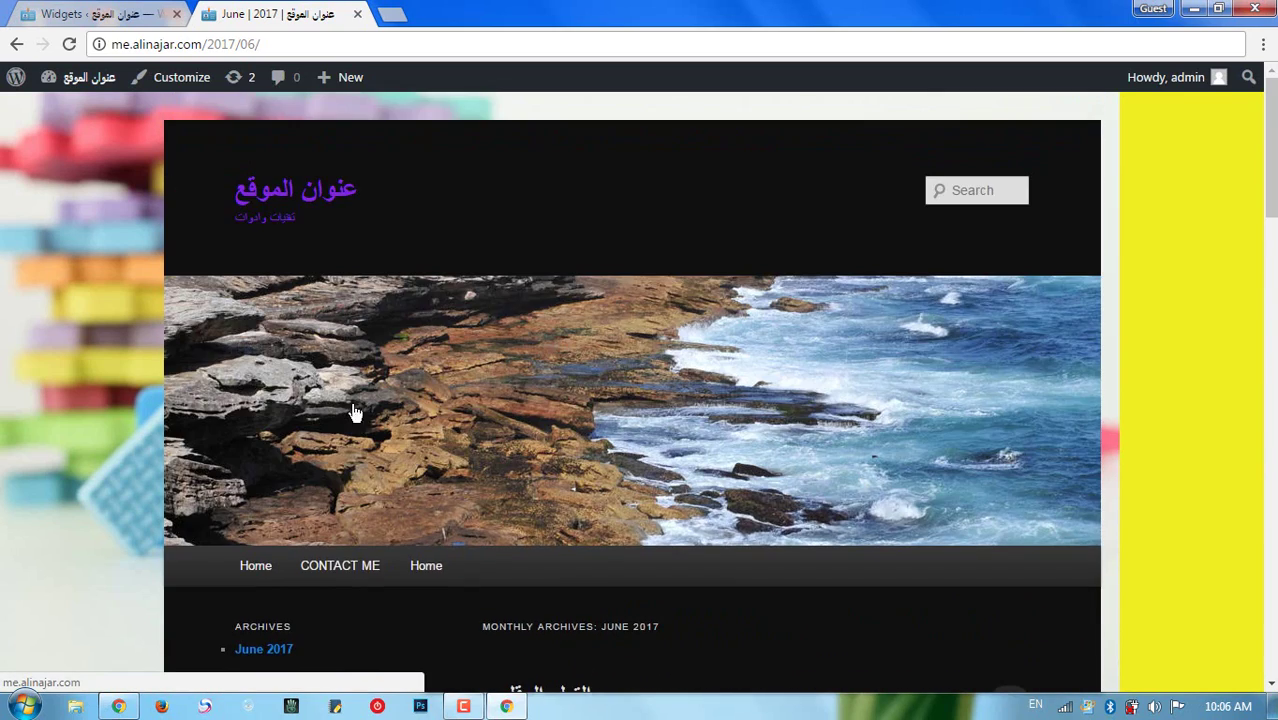
pyautogui.scroll(-3, 476, 531)
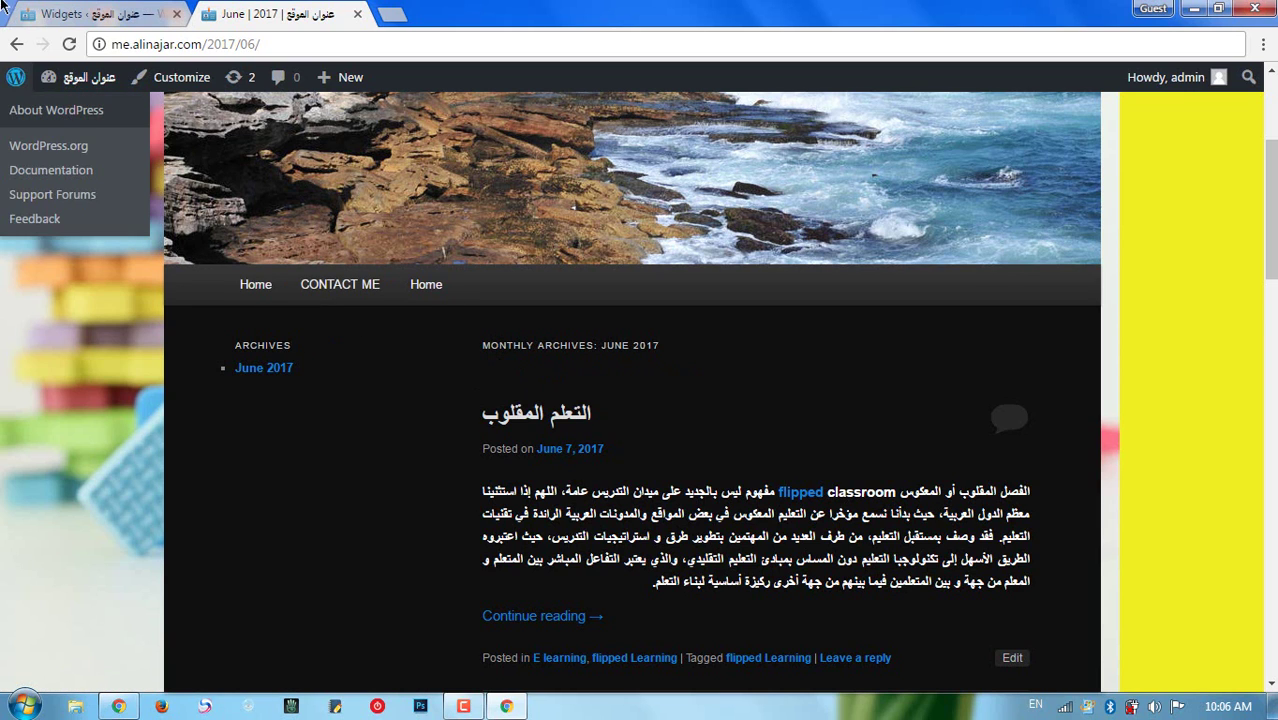
# - Back on the Widgets page, set the Archives widget's title to "ارشيف الموقع" and save it
pyautogui.click(60, 14)
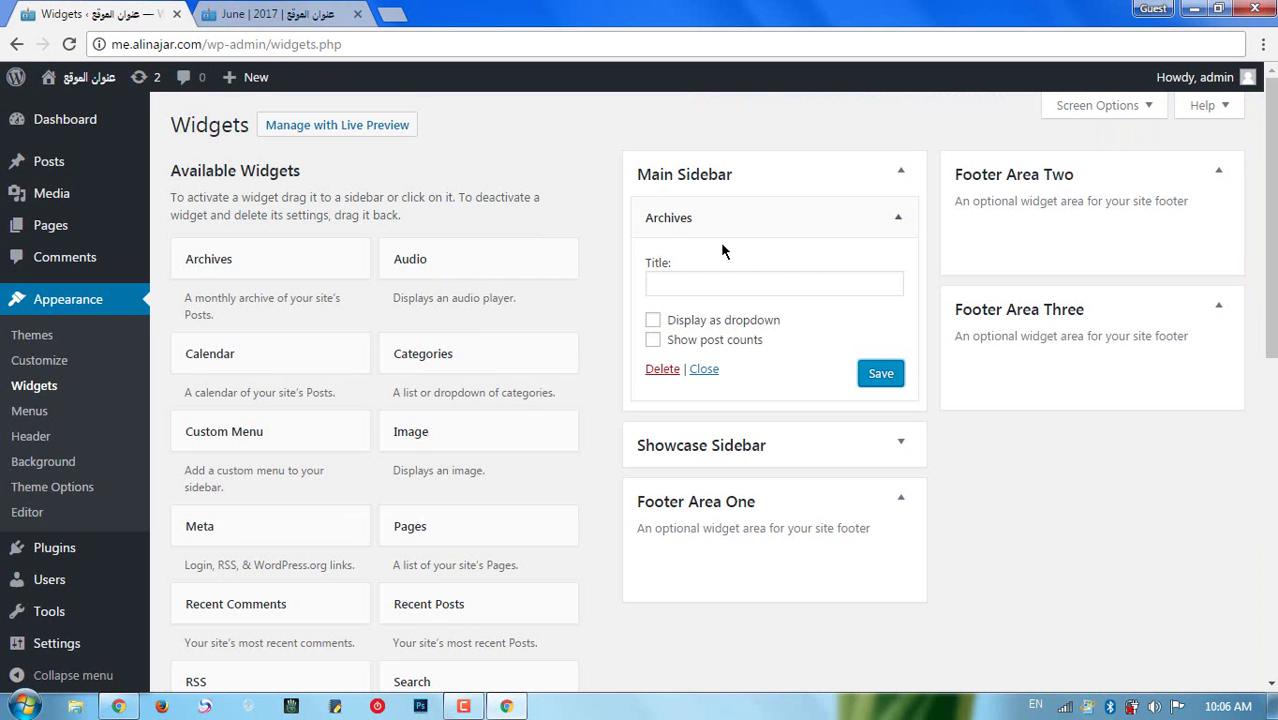
pyautogui.click(702, 284)
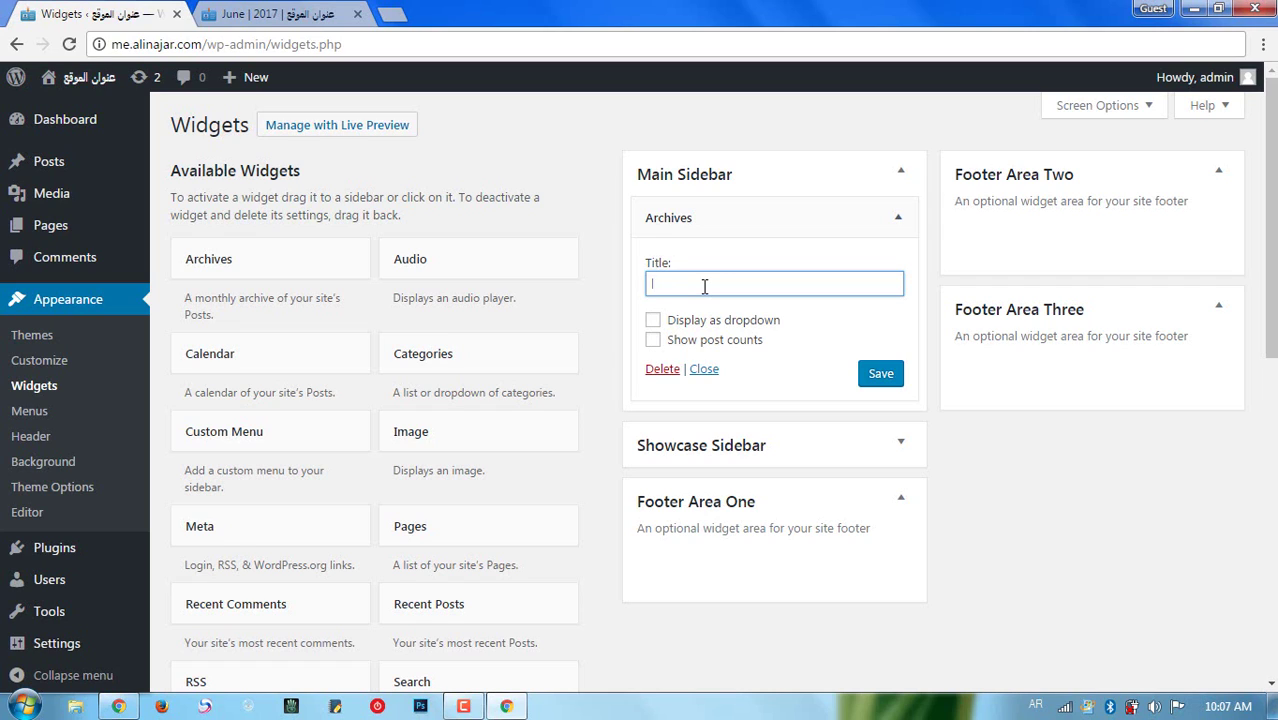
pyautogui.write('أرشيف الموقع')
pyautogui.click(882, 376)
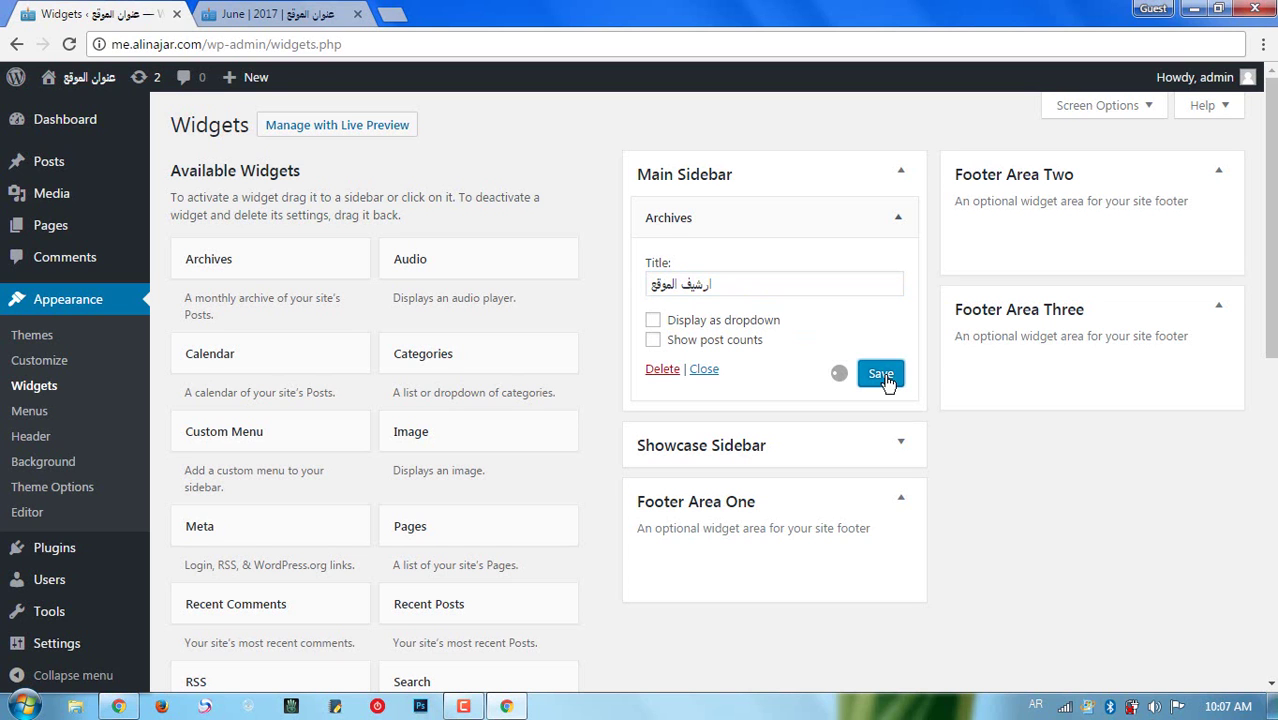
# - Reload the June 2017 site page to check the Archives widget's title in the sidebar
pyautogui.click(276, 26)
pyautogui.rightClick(140, 152)
pyautogui.click(185, 211)
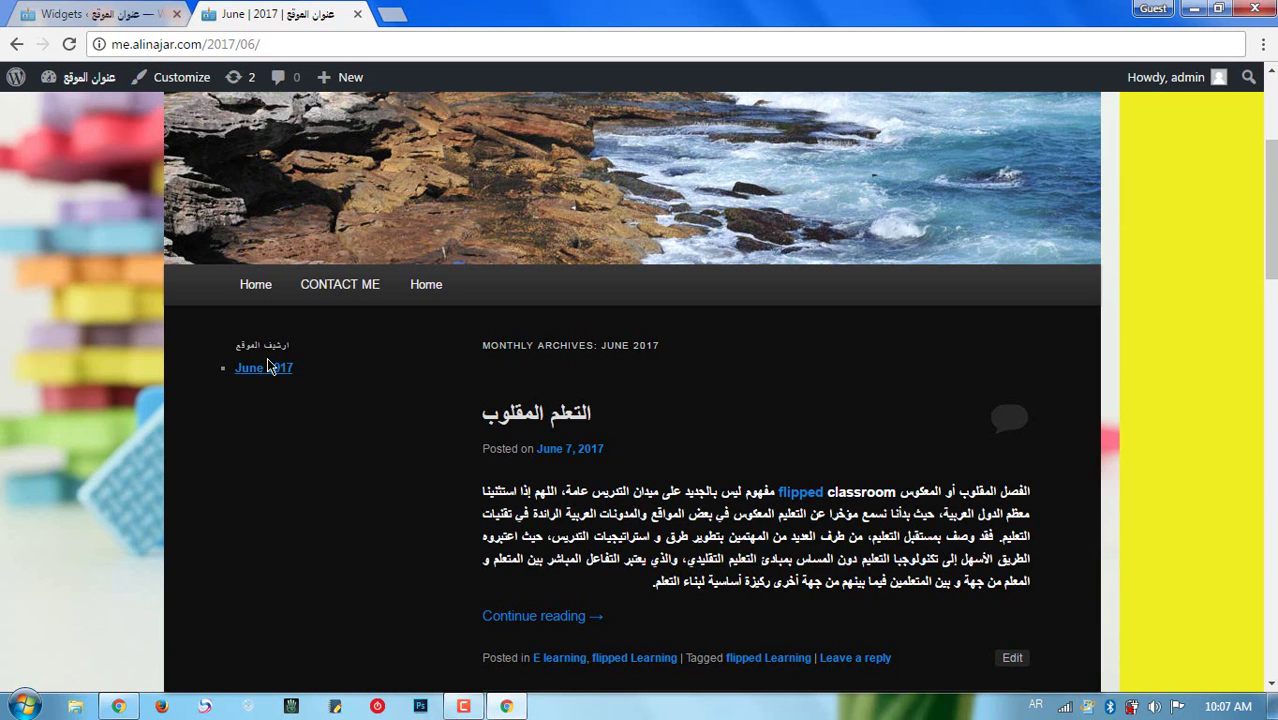
# - Enable Display as dropdown for the Archives widget in the Main Sidebar and save it
pyautogui.click(140, 14)
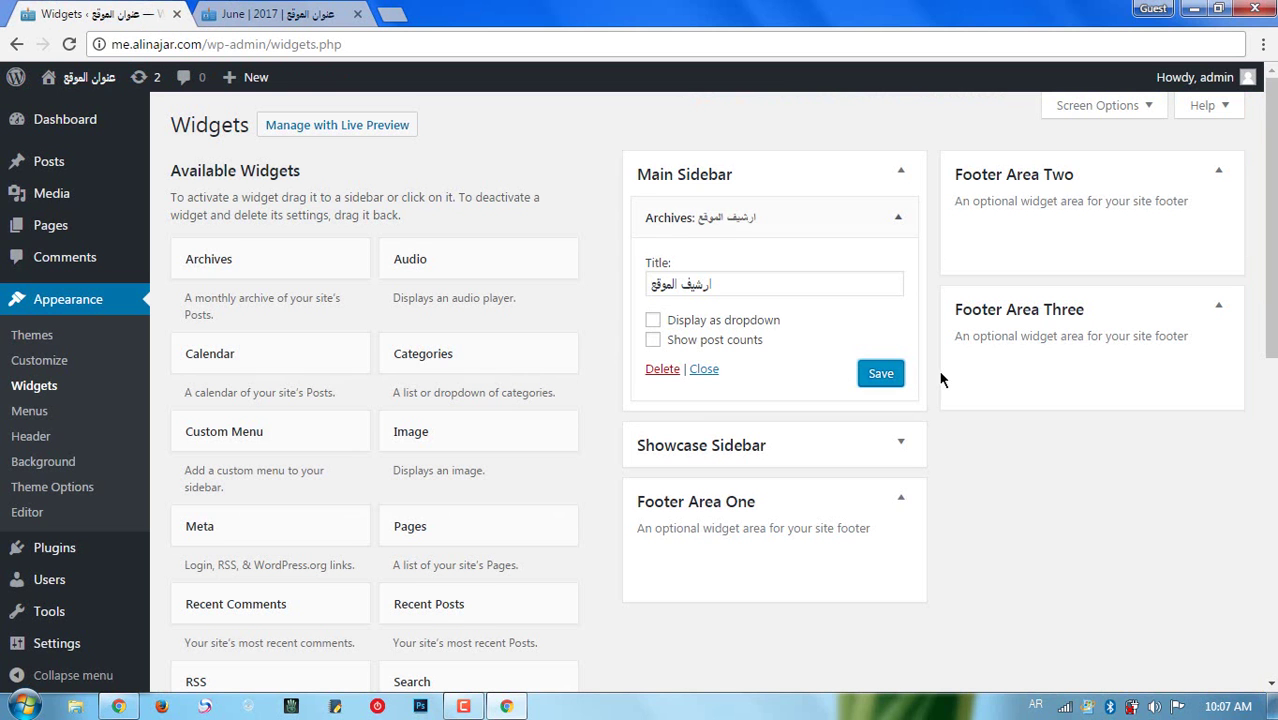
pyautogui.click(729, 321)
pyautogui.click(881, 378)
# - Reload the site page and expand the month dropdown of the archive widget in the sidebar
pyautogui.click(300, 20)
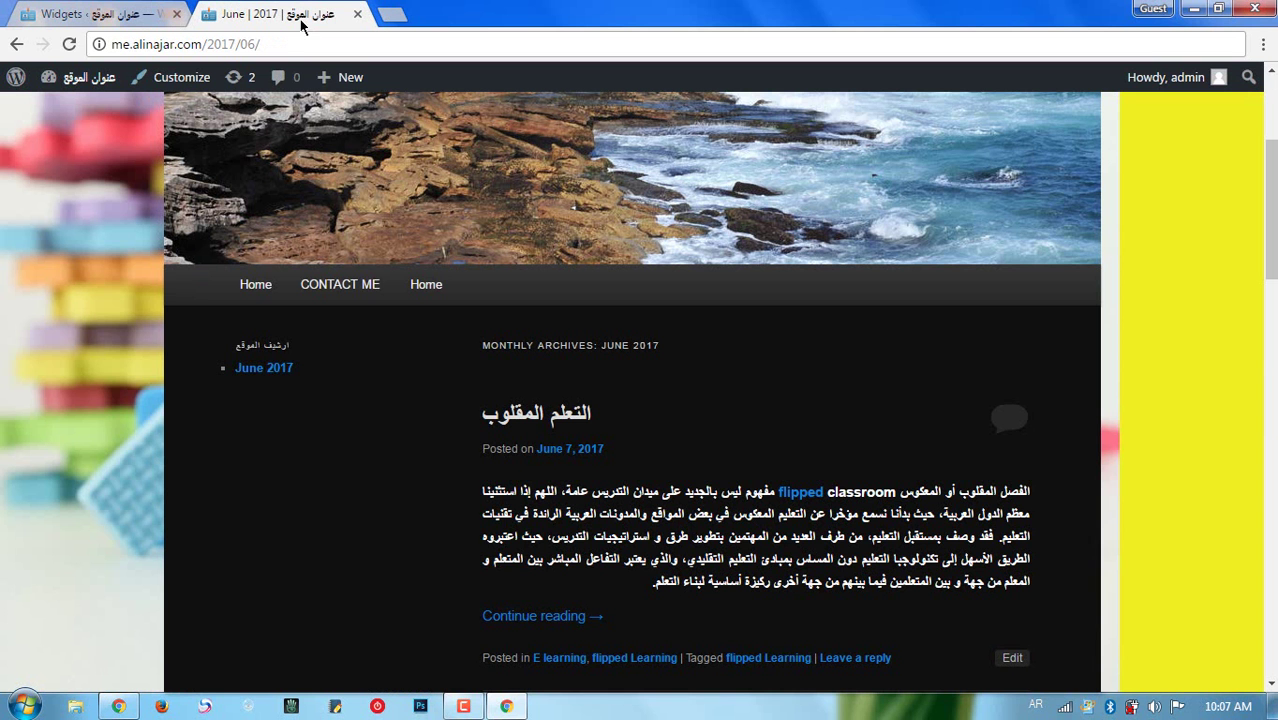
pyautogui.rightClick(95, 284)
pyautogui.click(142, 338)
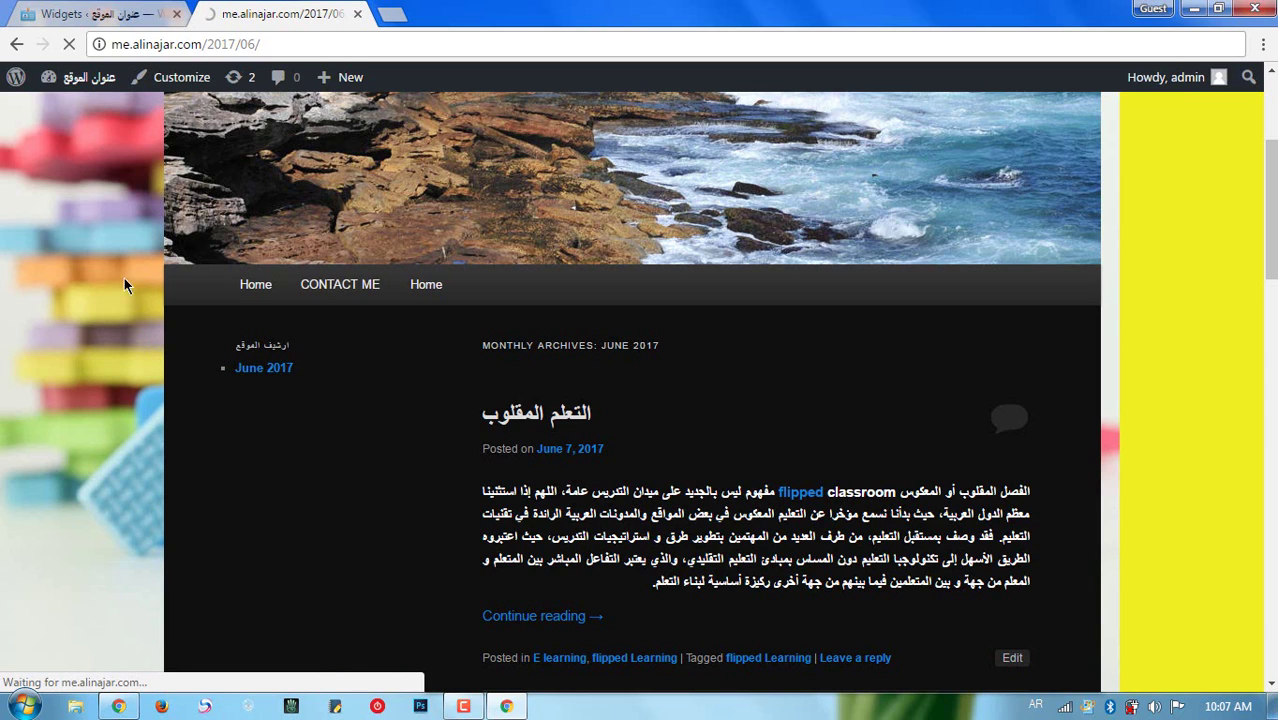
pyautogui.click(108, 16)
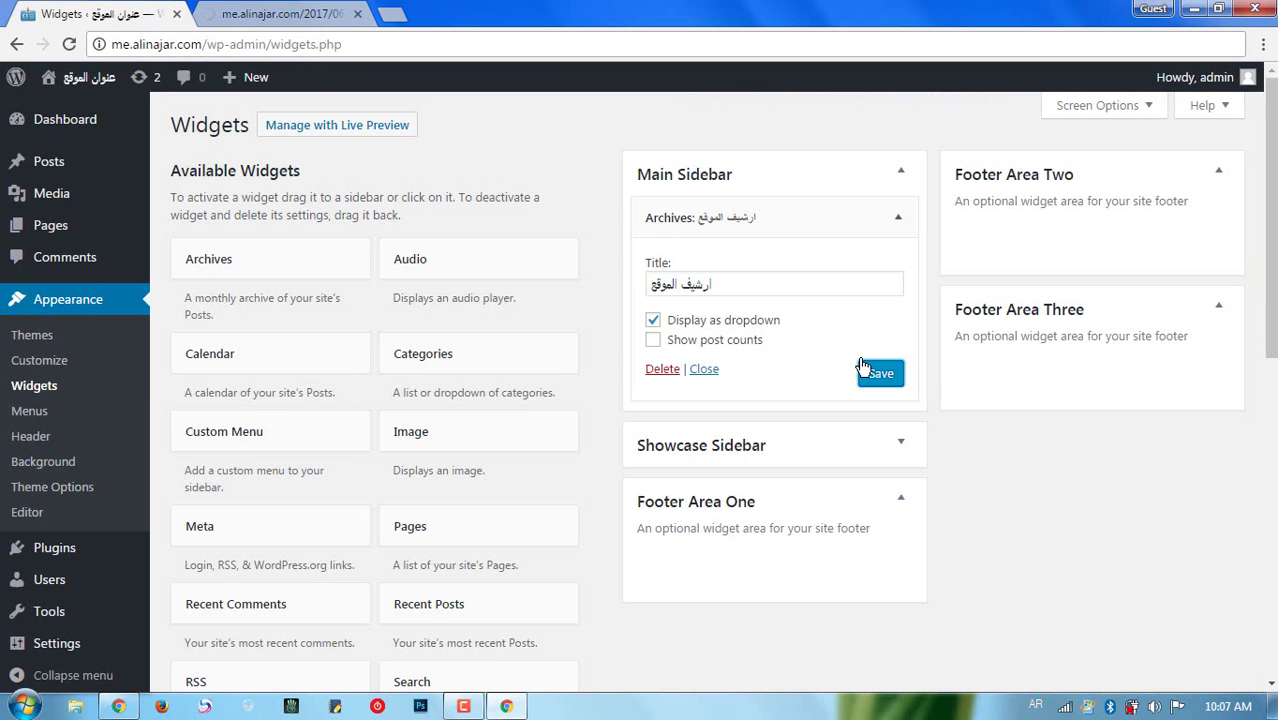
pyautogui.click(324, 16)
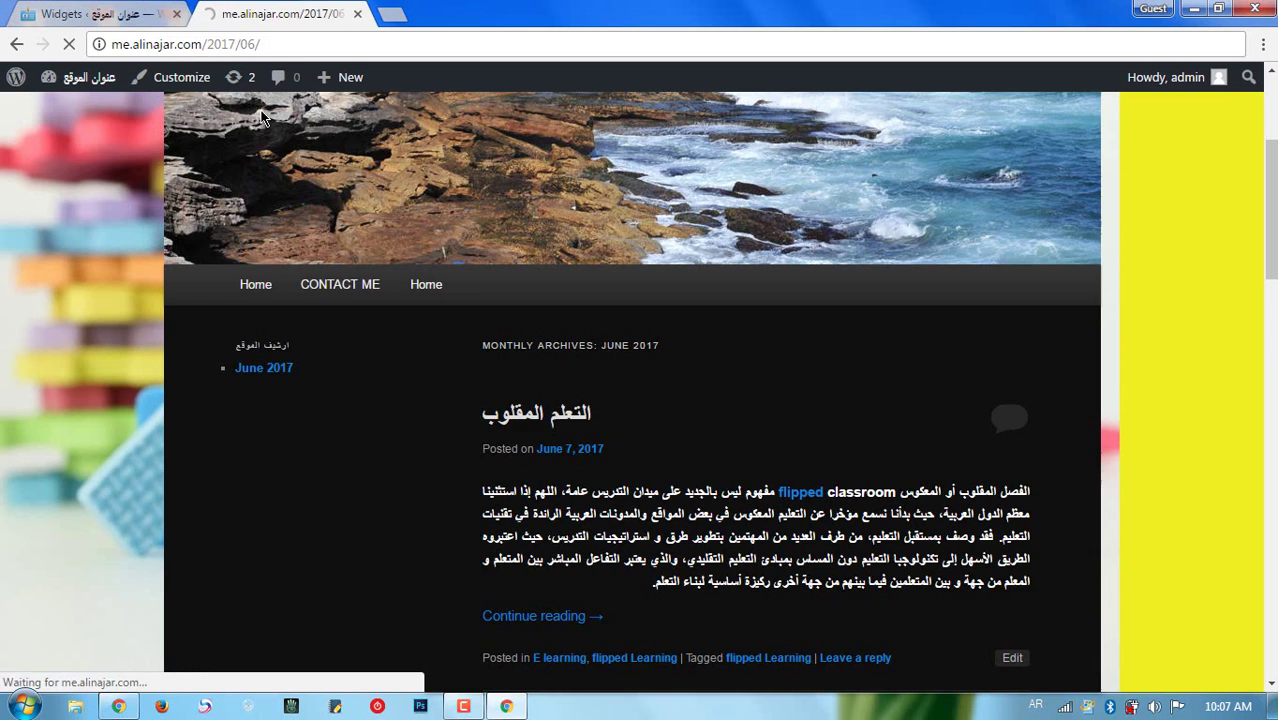
pyautogui.rightClick(75, 155)
pyautogui.click(38, 130)
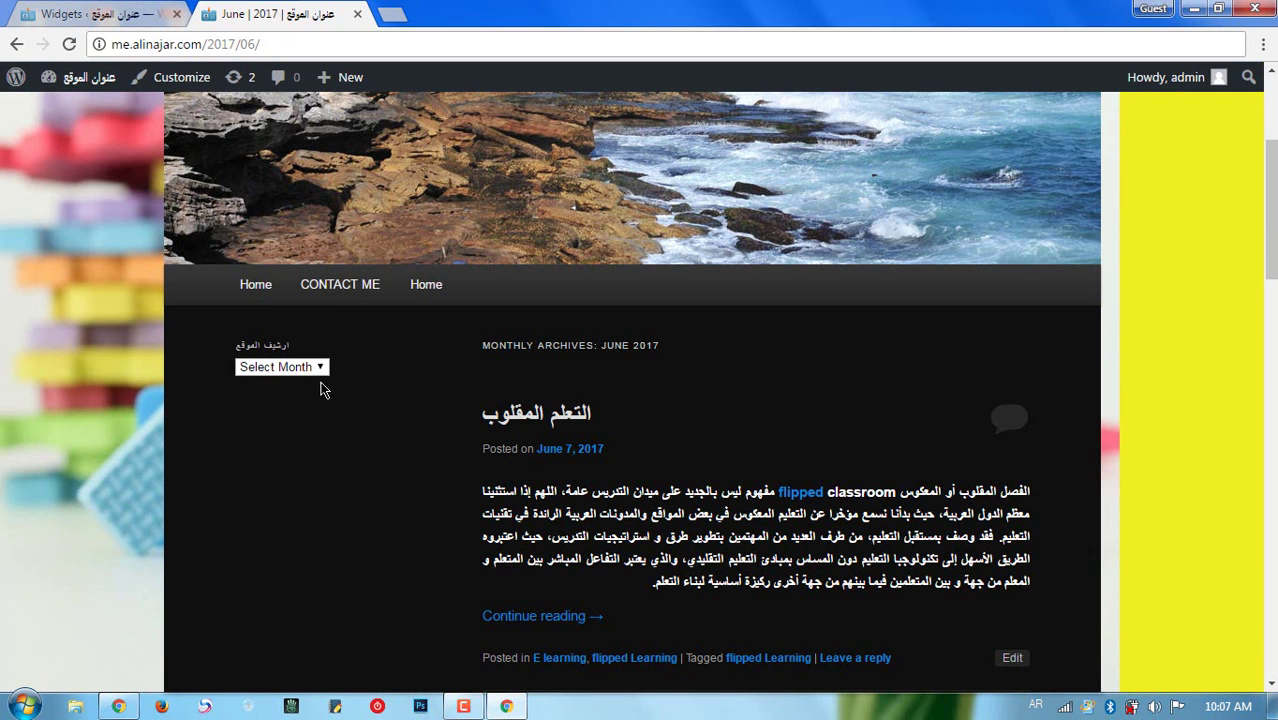
pyautogui.click(322, 372)
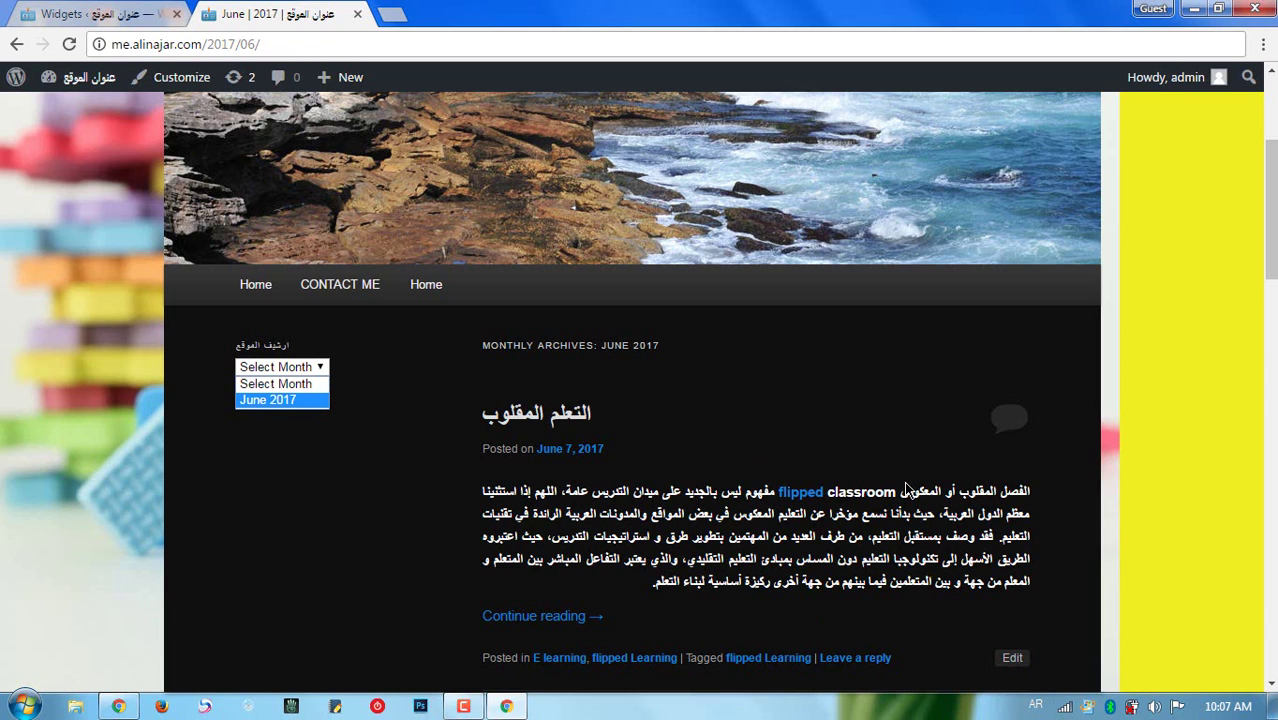
# - Disable Display as dropdown, enable Show post counts for the Archives widget, and save it
pyautogui.click(100, 14)
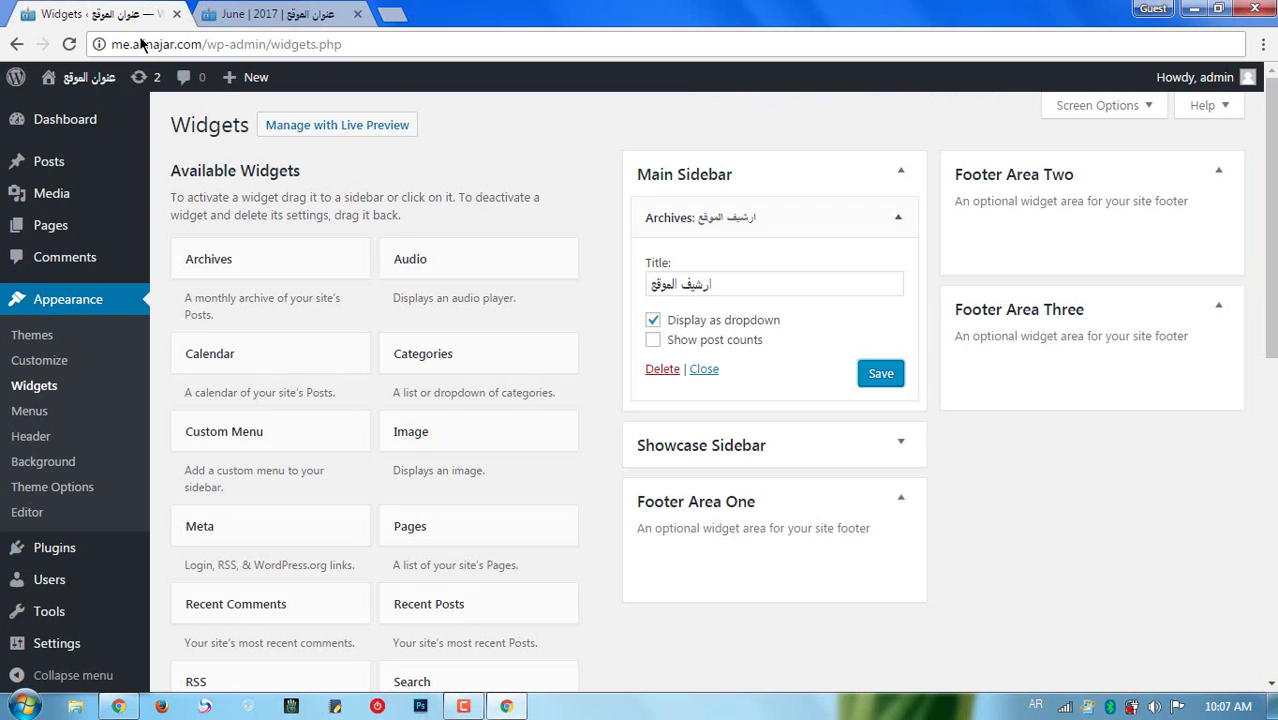
pyautogui.click(712, 320)
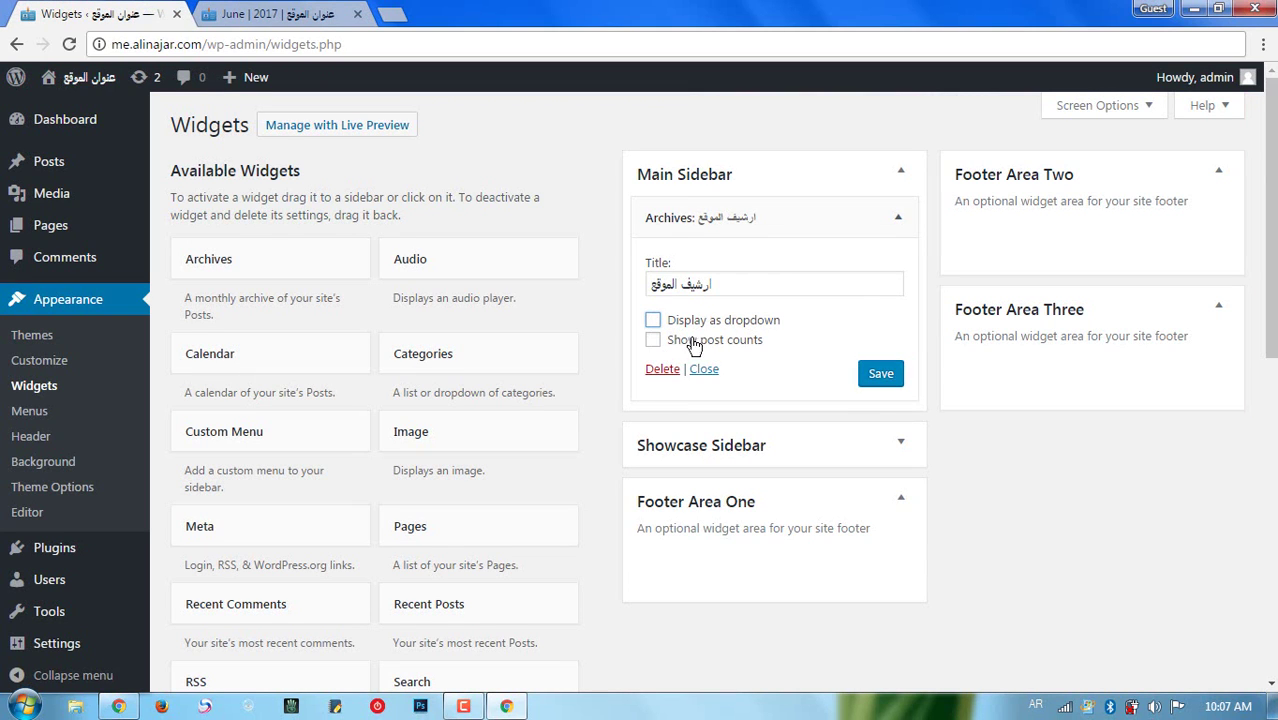
pyautogui.click(710, 345)
pyautogui.click(876, 376)
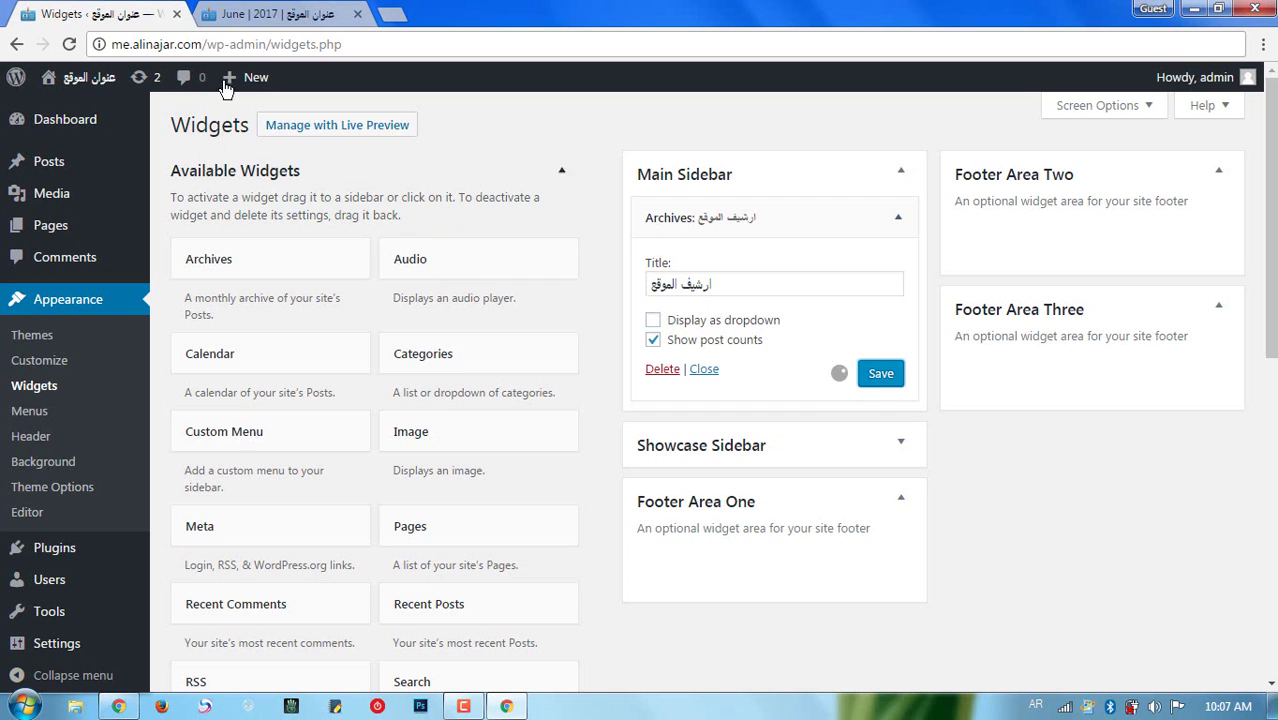
# - Reload the site page and check the post count beside June 2017 in the sidebar
pyautogui.click(270, 16)
pyautogui.rightClick(48, 187)
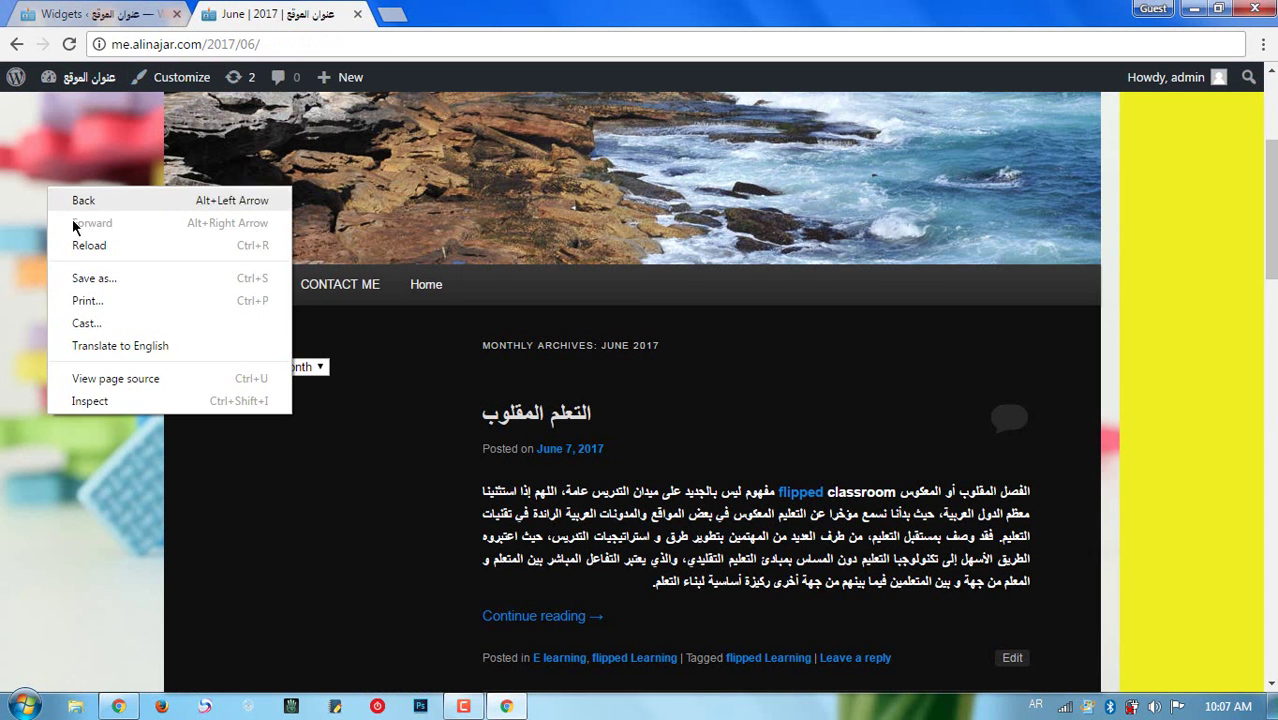
pyautogui.click(82, 245)
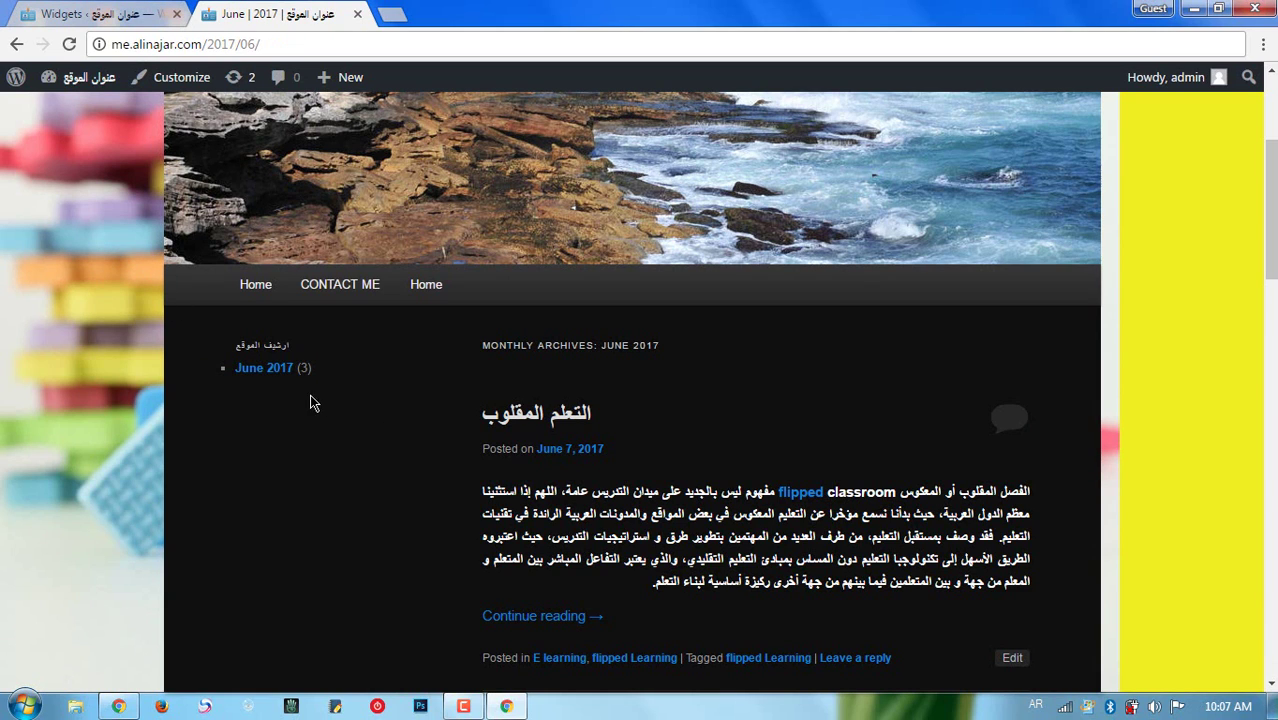
pyautogui.moveTo(297, 368); pyautogui.dragTo(316, 368)
# - Disable Show post counts for the Archives widget, save it, and collapse its settings
pyautogui.click(120, 14)
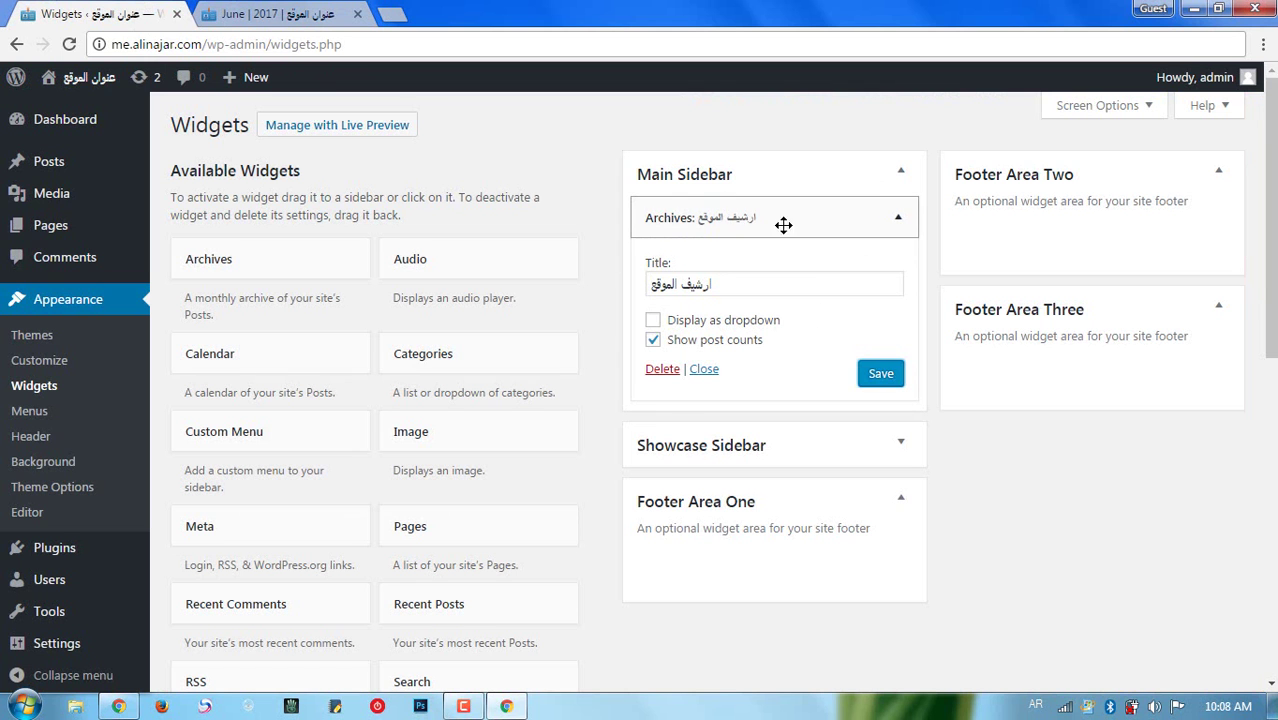
pyautogui.click(703, 345)
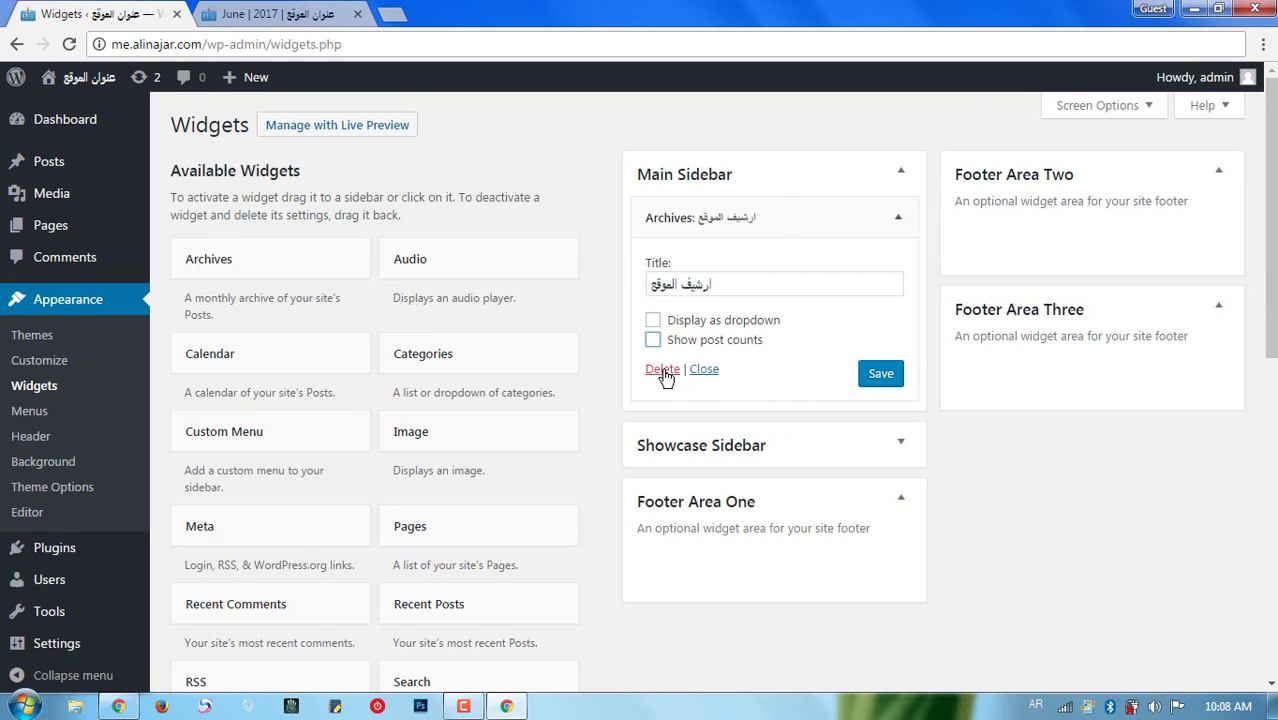
pyautogui.click(879, 383)
pyautogui.click(898, 217)
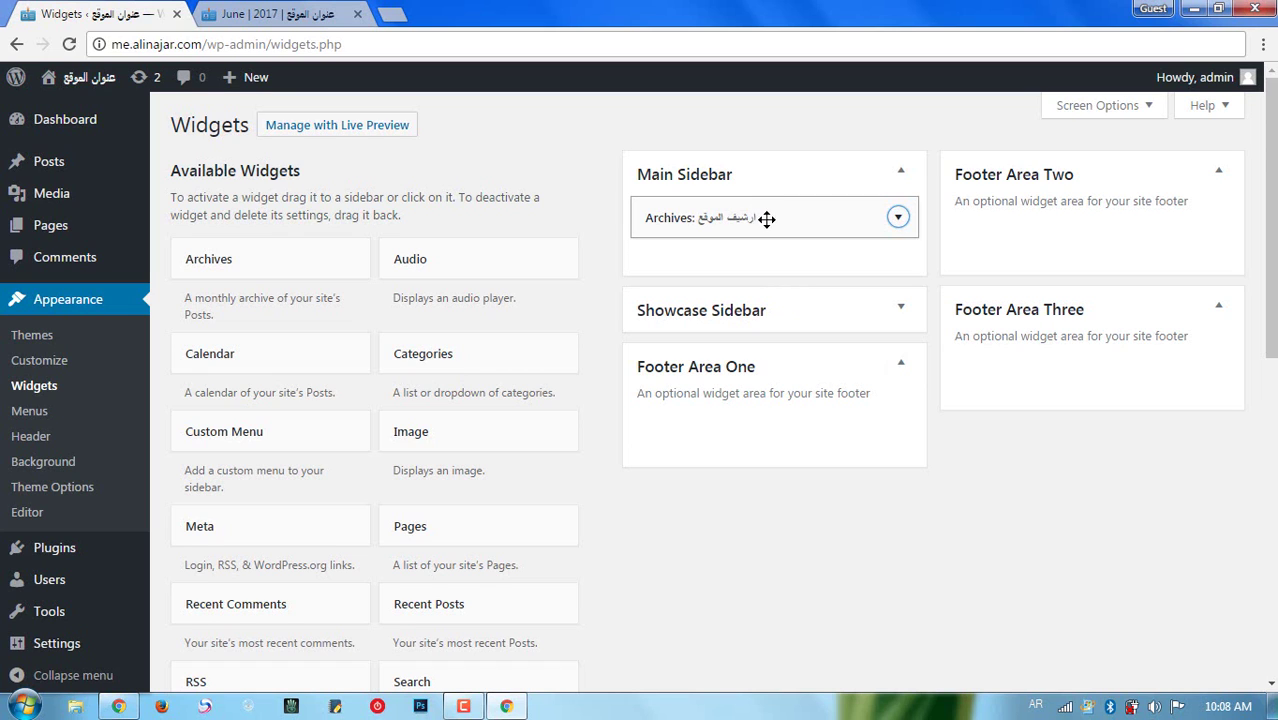
# - Move the Archives widget from Main Sidebar to Footer Area One, reload the site page and check its footer
pyautogui.moveTo(781, 219); pyautogui.dragTo(781, 438)
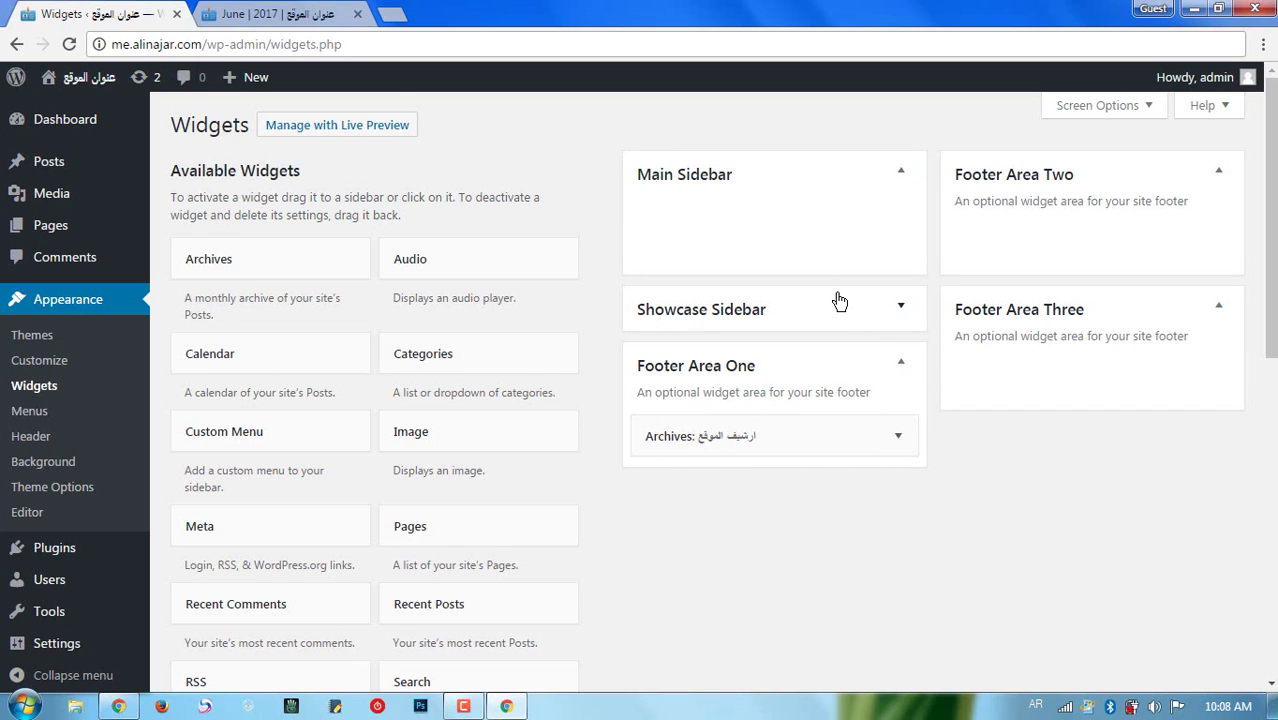
pyautogui.click(280, 14)
pyautogui.rightClick(40, 332)
pyautogui.click(62, 386)
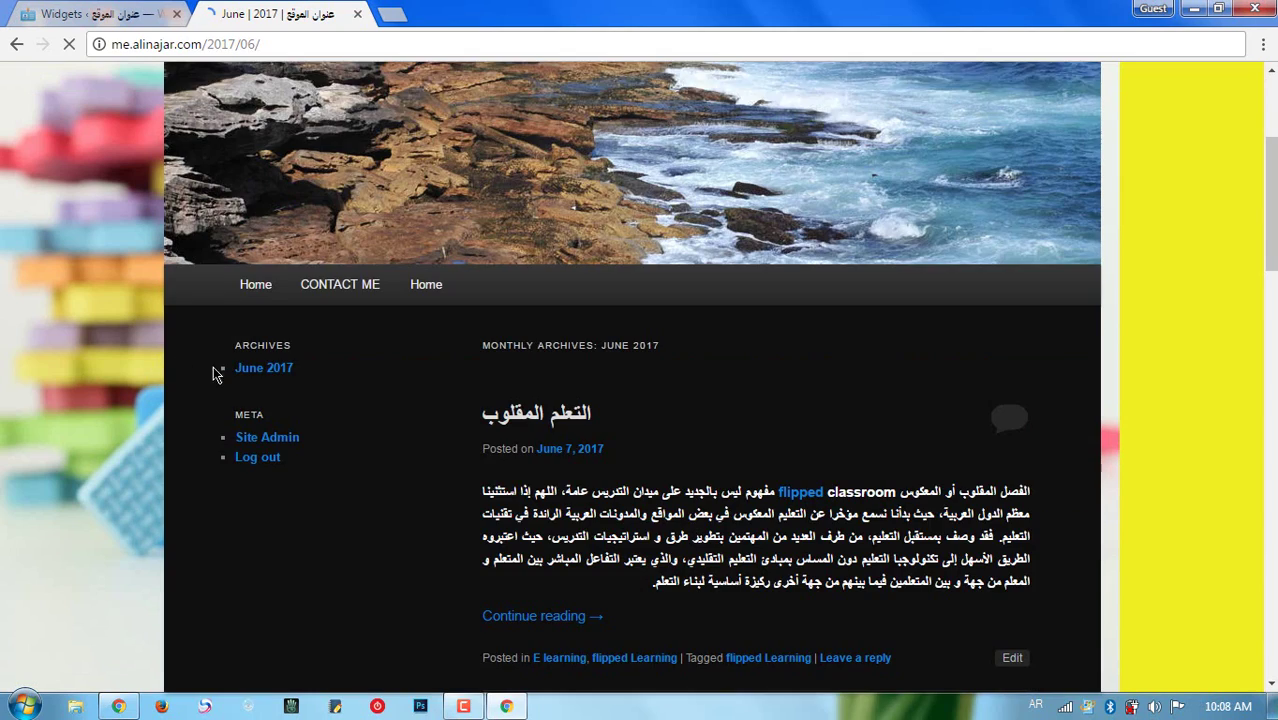
pyautogui.scroll(-15, 241, 386)
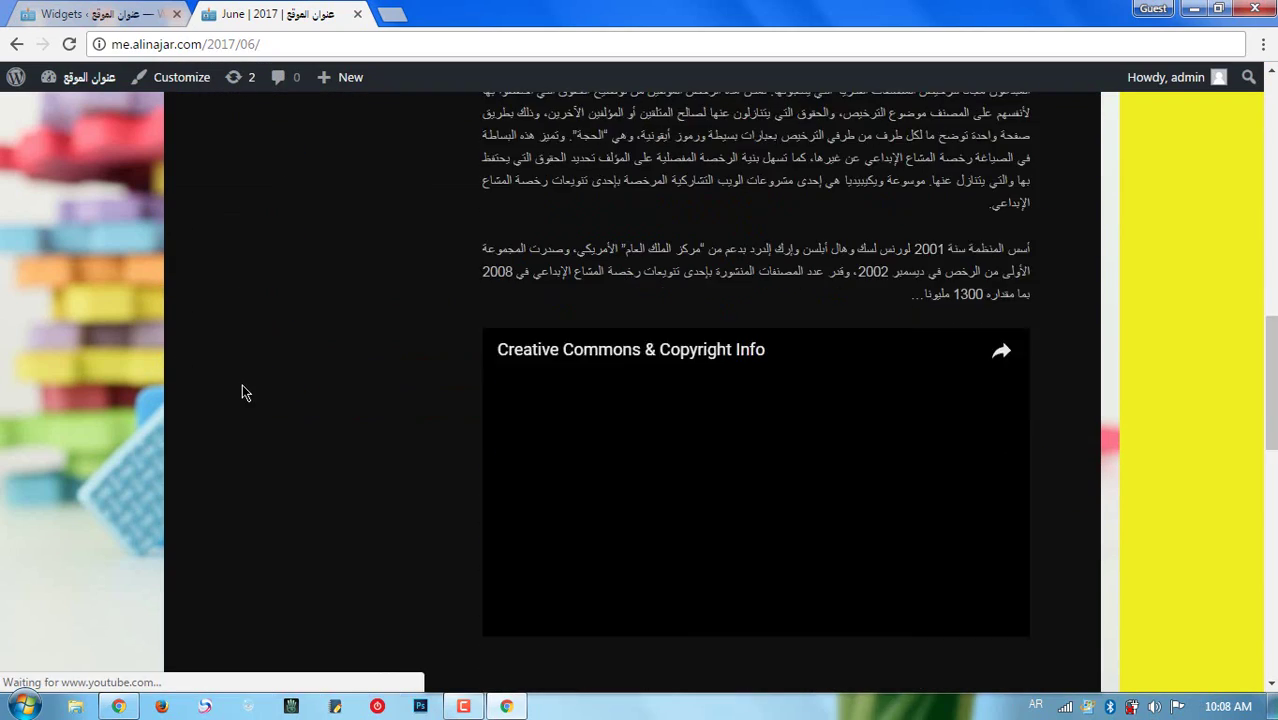
pyautogui.scroll(-2, 245, 398)
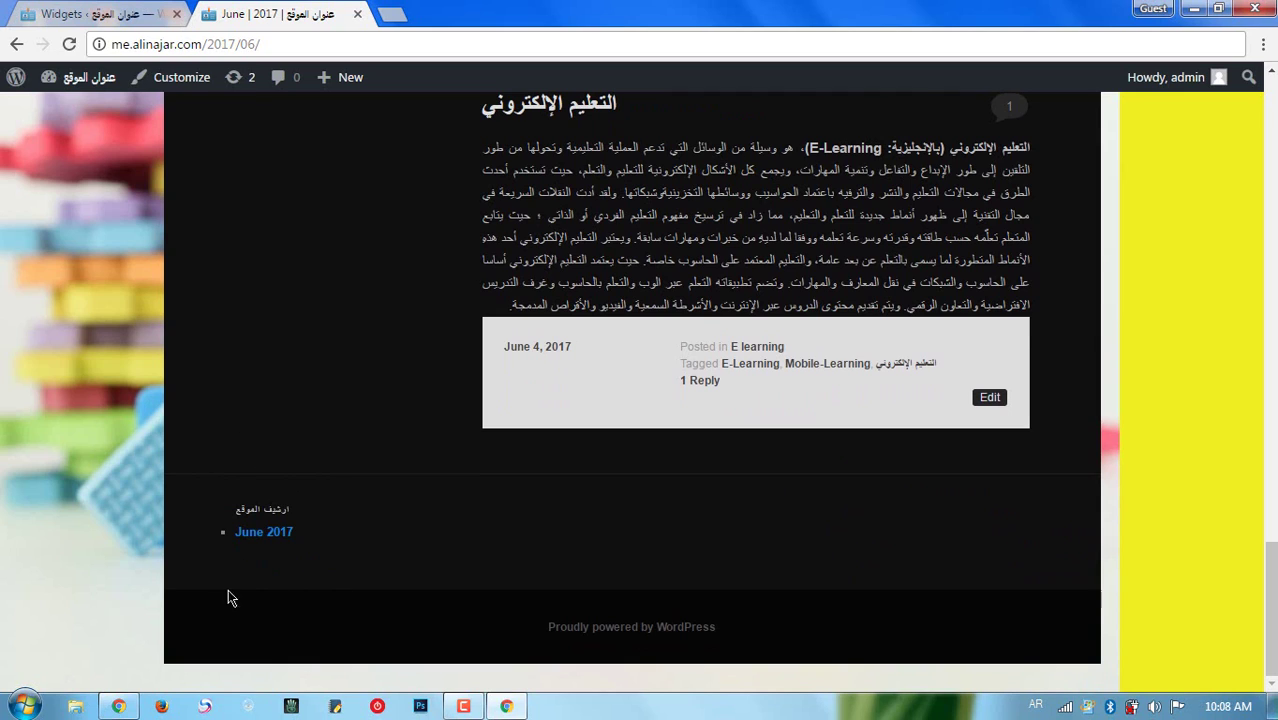
# - Compare the sidebar and the footer of the site page to see where the archive list is shown
pyautogui.click(115, 14)
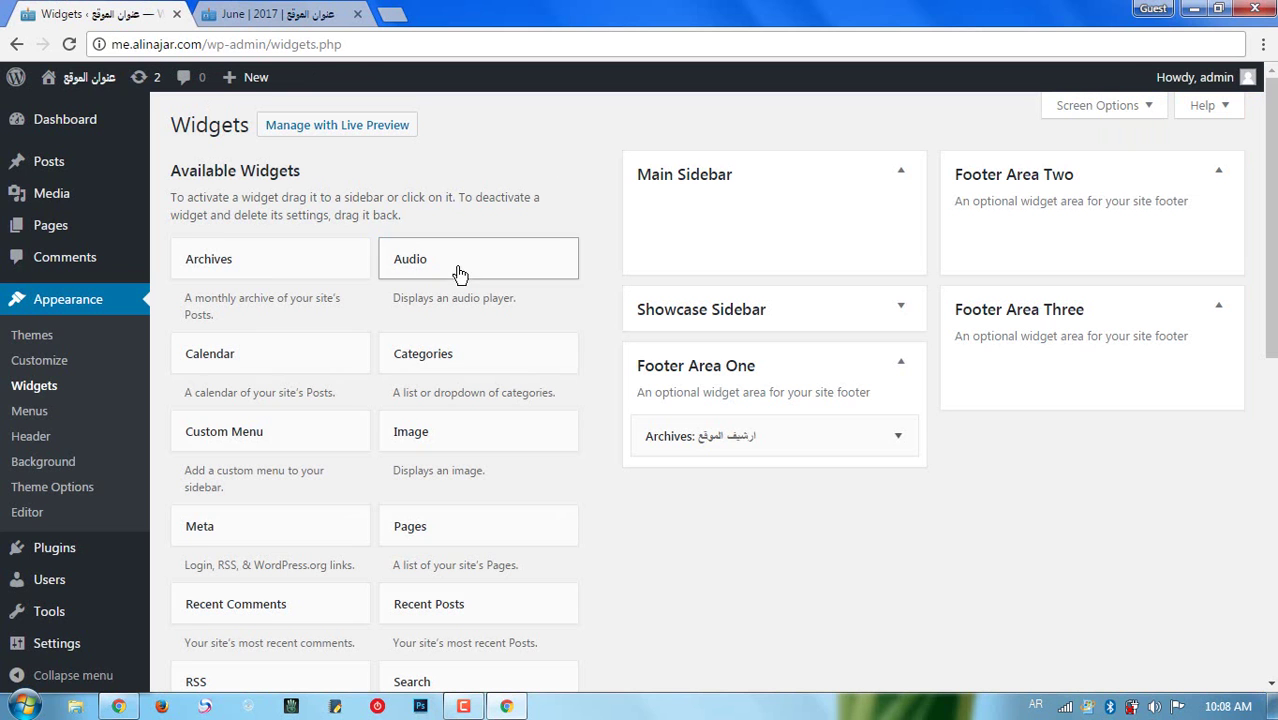
pyautogui.click(308, 20)
pyautogui.scroll(17, 459, 588)
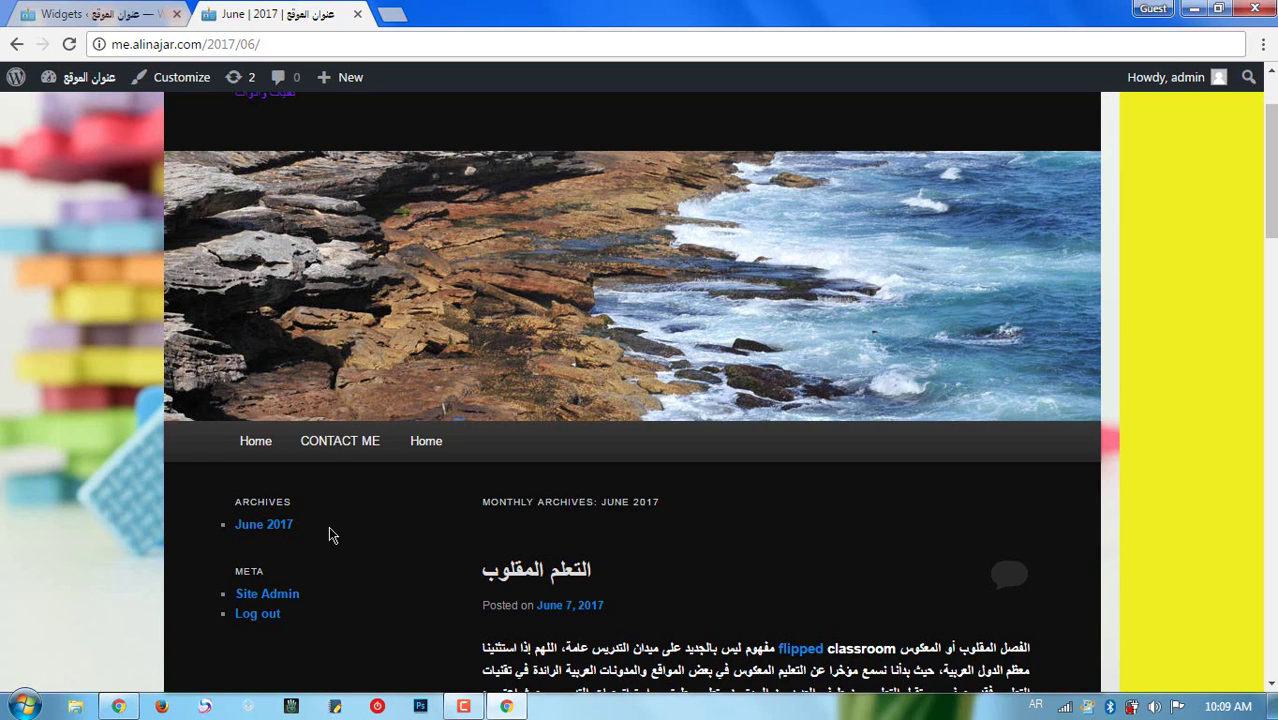
pyautogui.scroll(-1, 384, 540)
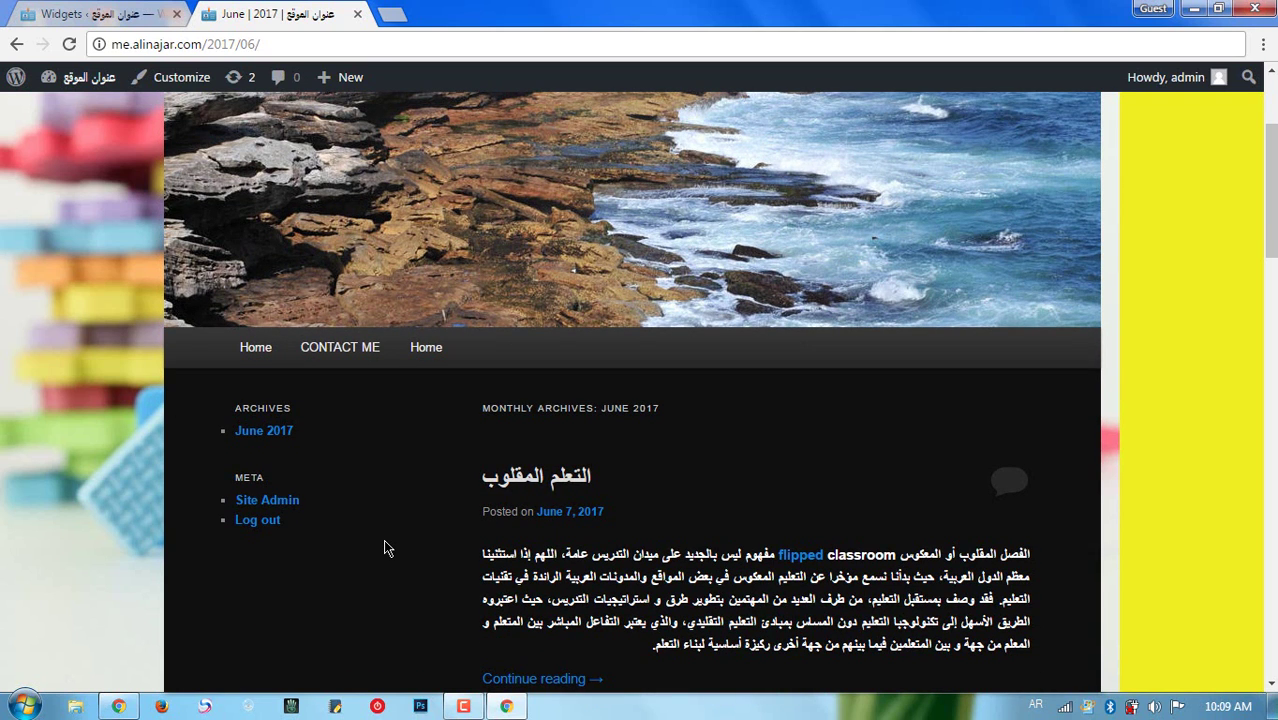
pyautogui.scroll(-20, 388, 548)
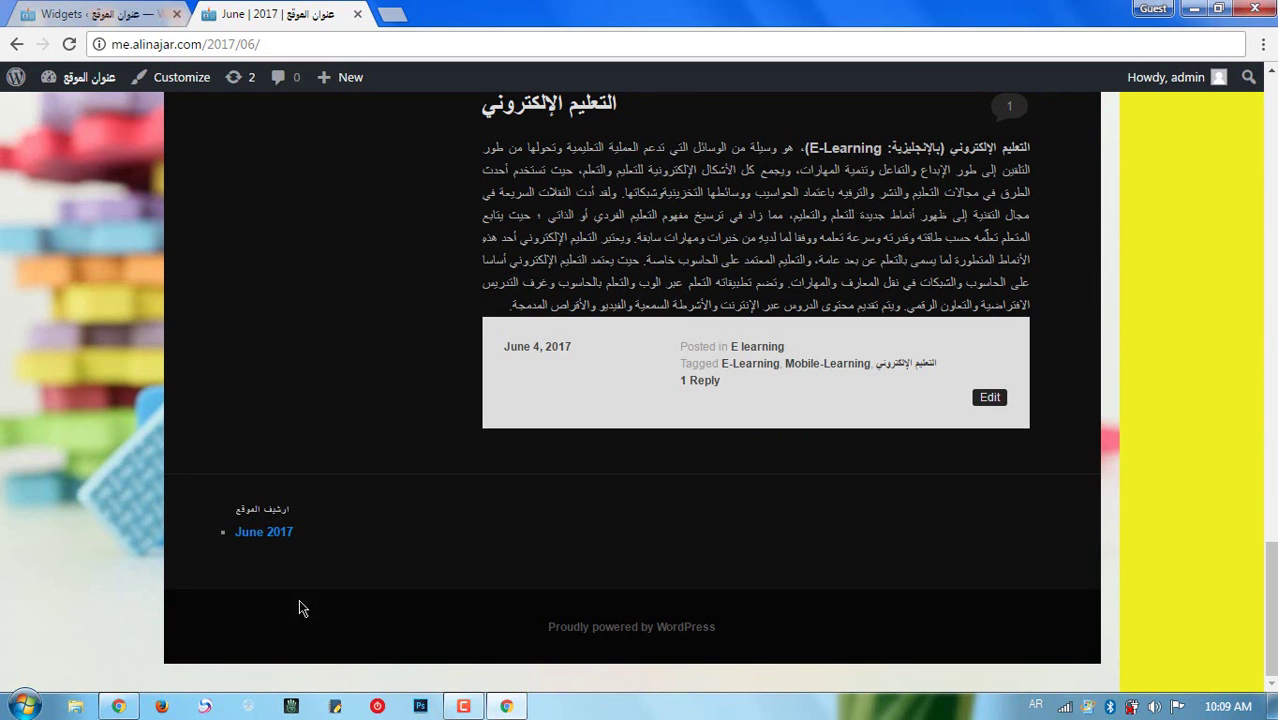
# - Move the Archives widget from Footer Area One to Footer Area Two and reload the site page
pyautogui.click(135, 14)
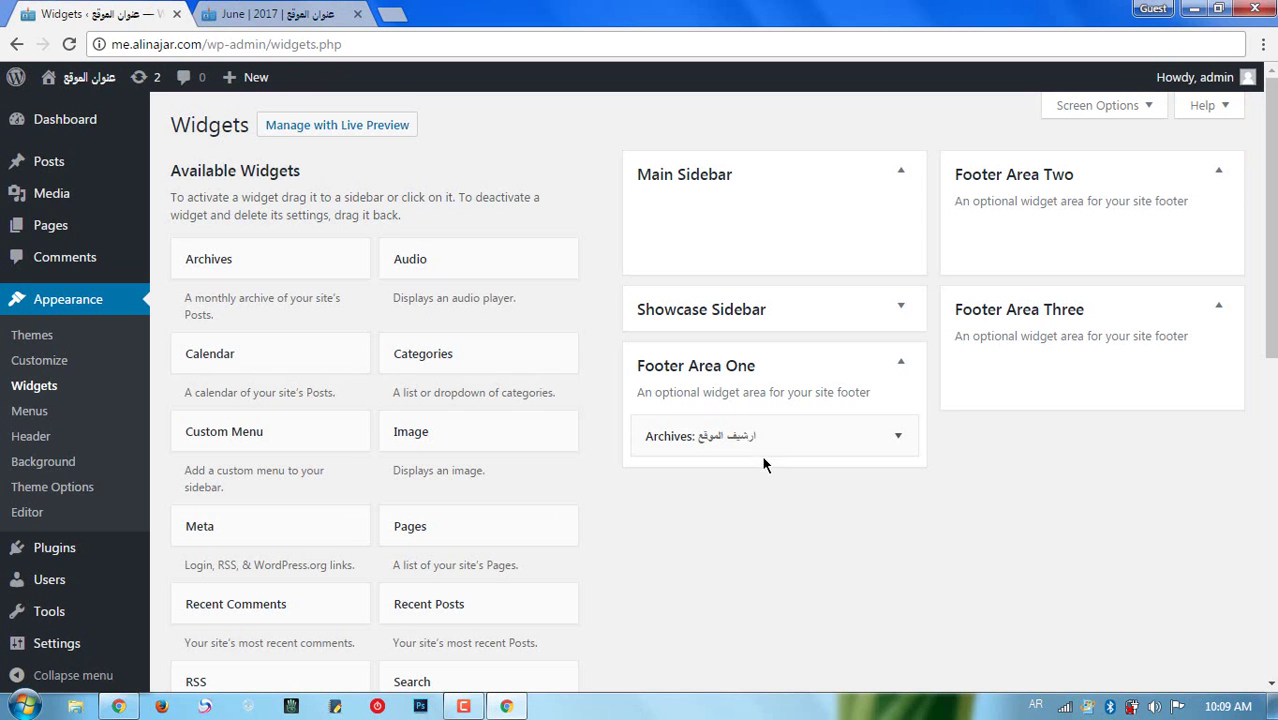
pyautogui.moveTo(761, 454); pyautogui.dragTo(1066, 244)
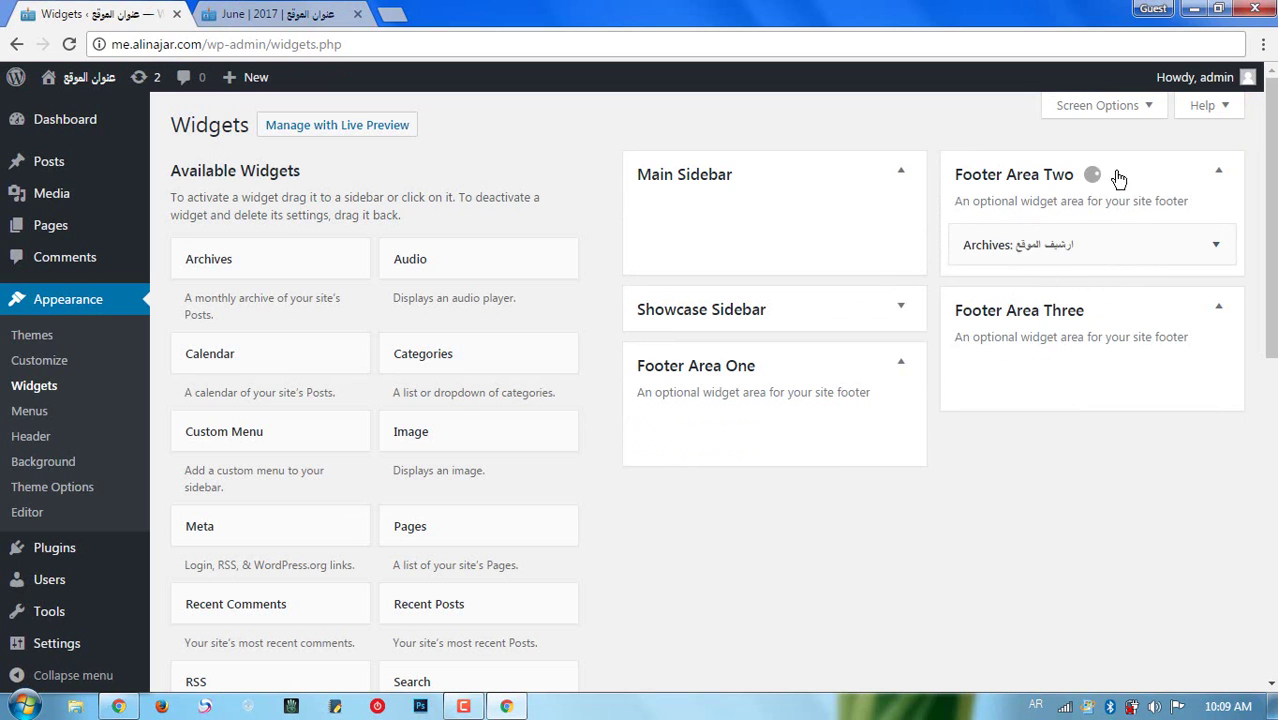
pyautogui.click(345, 18)
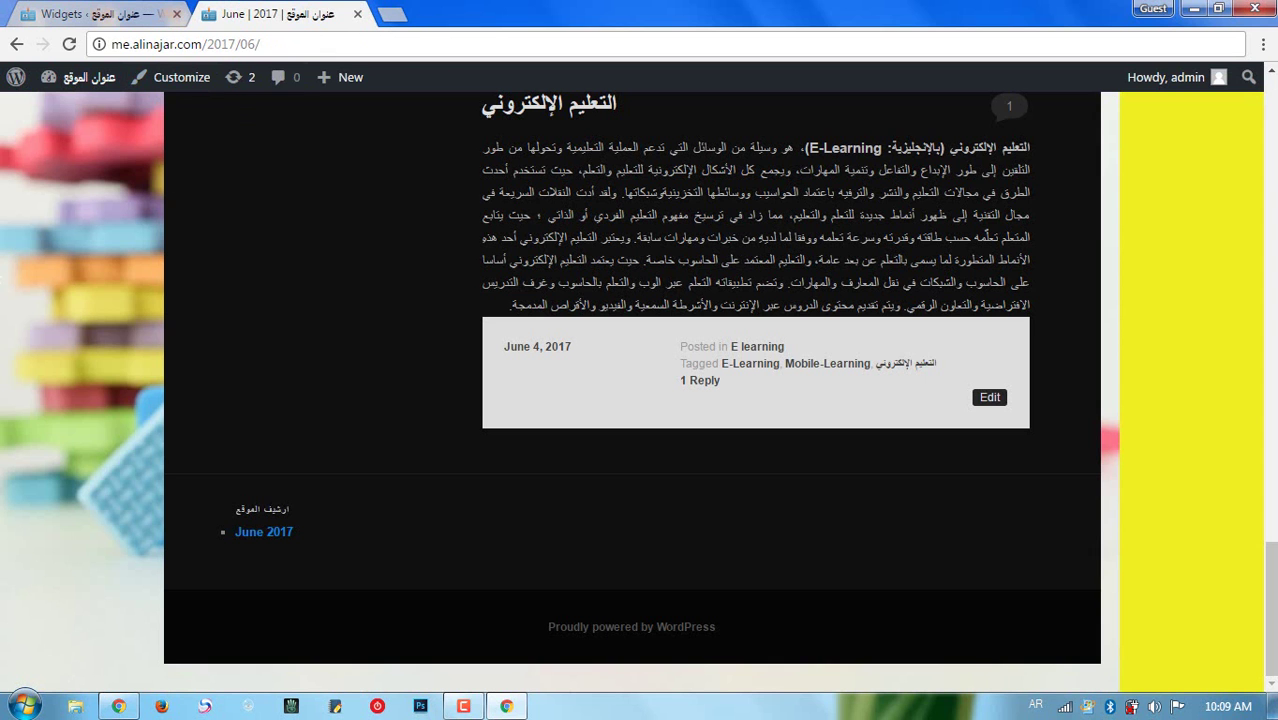
pyautogui.rightClick(44, 260)
pyautogui.click(75, 323)
pyautogui.rightClick(45, 237)
pyautogui.click(95, 296)
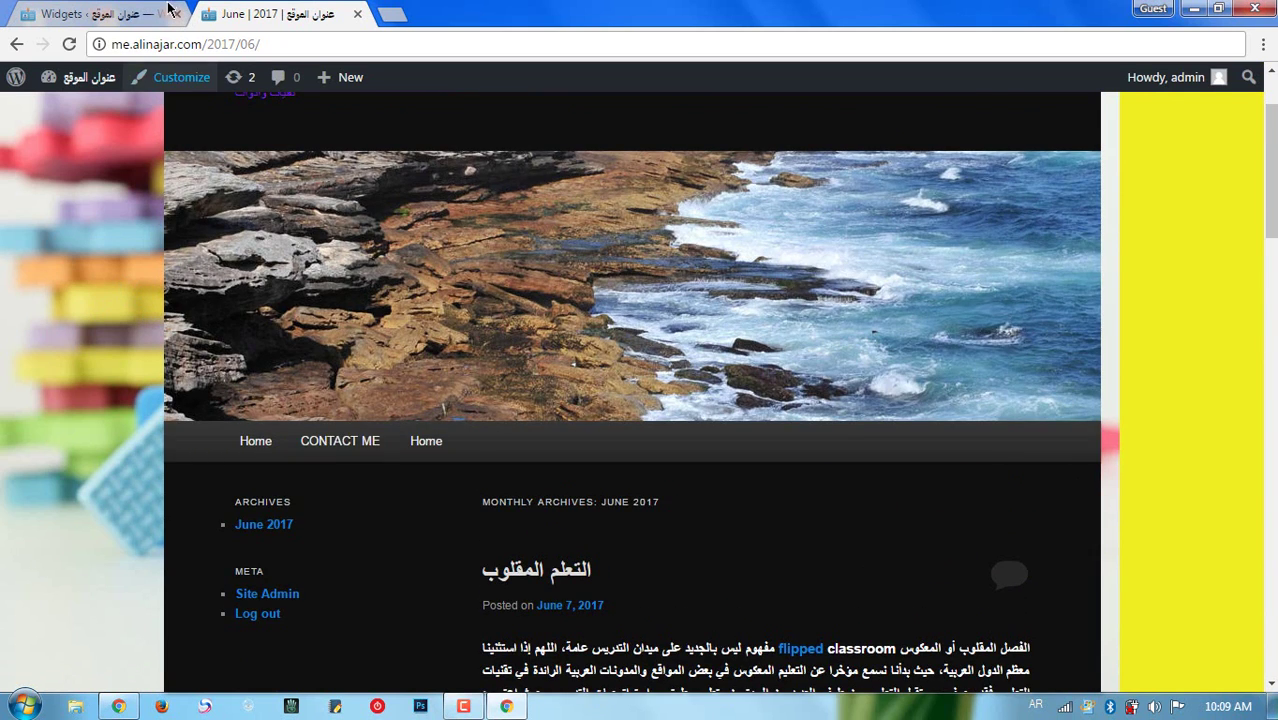
# - Move the Archives widget from Footer Area Two to Footer Area Three, reload the site page and check its footer
pyautogui.click(110, 14)
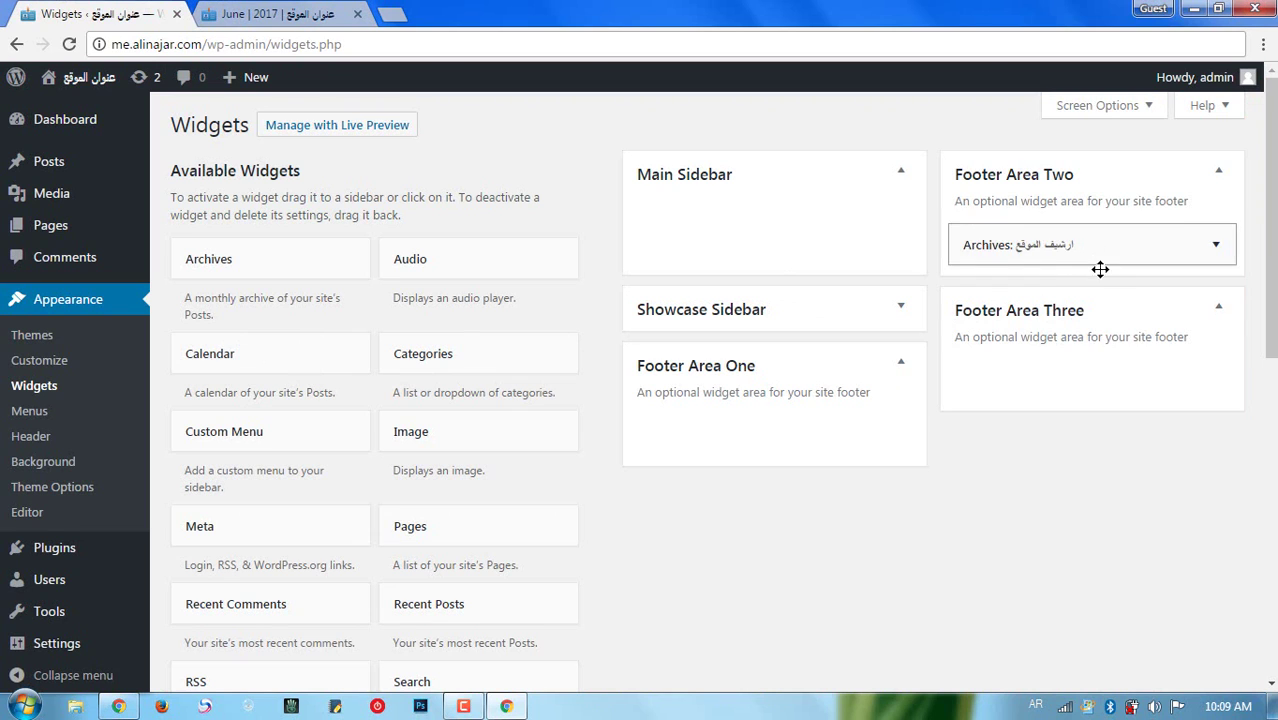
pyautogui.moveTo(1098, 268); pyautogui.dragTo(1158, 407)
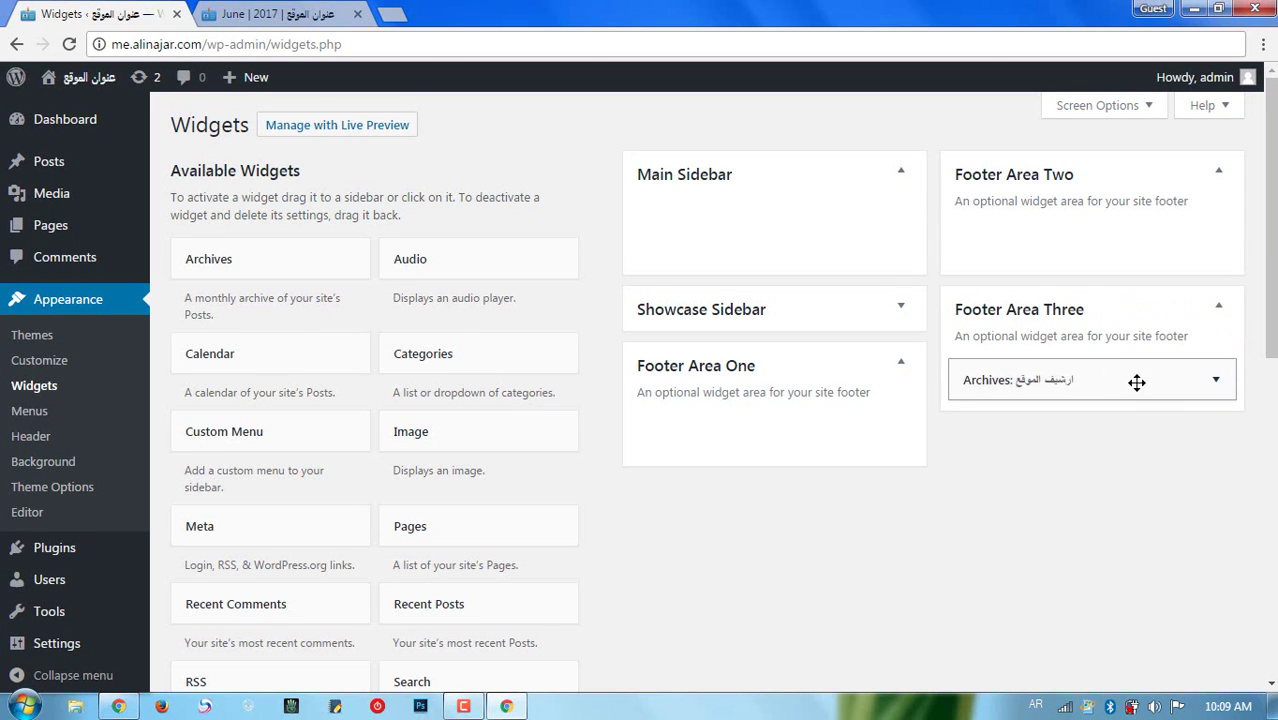
pyautogui.click(280, 13)
pyautogui.rightClick(68, 149)
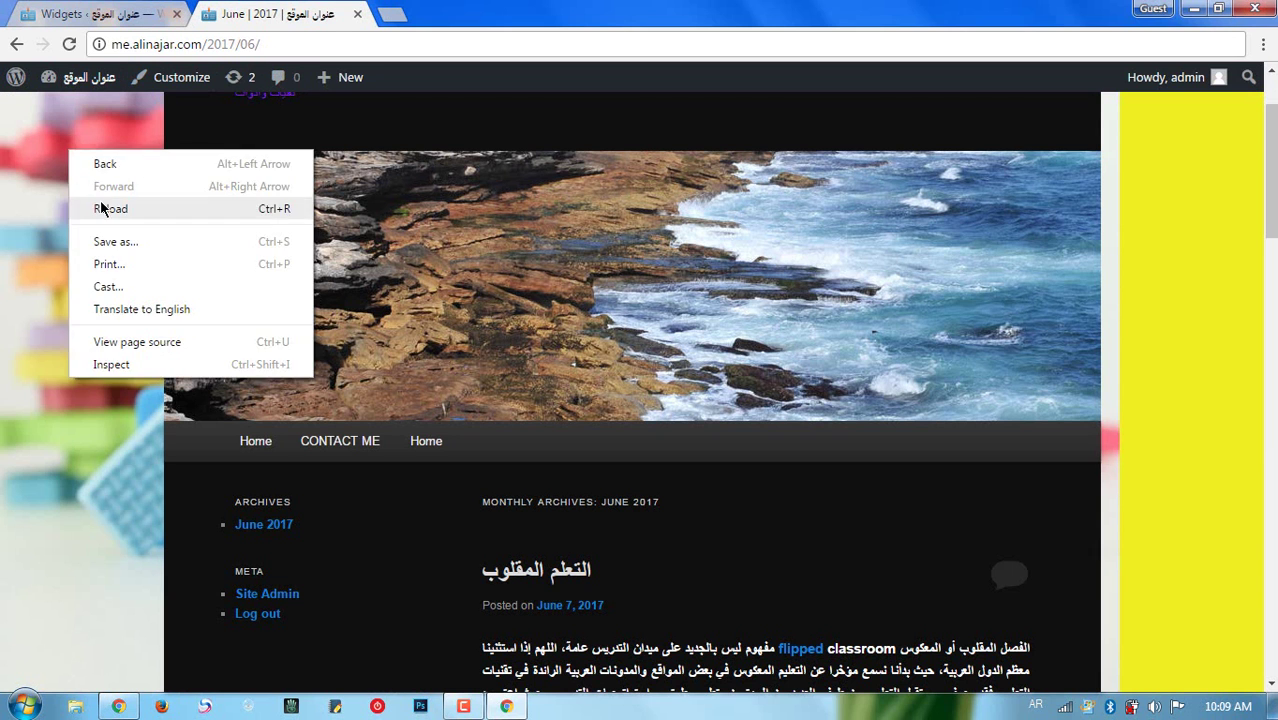
pyautogui.click(101, 206)
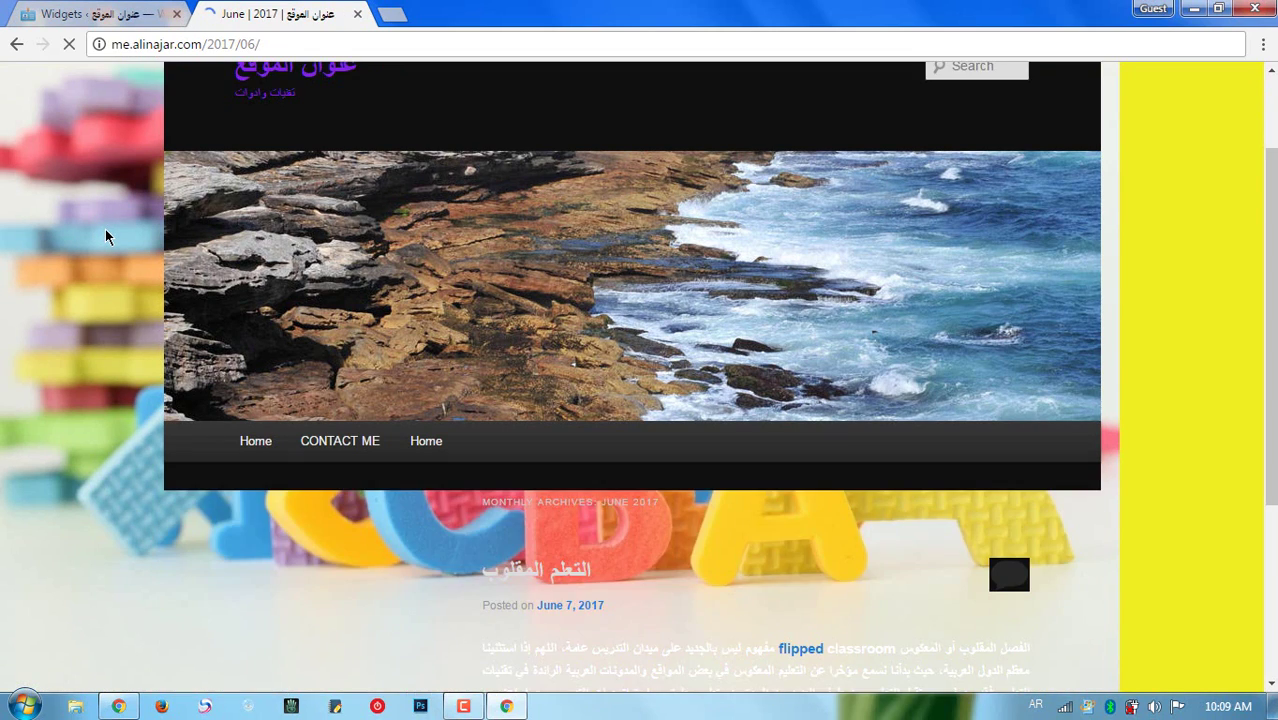
pyautogui.scroll(-3, 111, 227)
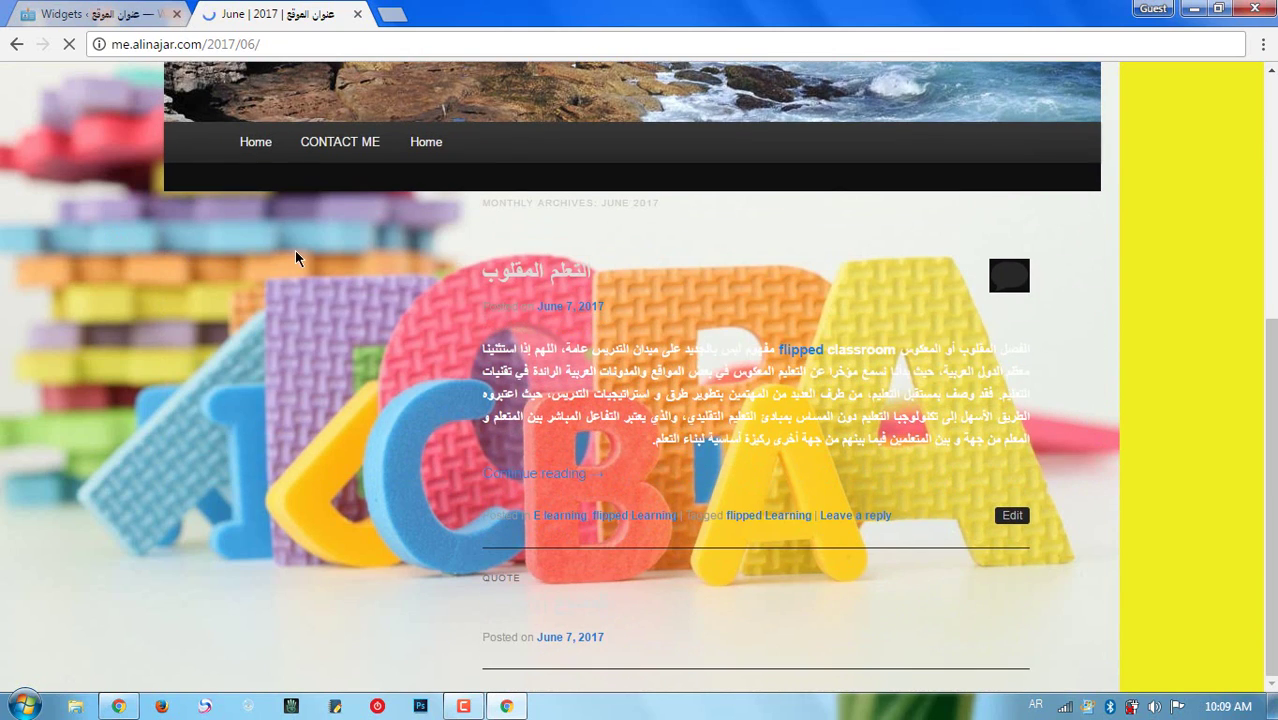
pyautogui.scroll(-10, 271, 286)
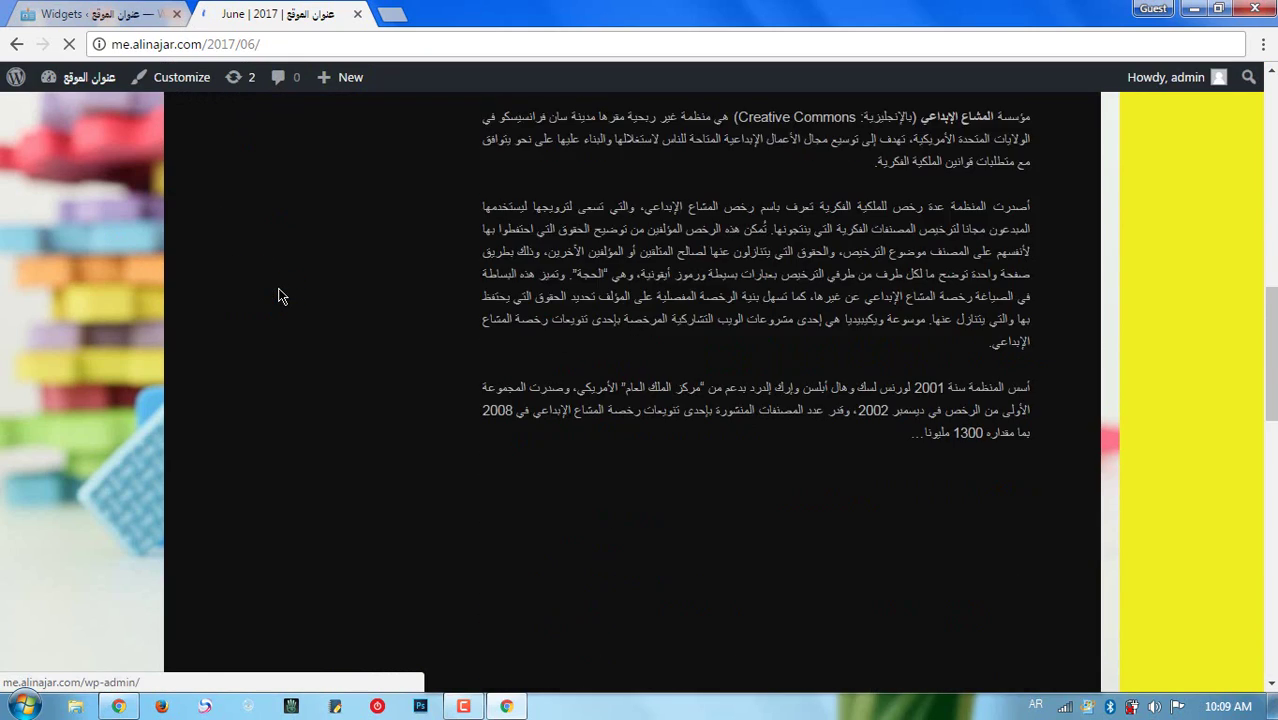
pyautogui.scroll(-10, 280, 297)
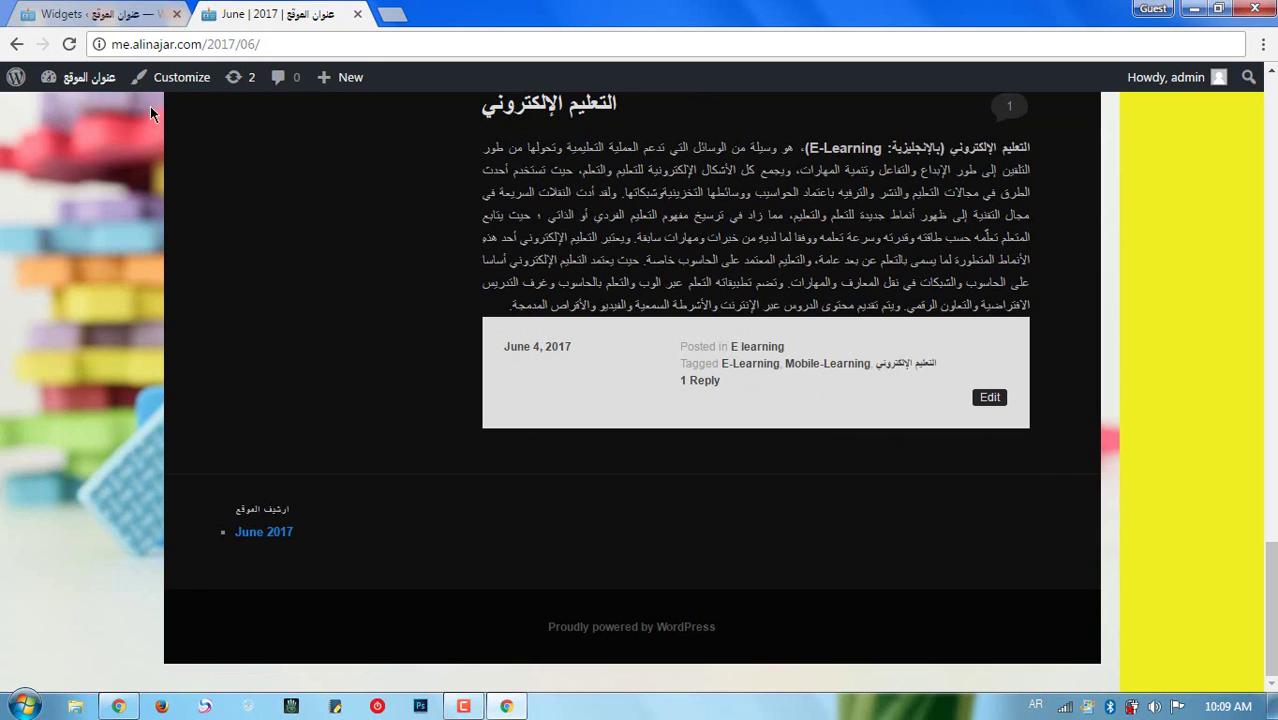
# - Add a new Archives widget to Footer Area One and another to Footer Area Two
pyautogui.click(140, 14)
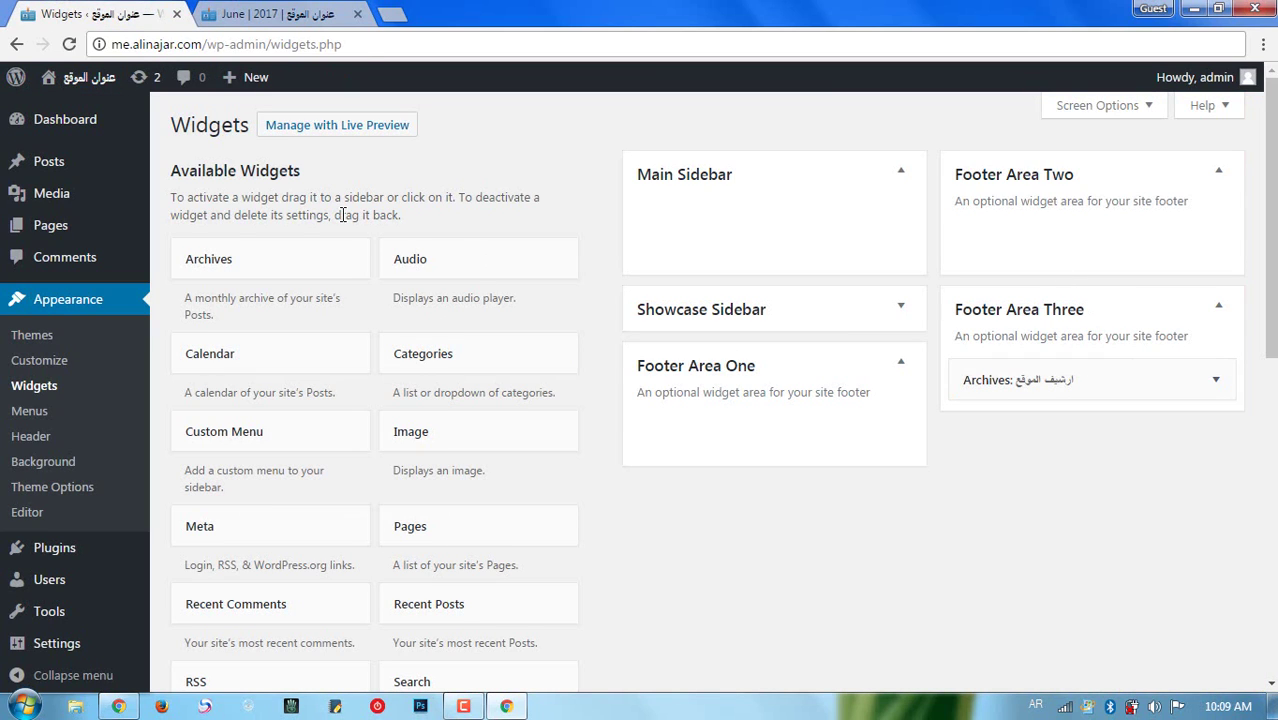
pyautogui.moveTo(330, 268); pyautogui.dragTo(785, 481)
pyautogui.moveTo(240, 295); pyautogui.dragTo(634, 463)
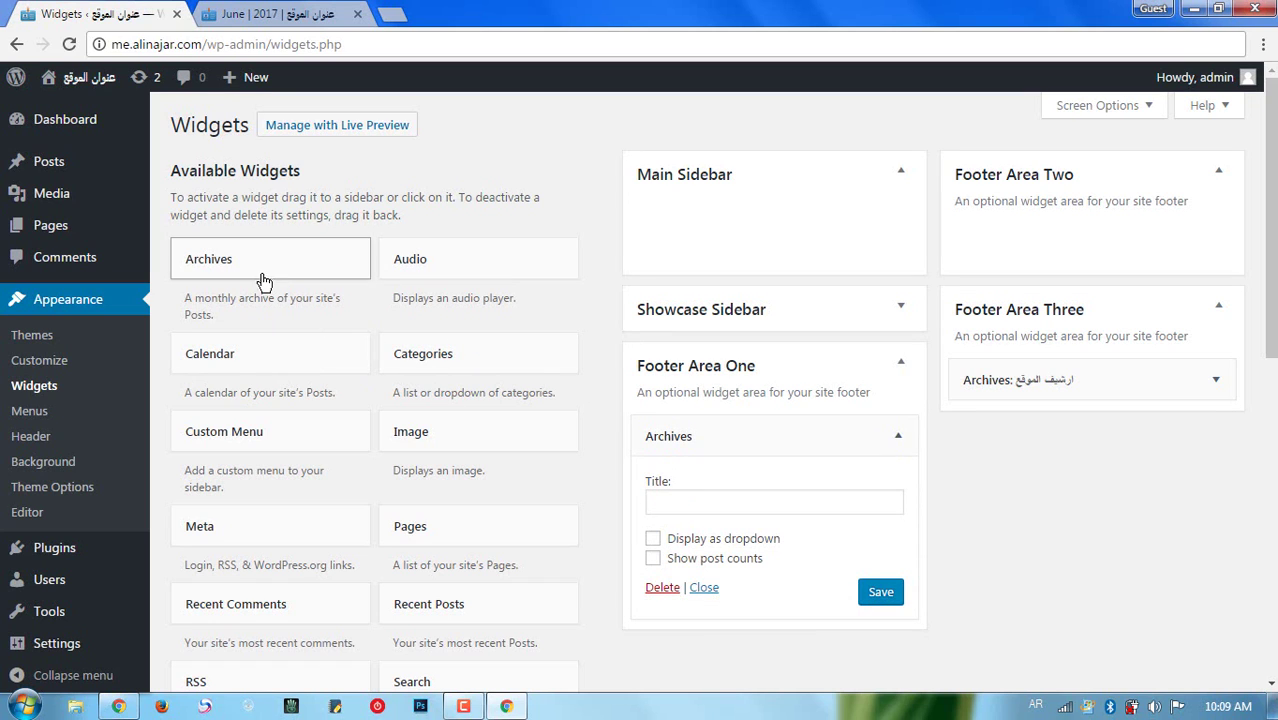
pyautogui.moveTo(262, 281); pyautogui.dragTo(1081, 246)
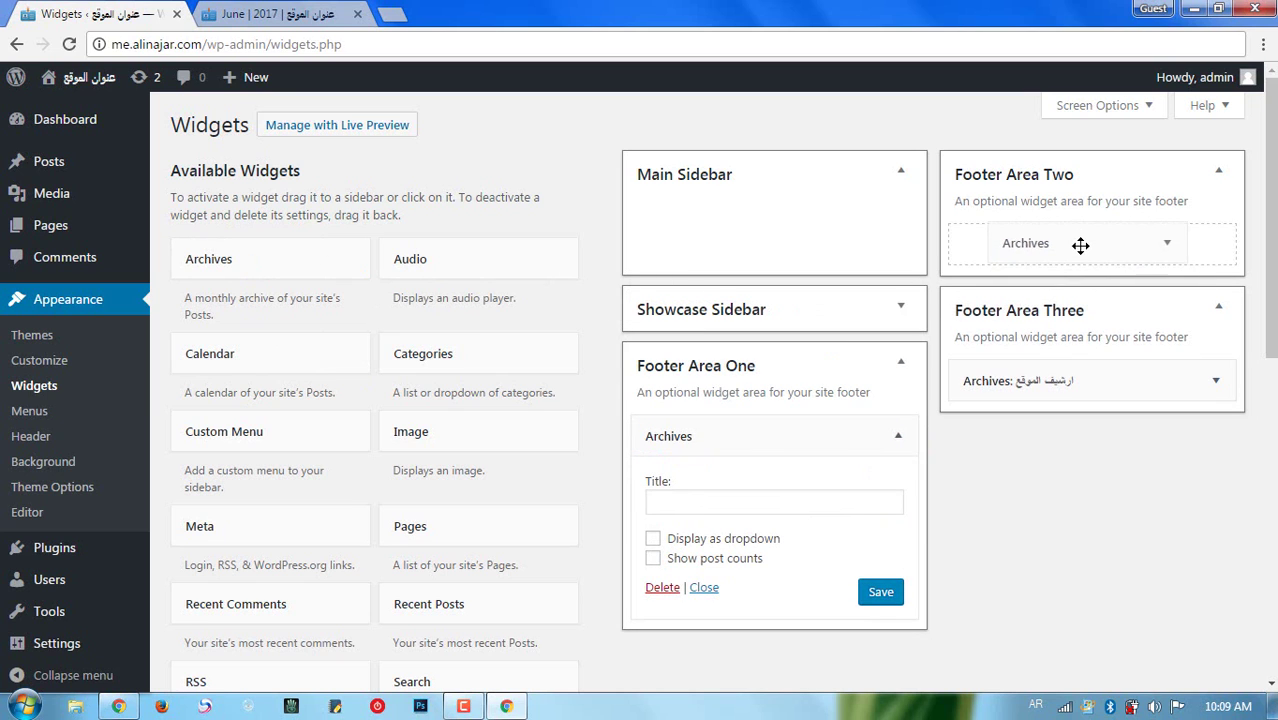
# - Reload the site page and check the arrangement of the archive widgets in the footer
pyautogui.click(311, 22)
pyautogui.rightClick(96, 281)
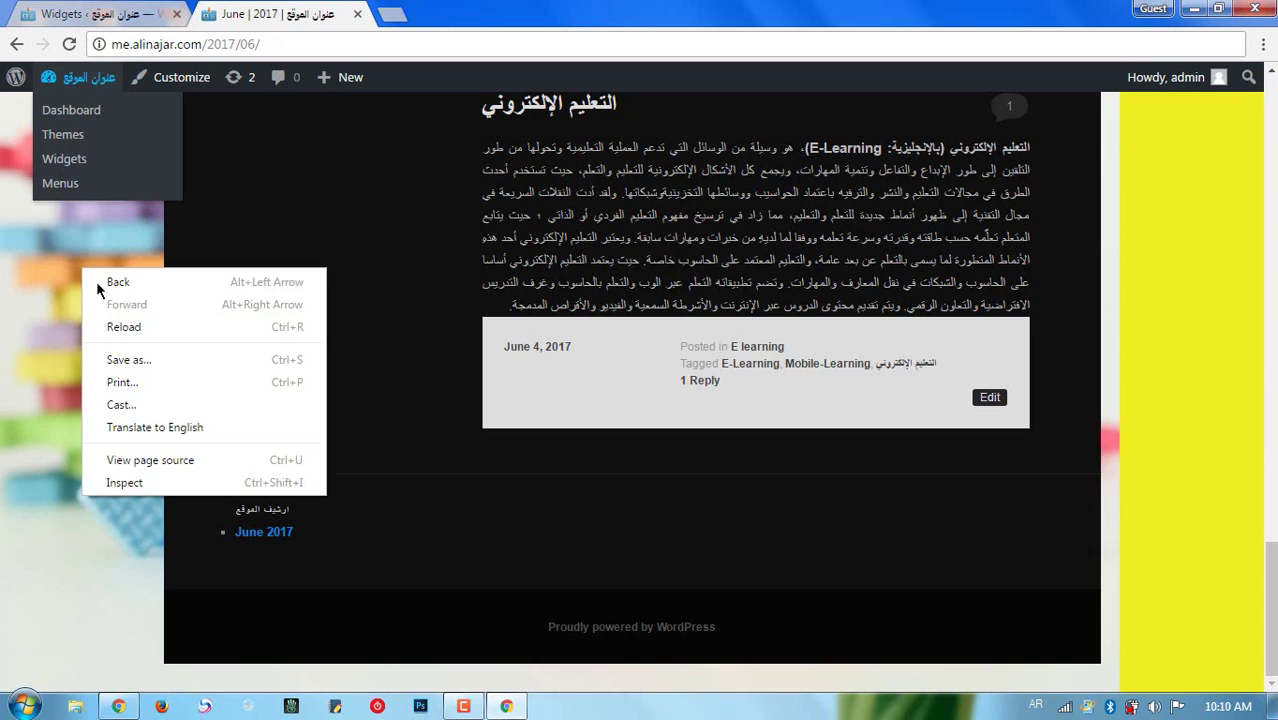
pyautogui.click(140, 325)
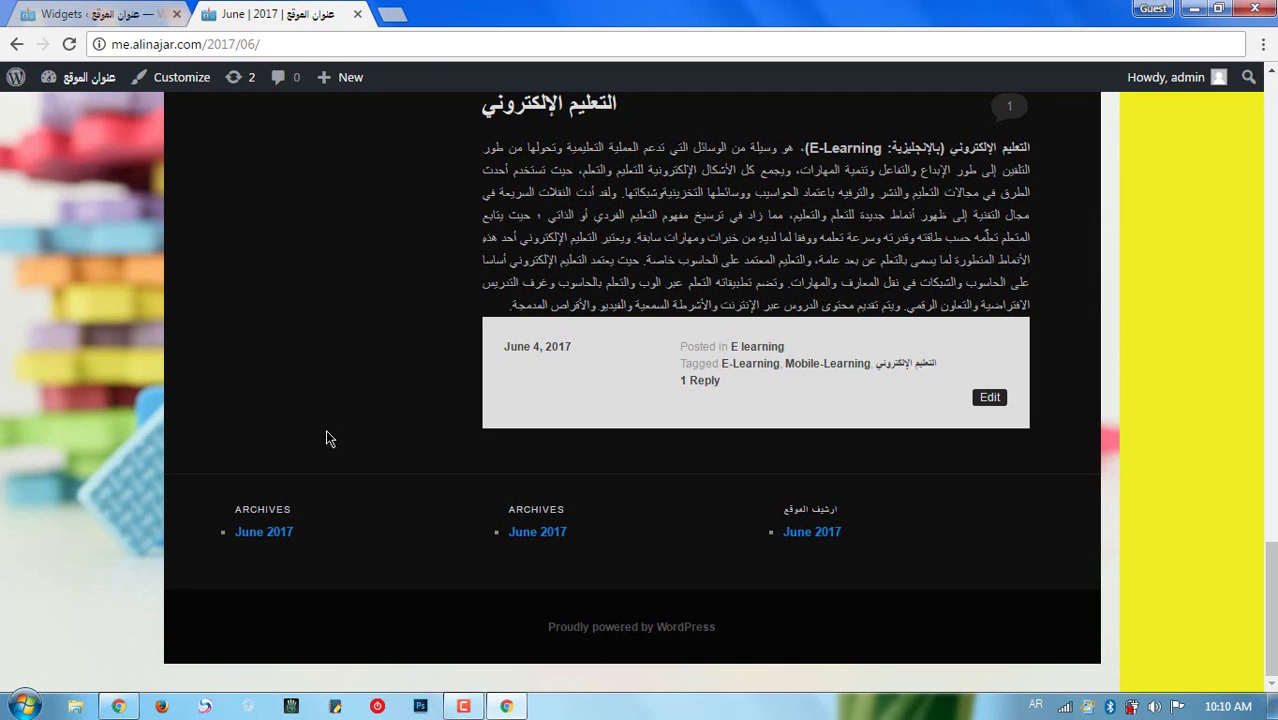
# - Title the Archives widgets 2 in Footer Area Two, 1 in Footer Area One and 3 in Footer Area Three
pyautogui.click(122, 18)
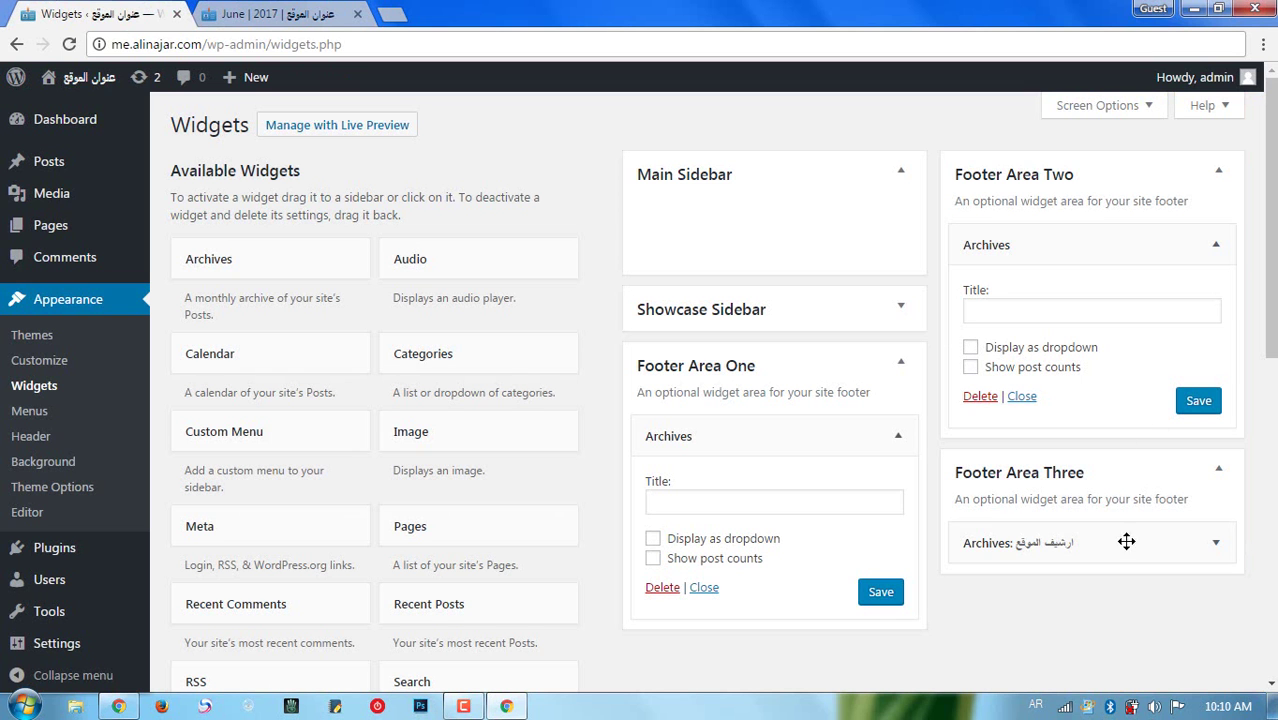
pyautogui.click(1037, 316)
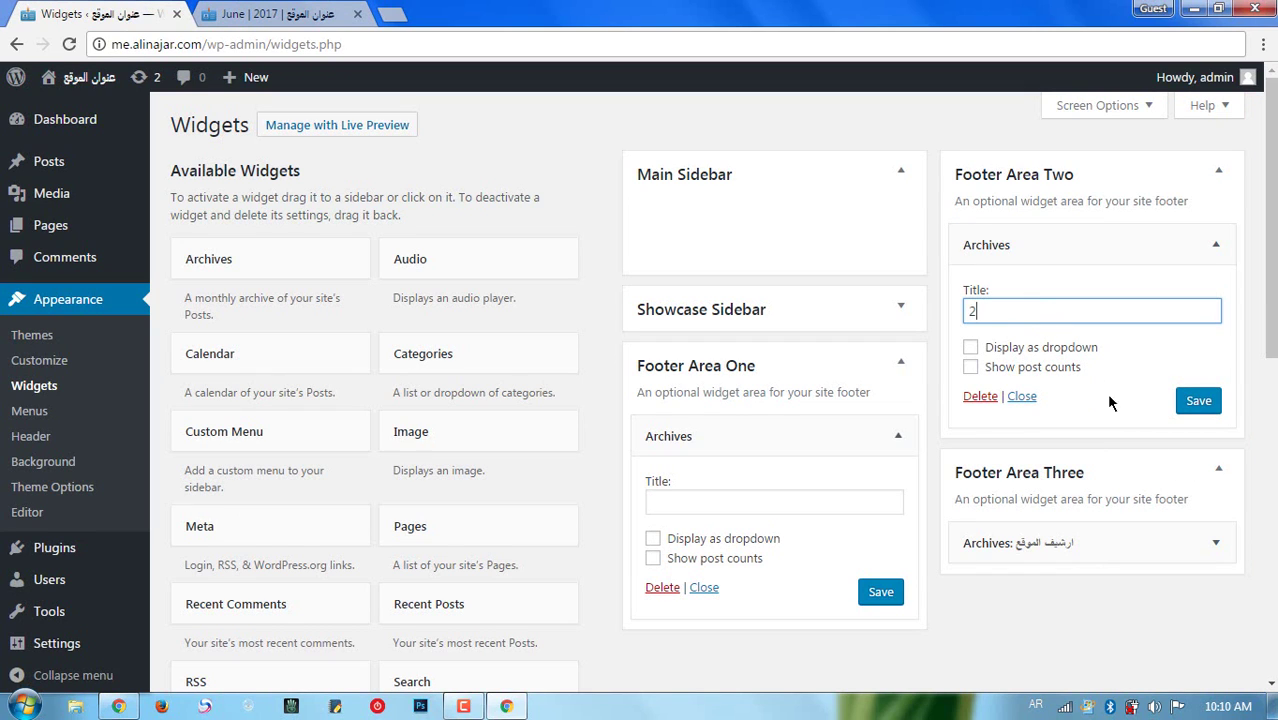
pyautogui.click(724, 508)
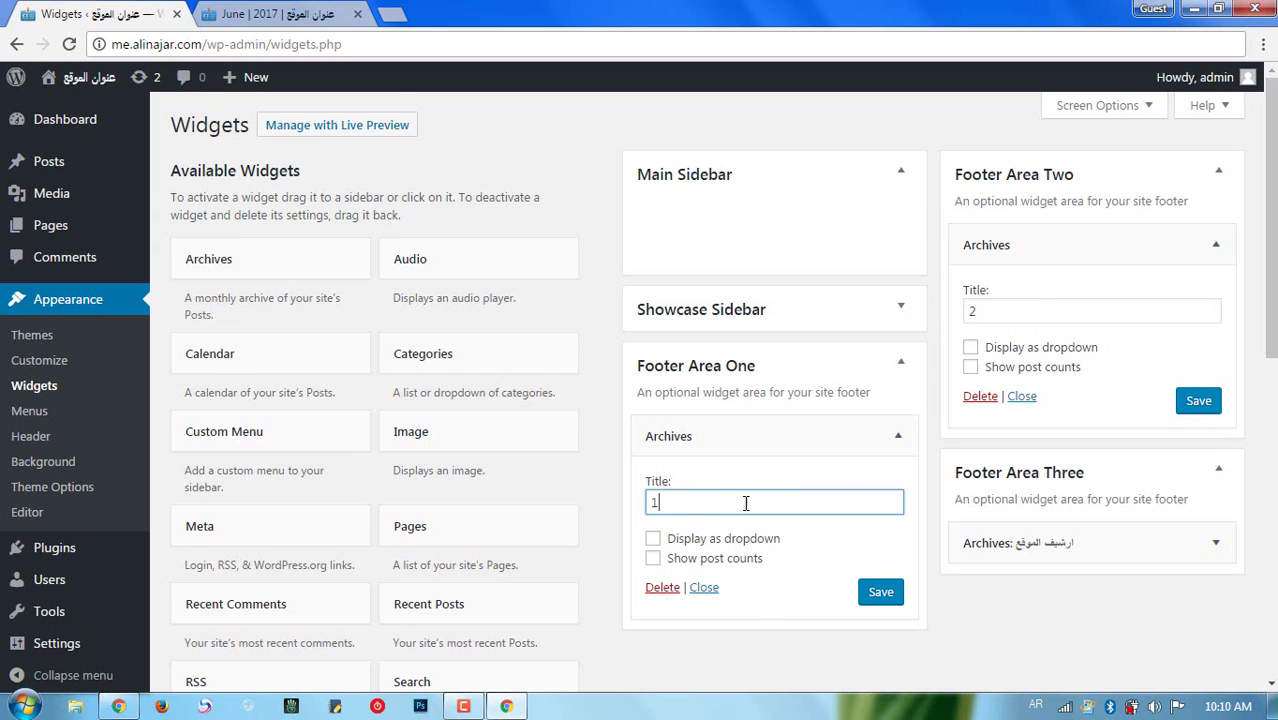
pyautogui.write('1')
pyautogui.click(1213, 543)
pyautogui.moveTo(1091, 609); pyautogui.dragTo(966, 609)
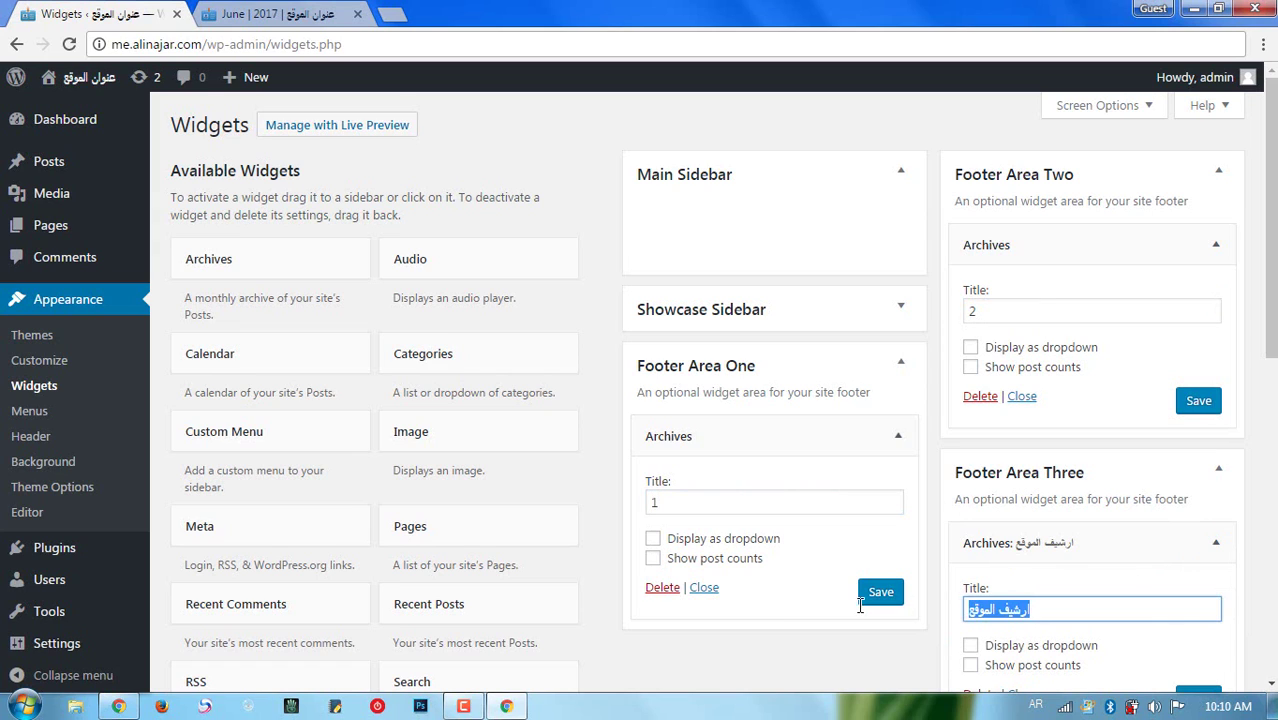
pyautogui.write('3')
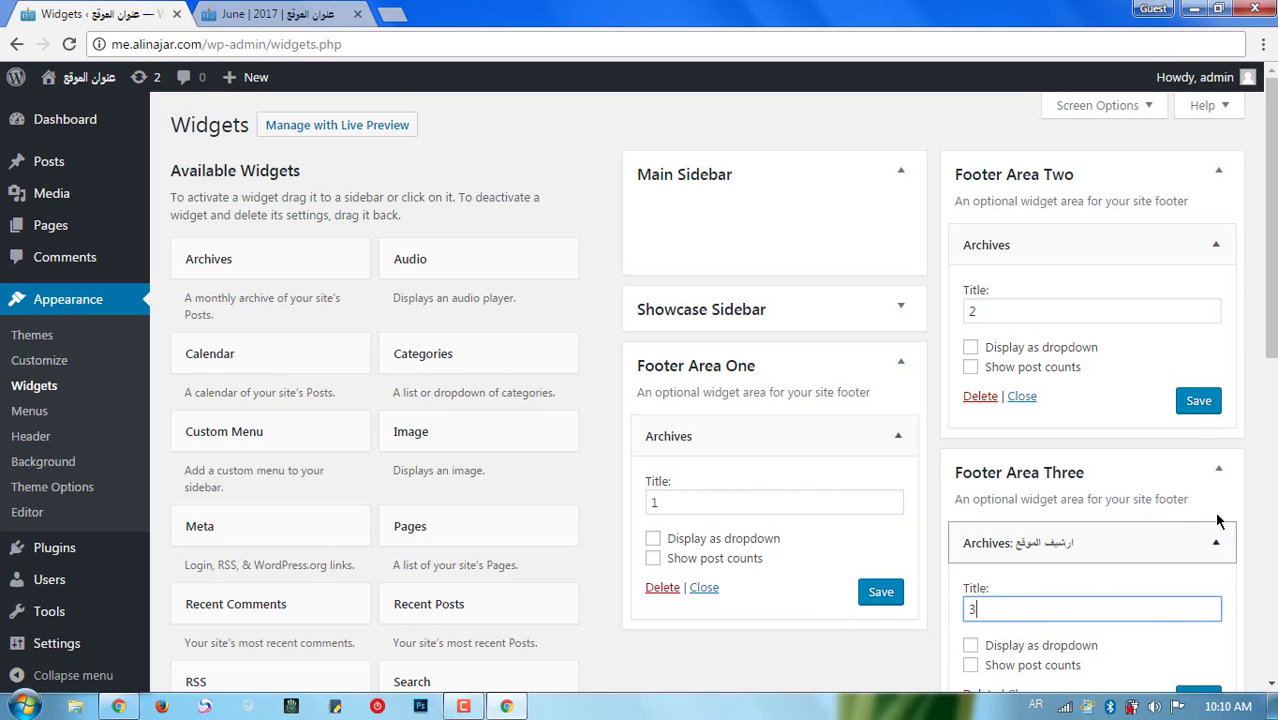
# - Save the Archives widgets in Footer Area Two, Footer Area Three and Footer Area One
pyautogui.click(1197, 410)
pyautogui.scroll(-3, 1198, 420)
pyautogui.click(1200, 420)
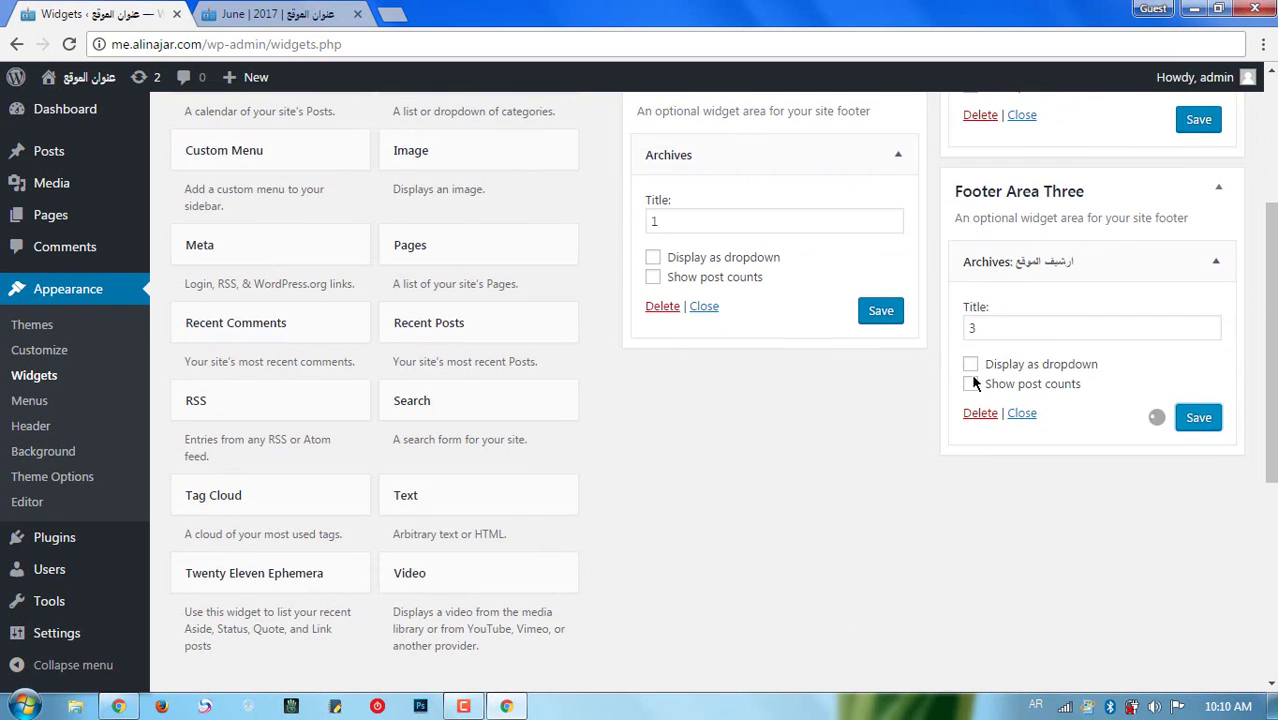
pyautogui.click(879, 314)
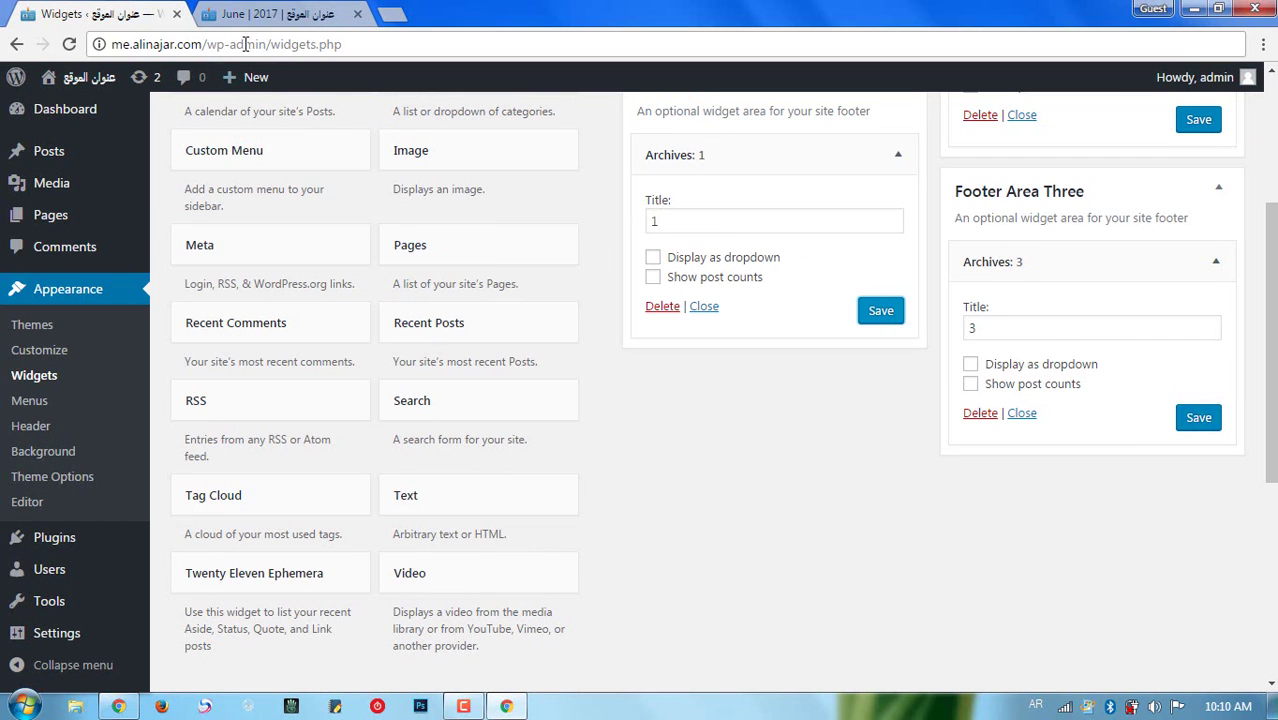
# - Reload the site page, check the titles of the footer archive widgets and return to the page header
pyautogui.click(293, 26)
pyautogui.rightClick(78, 207)
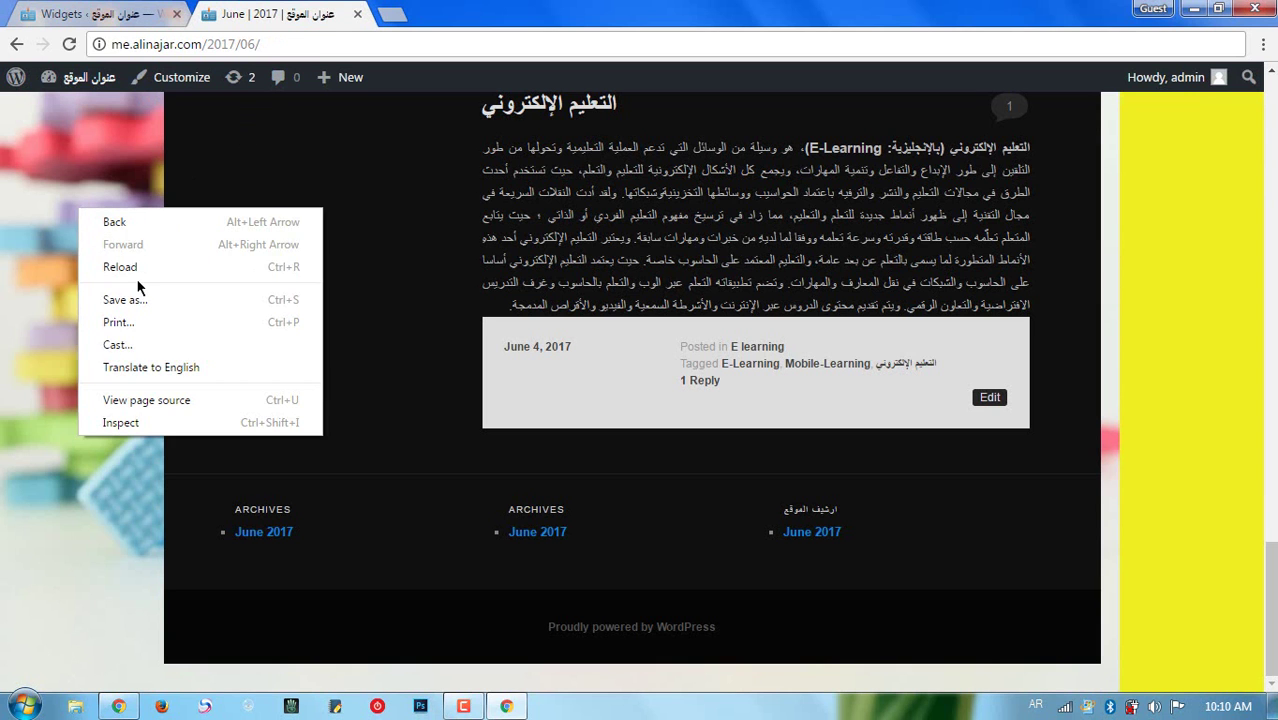
pyautogui.click(137, 274)
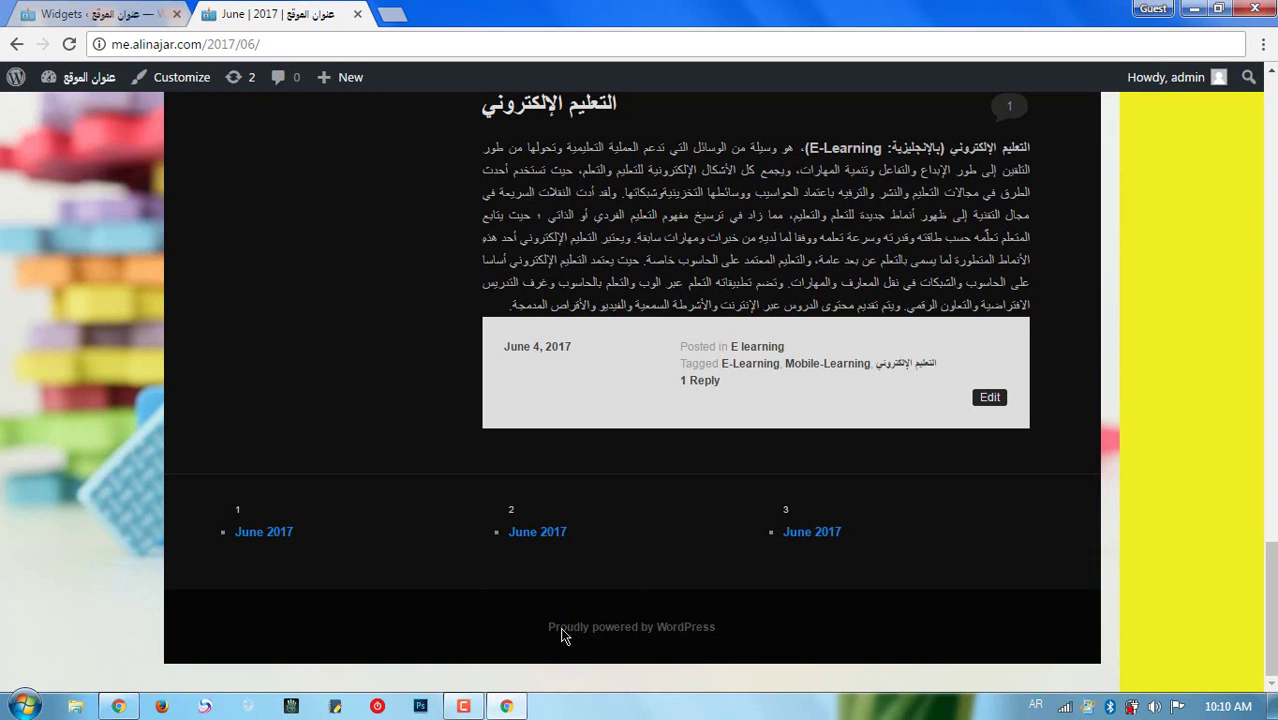
pyautogui.scroll(20, 570, 358)
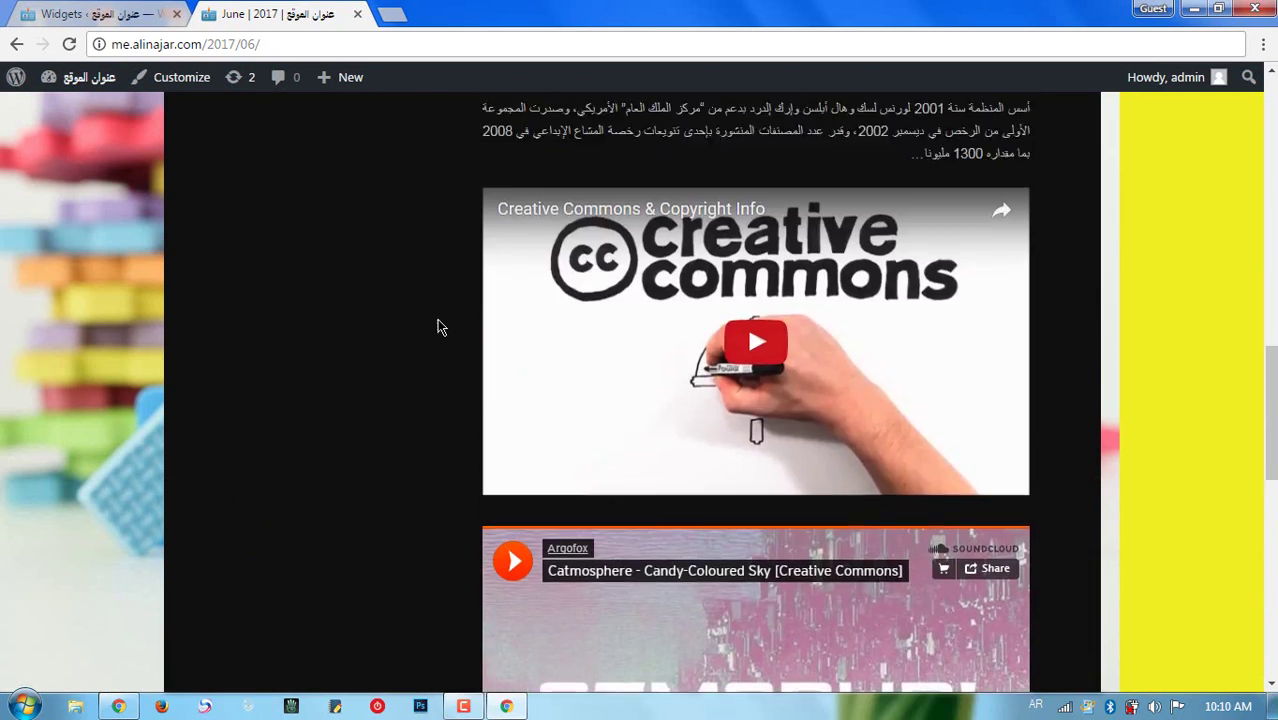
pyautogui.scroll(2, 289, 369)
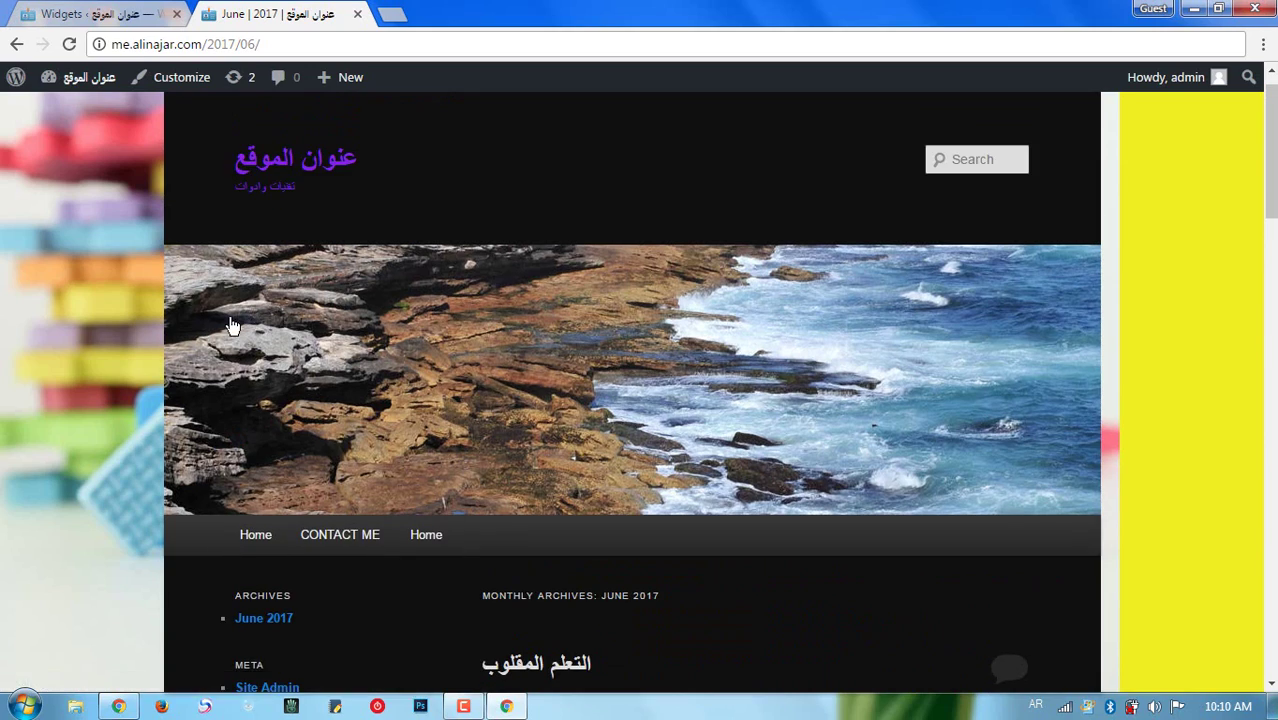
# - Collapse the footer Archives widgets and move widgets 1 and 3 into Footer Area Two around widget 2
pyautogui.click(130, 14)
pyautogui.scroll(2, 535, 430)
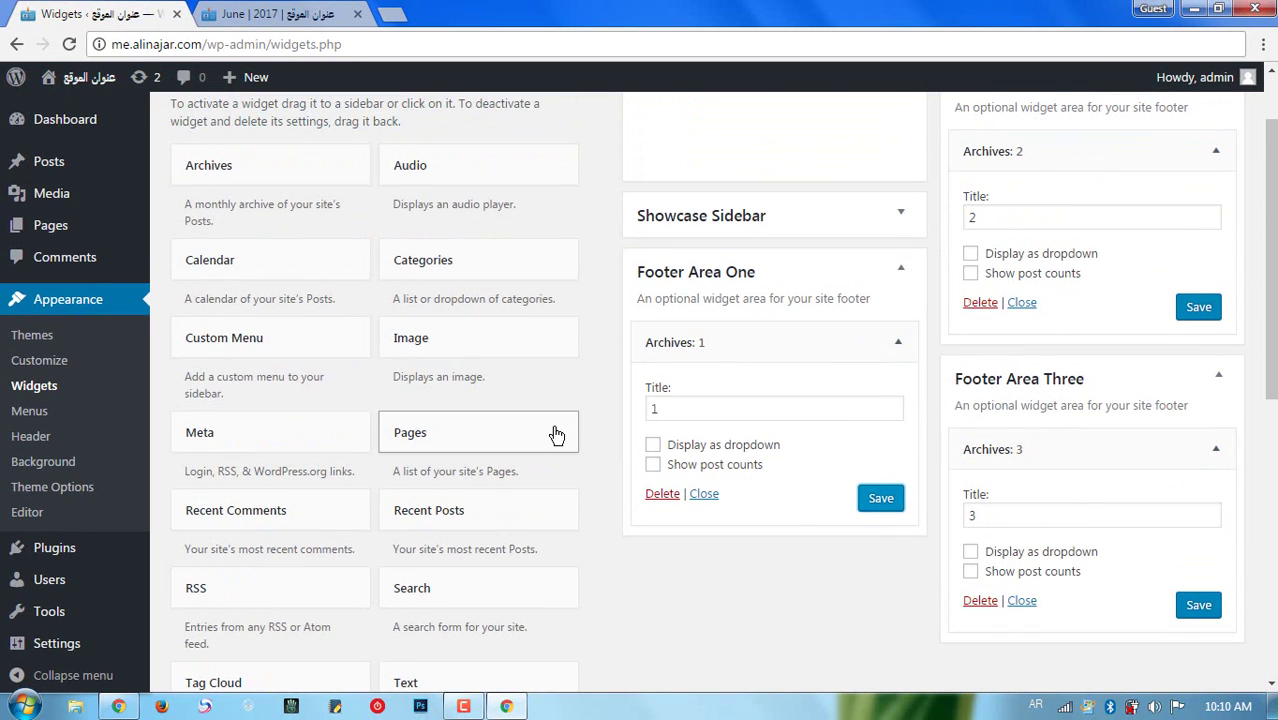
pyautogui.click(897, 342)
pyautogui.scroll(-1, 1142, 504)
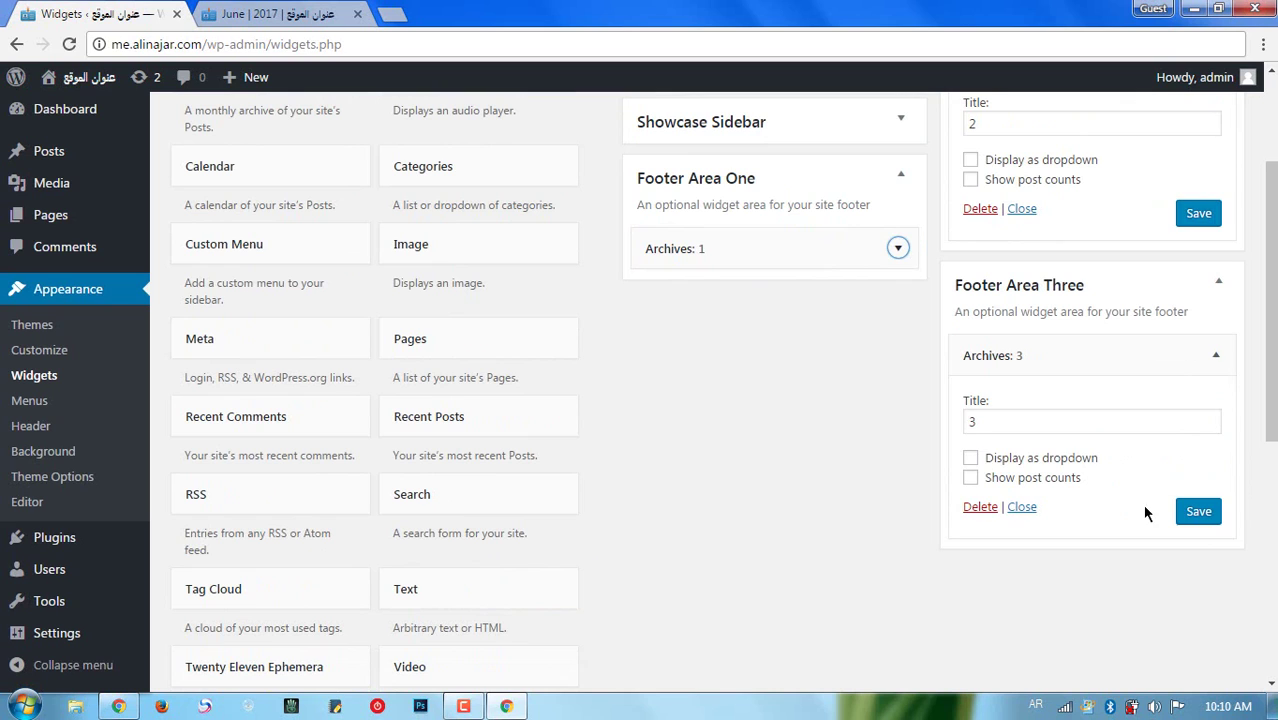
pyautogui.click(1216, 356)
pyautogui.scroll(2, 1093, 348)
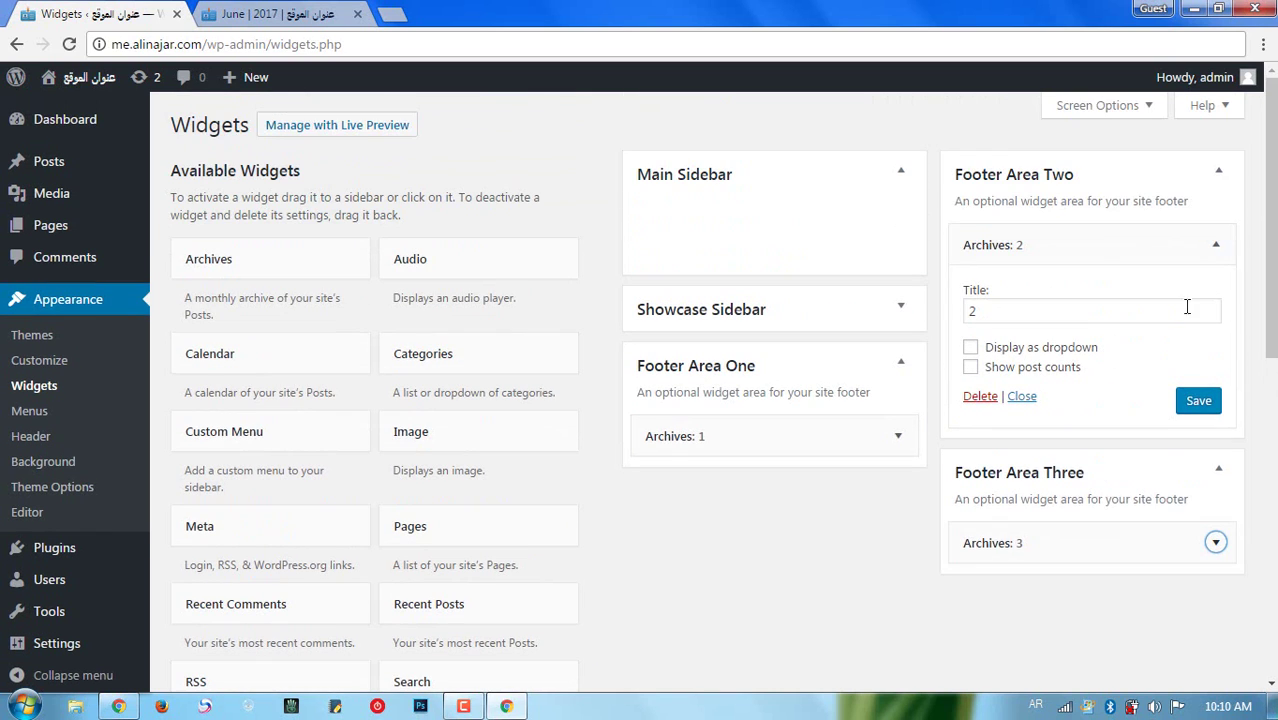
pyautogui.click(1216, 245)
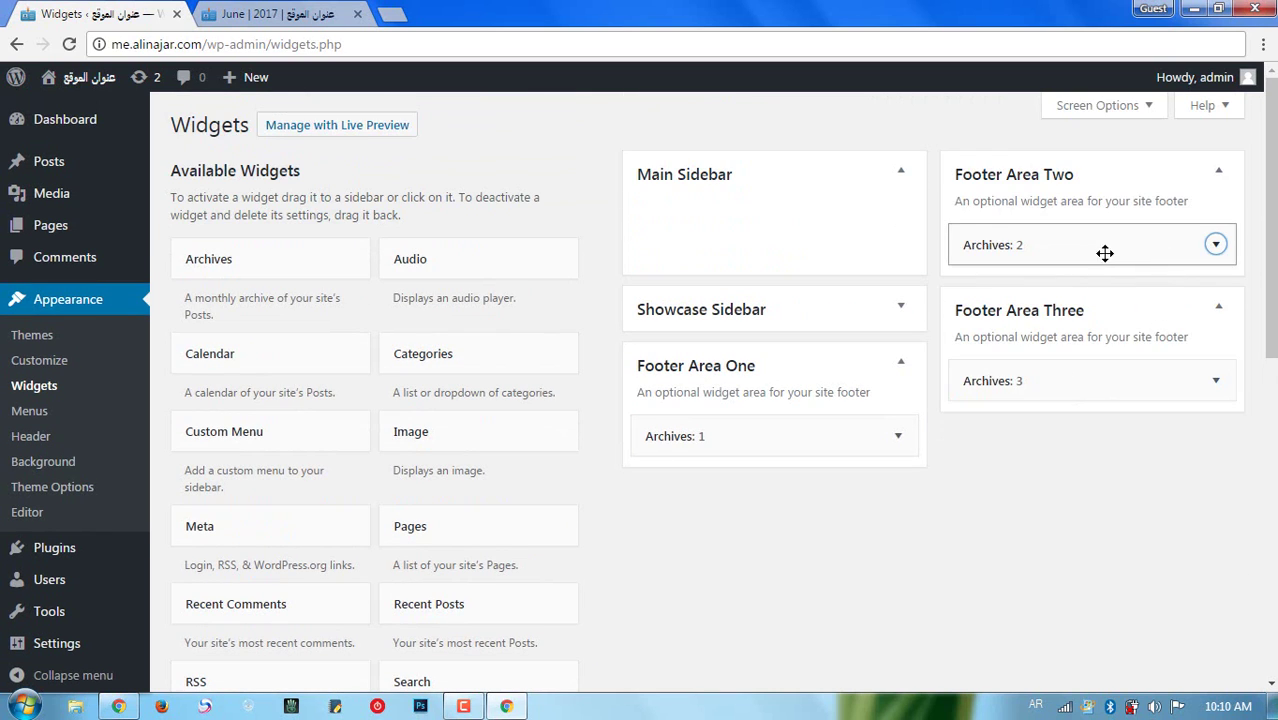
pyautogui.moveTo(1110, 392); pyautogui.dragTo(1110, 290)
pyautogui.moveTo(836, 437); pyautogui.dragTo(1098, 240)
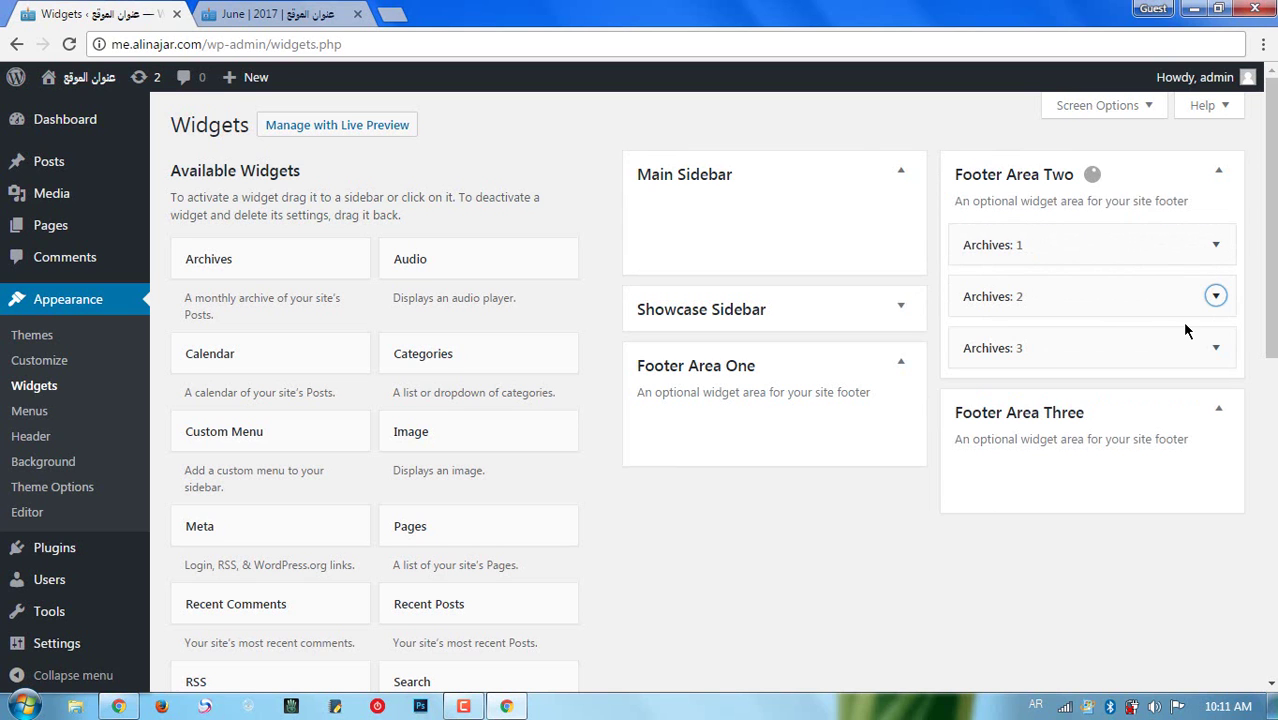
# - Save the Archives widgets 1, 2 and 3 in Footer Area Two
pyautogui.click(270, 20)
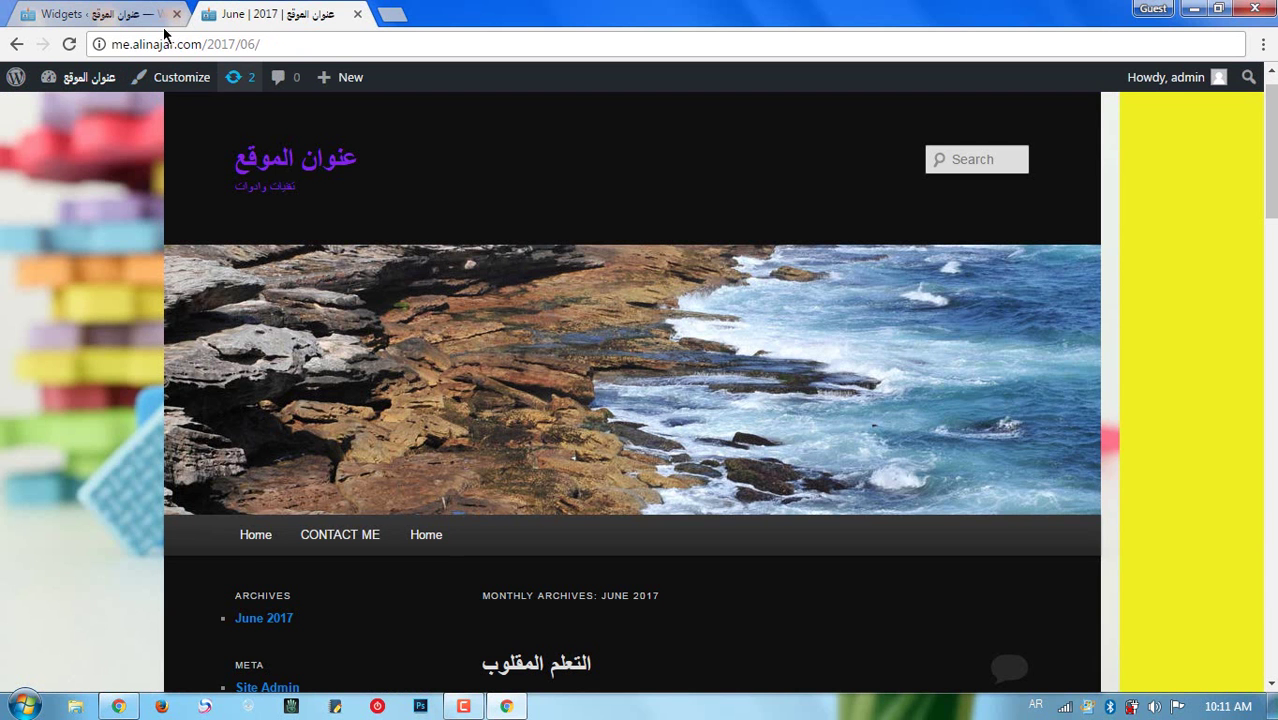
pyautogui.click(132, 22)
pyautogui.click(1194, 252)
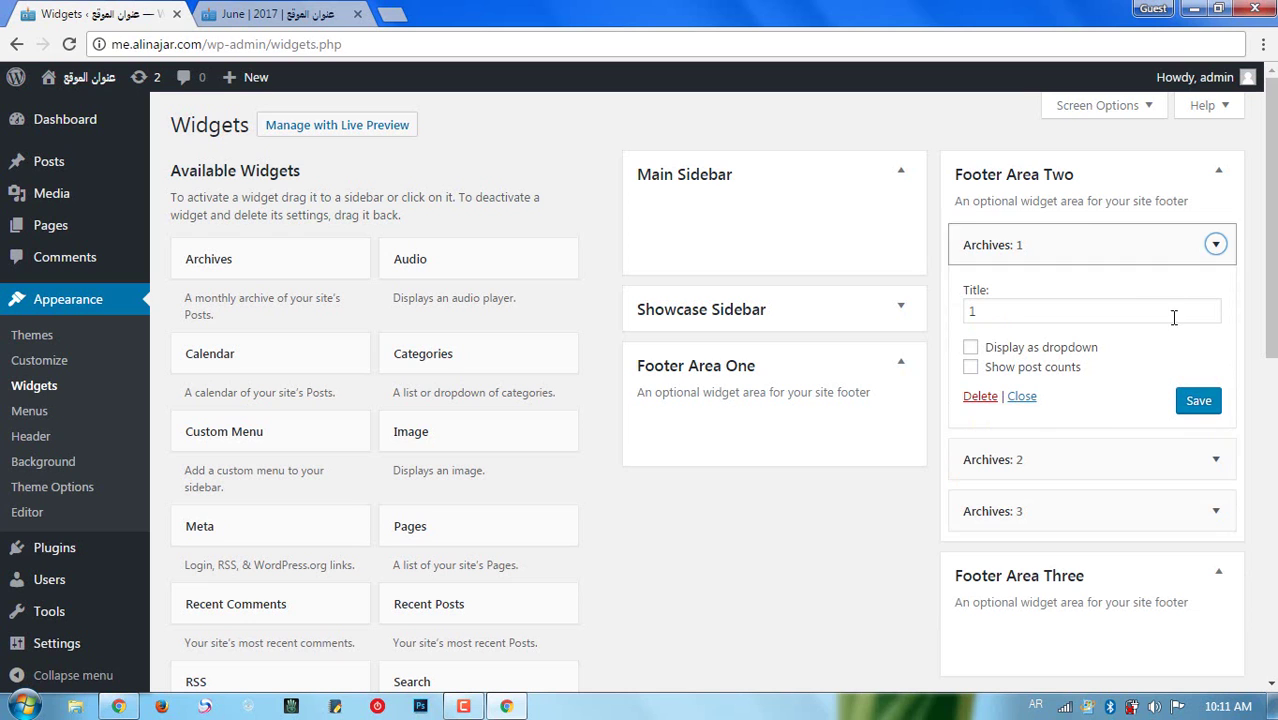
pyautogui.click(1199, 402)
pyautogui.click(1203, 470)
pyautogui.scroll(-3, 1207, 479)
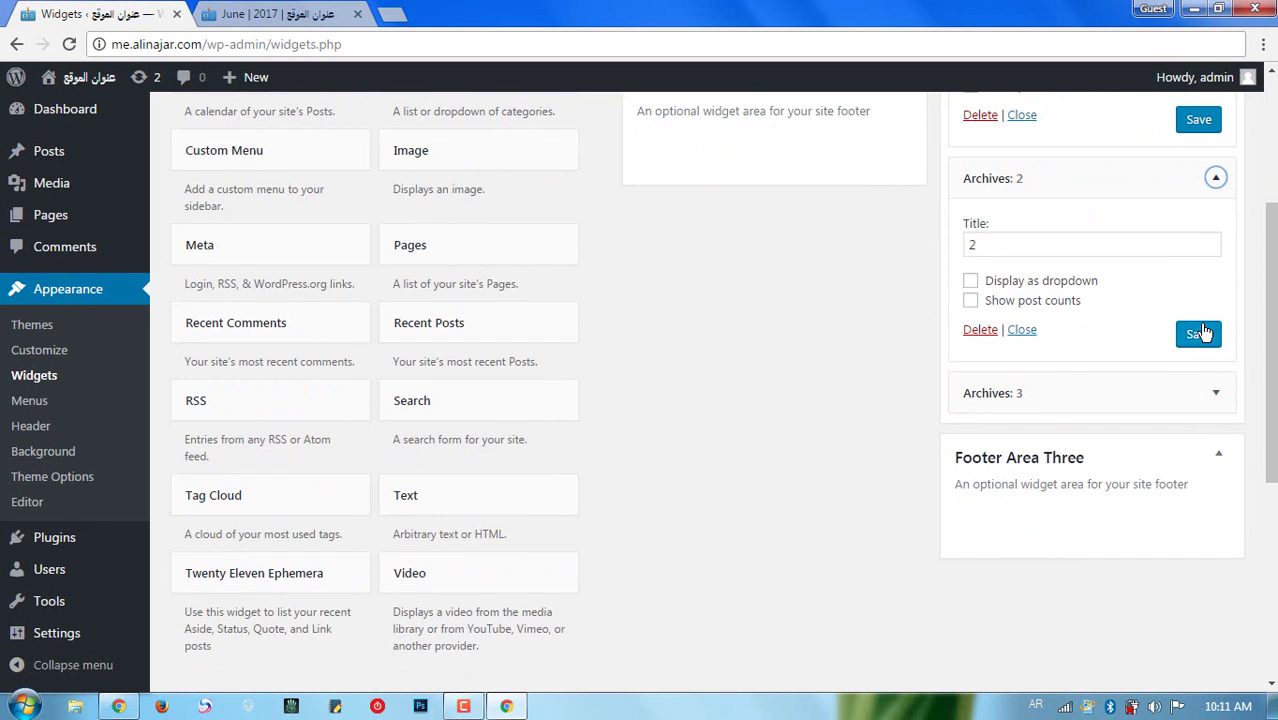
pyautogui.click(1199, 334)
pyautogui.click(1166, 399)
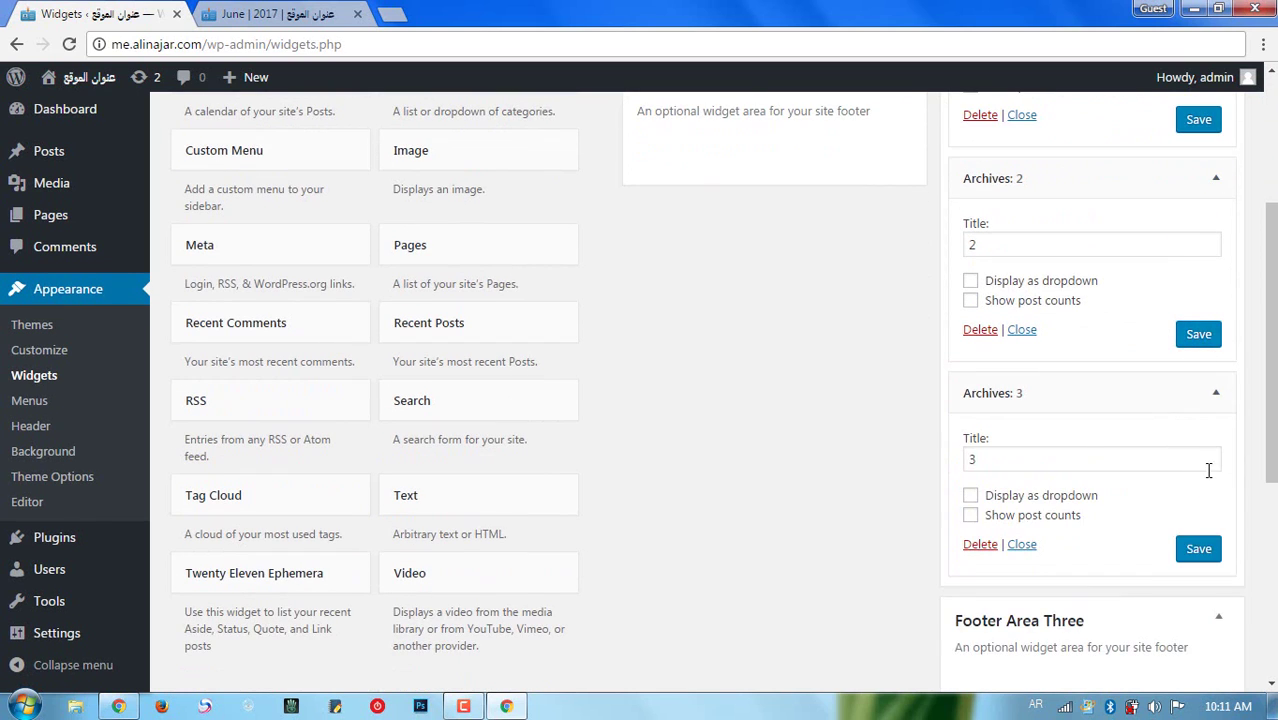
pyautogui.click(1185, 550)
# - Reload the site page and check how the three archive widgets are stacked in the footer
pyautogui.click(275, 22)
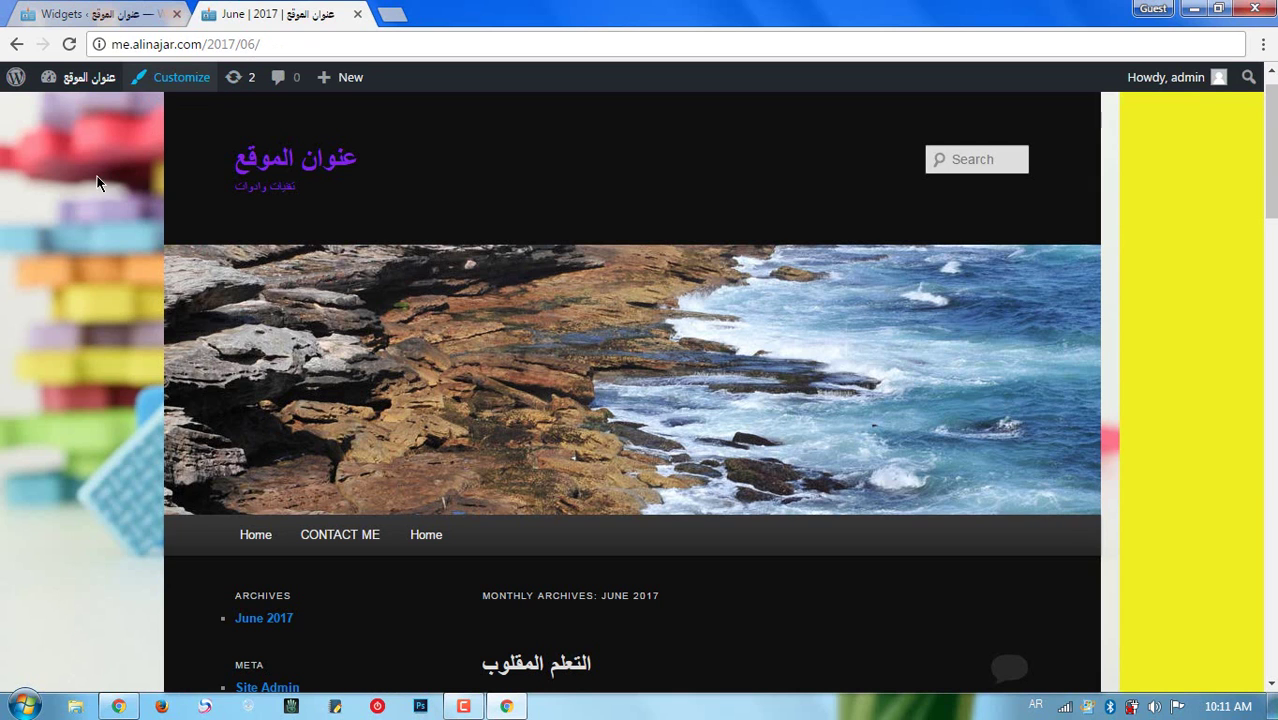
pyautogui.rightClick(100, 177)
pyautogui.click(152, 234)
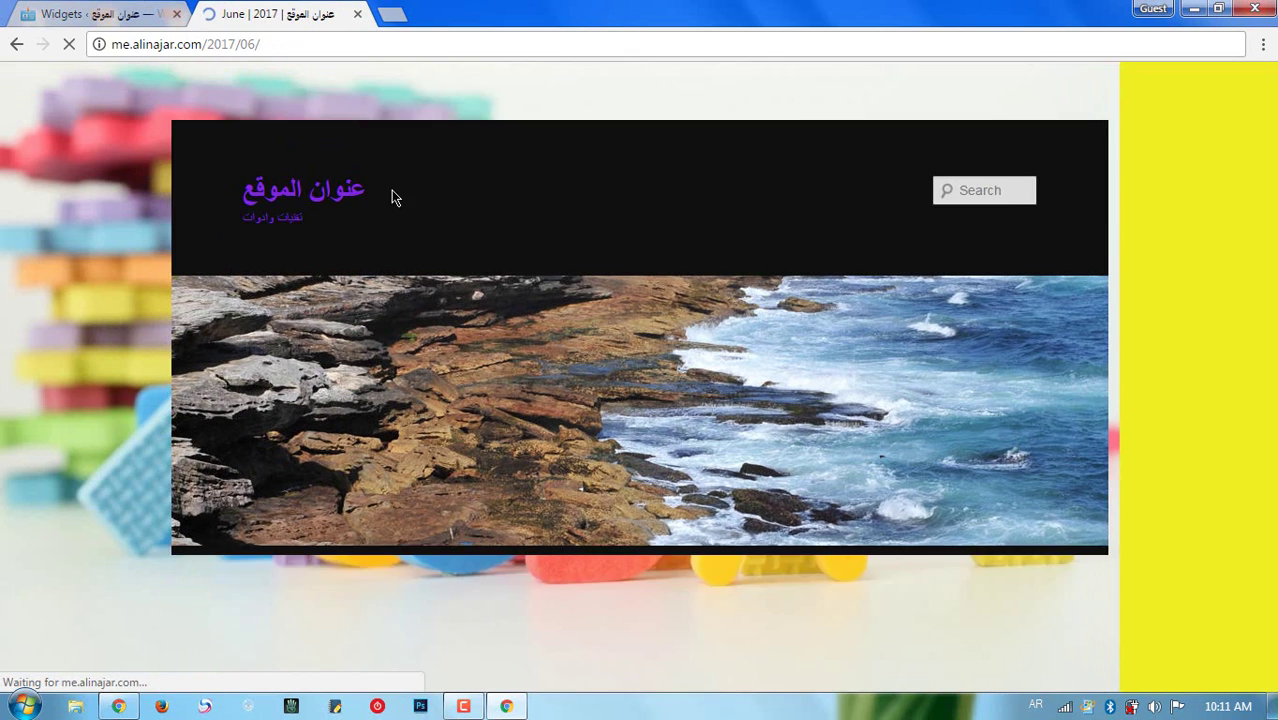
pyautogui.scroll(-10, 267, 307)
pyautogui.scroll(-15, 260, 310)
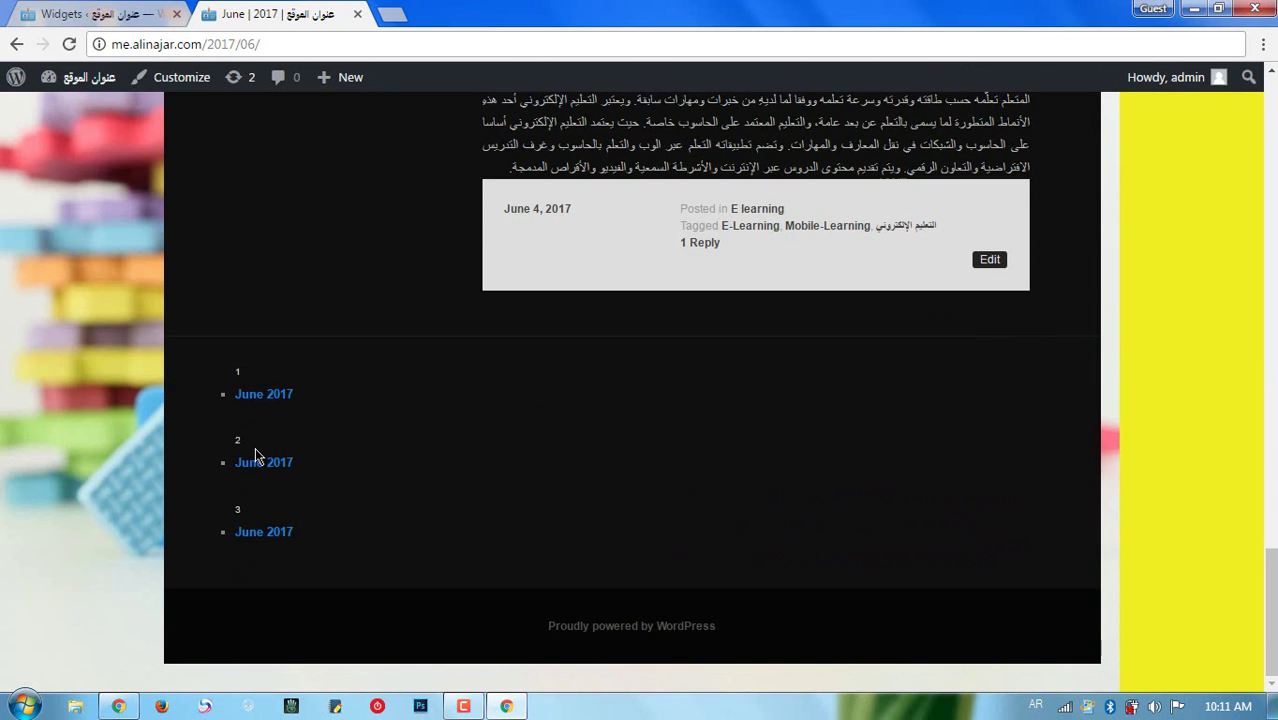
# - Collapse the three Archives widgets in Footer Area Two and look at the site page once more
pyautogui.click(135, 14)
pyautogui.scroll(4, 1055, 338)
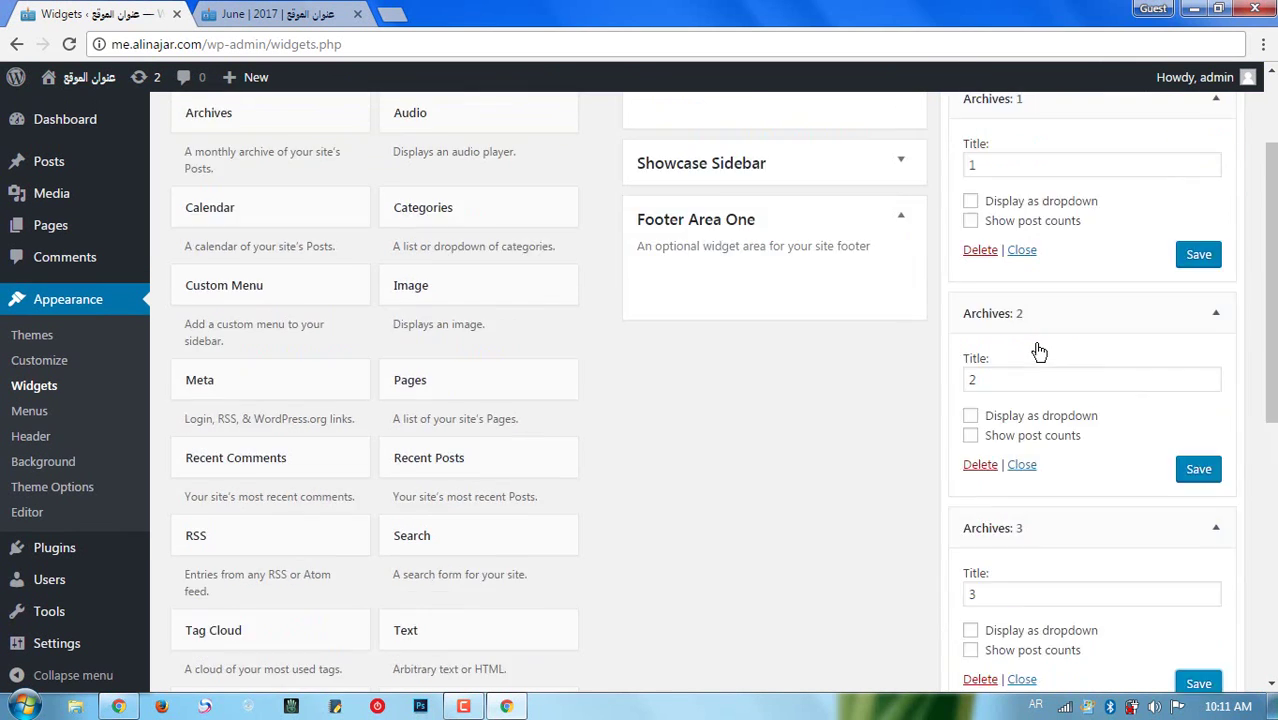
pyautogui.click(1216, 244)
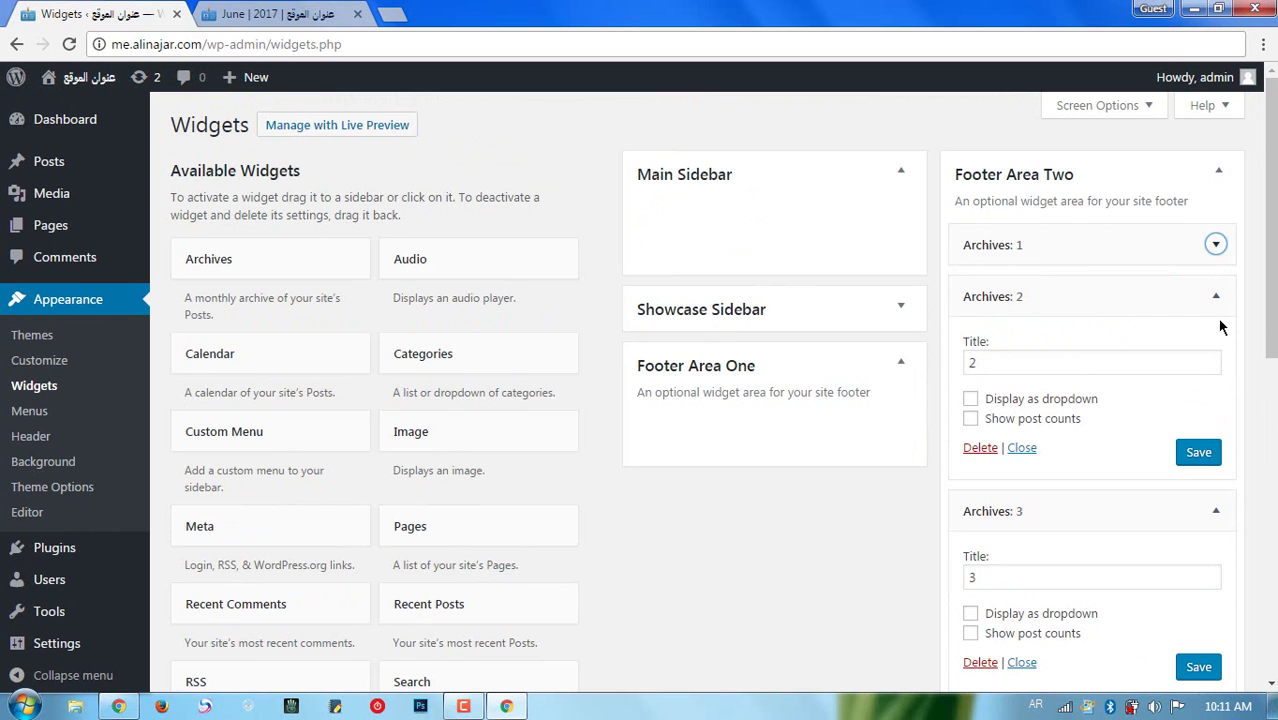
pyautogui.click(1216, 296)
pyautogui.click(1216, 347)
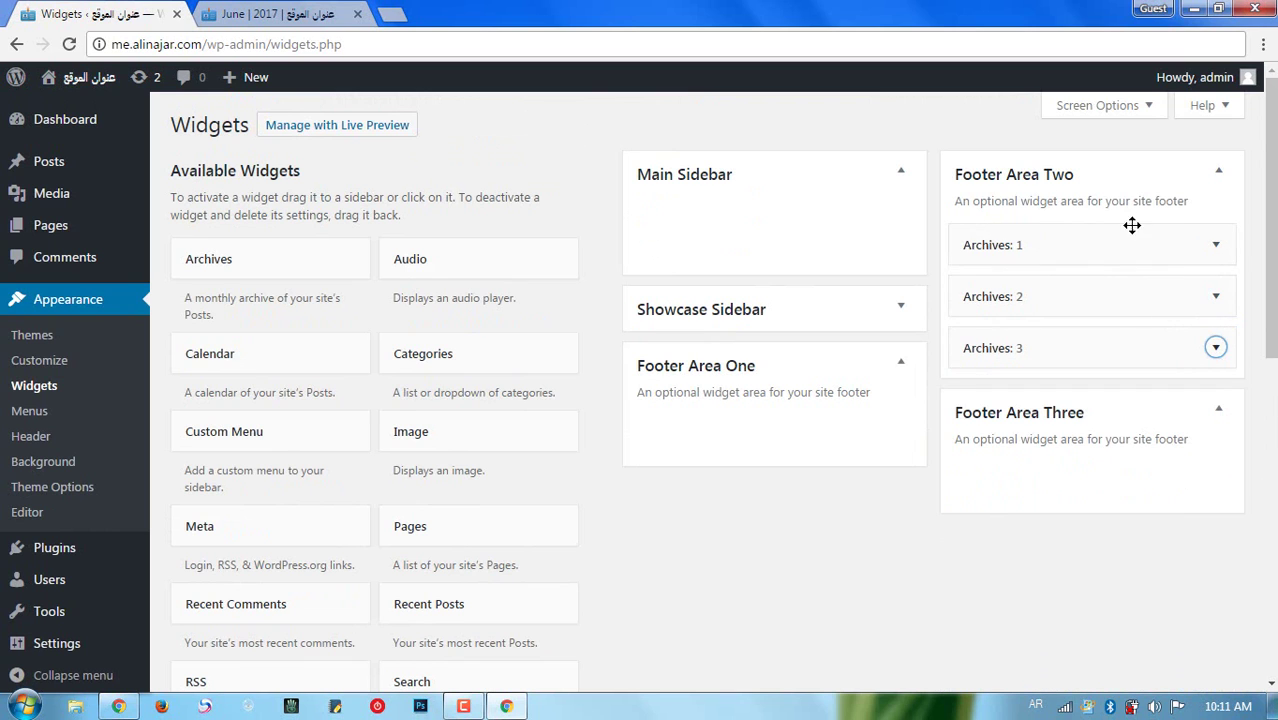
pyautogui.click(305, 8)
pyautogui.scroll(3, 322, 466)
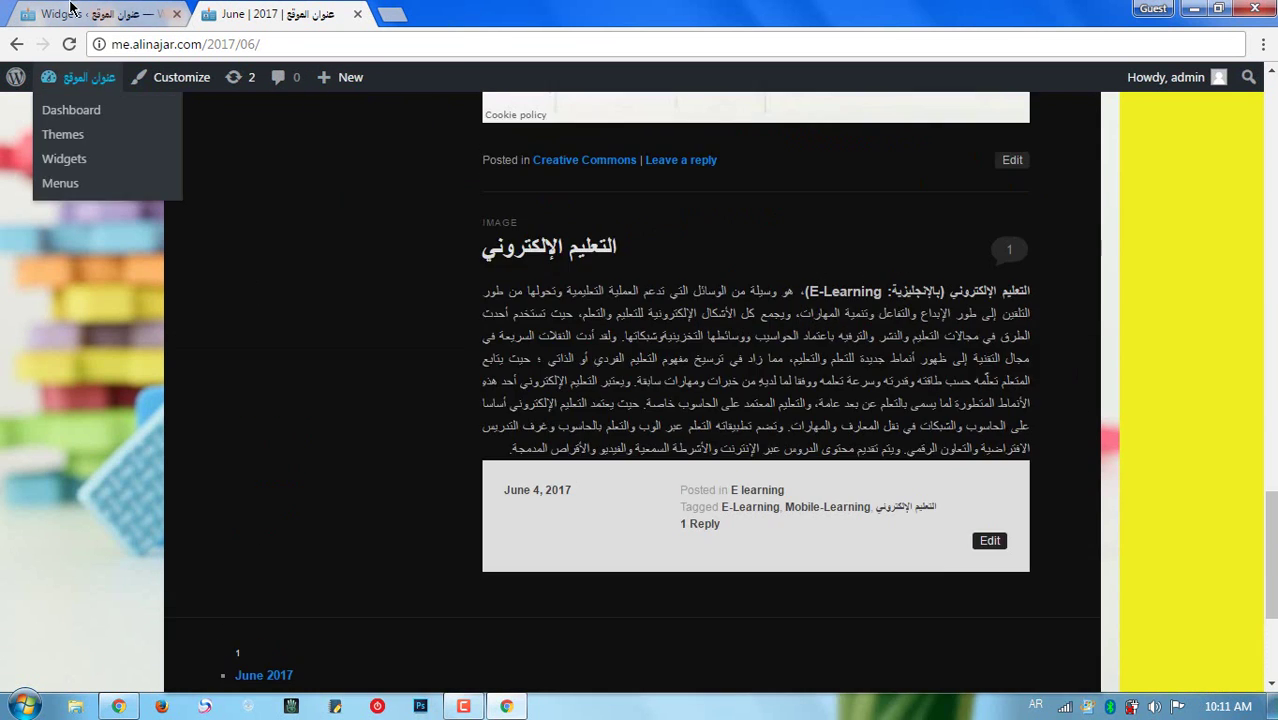
pyautogui.click(100, 14)
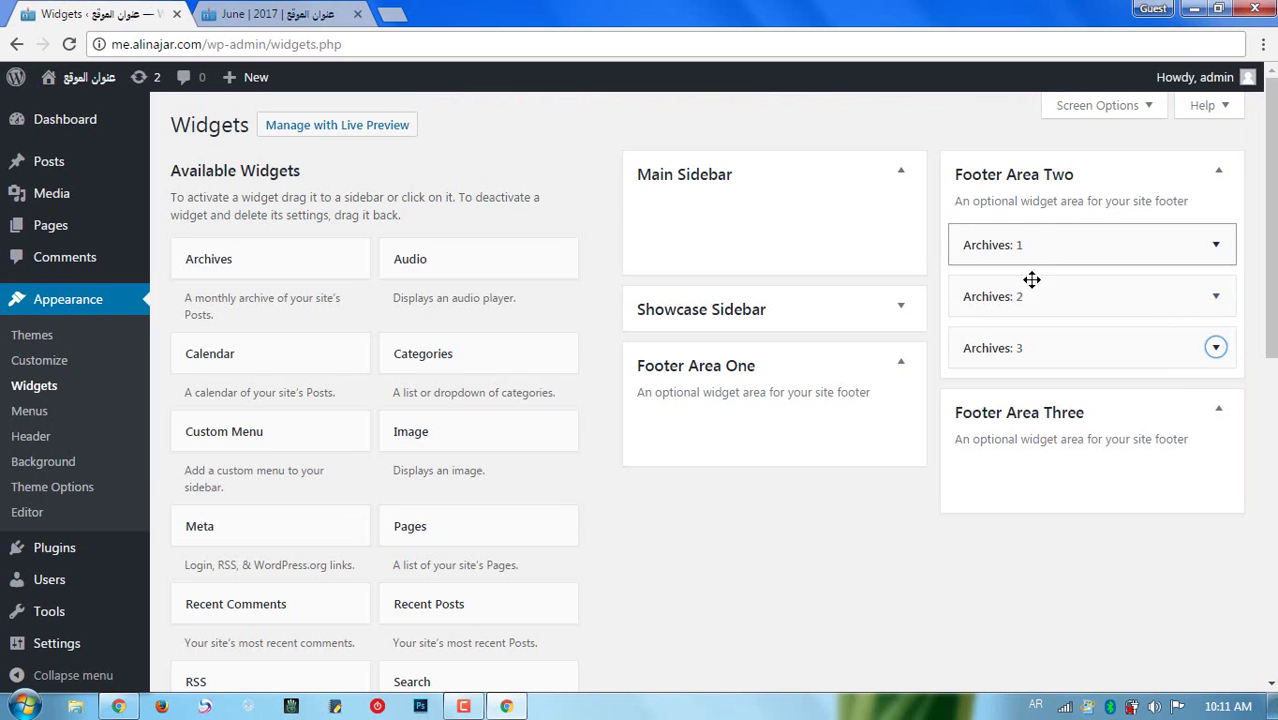
# - Delete the Archives widgets 3, 2 and 1 from Footer Area Two
pyautogui.click(1215, 347)
pyautogui.click(980, 502)
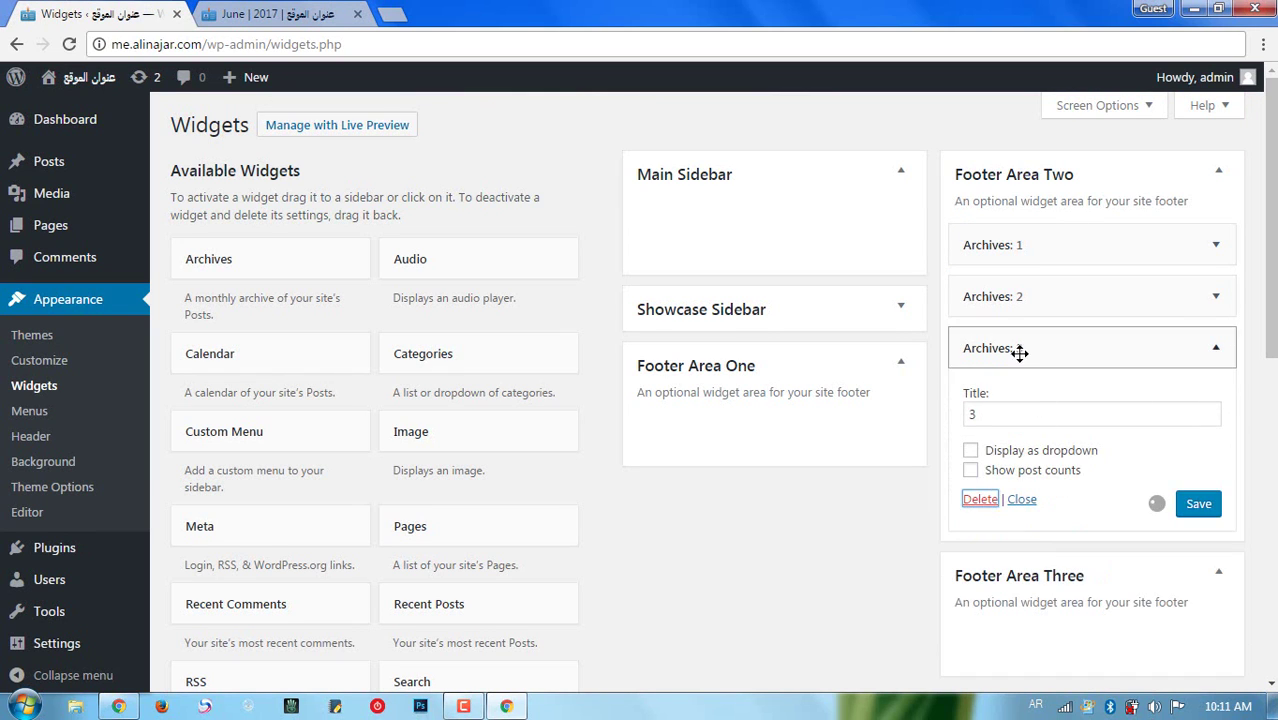
pyautogui.click(1021, 304)
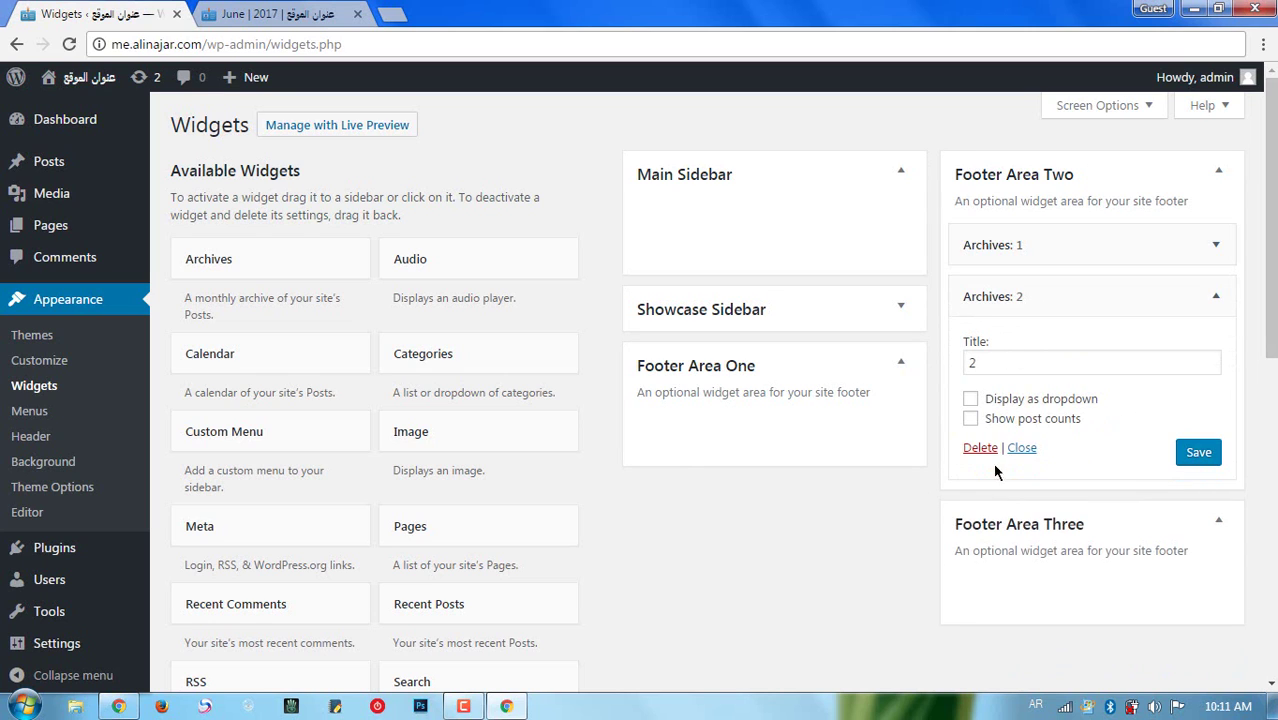
pyautogui.click(995, 450)
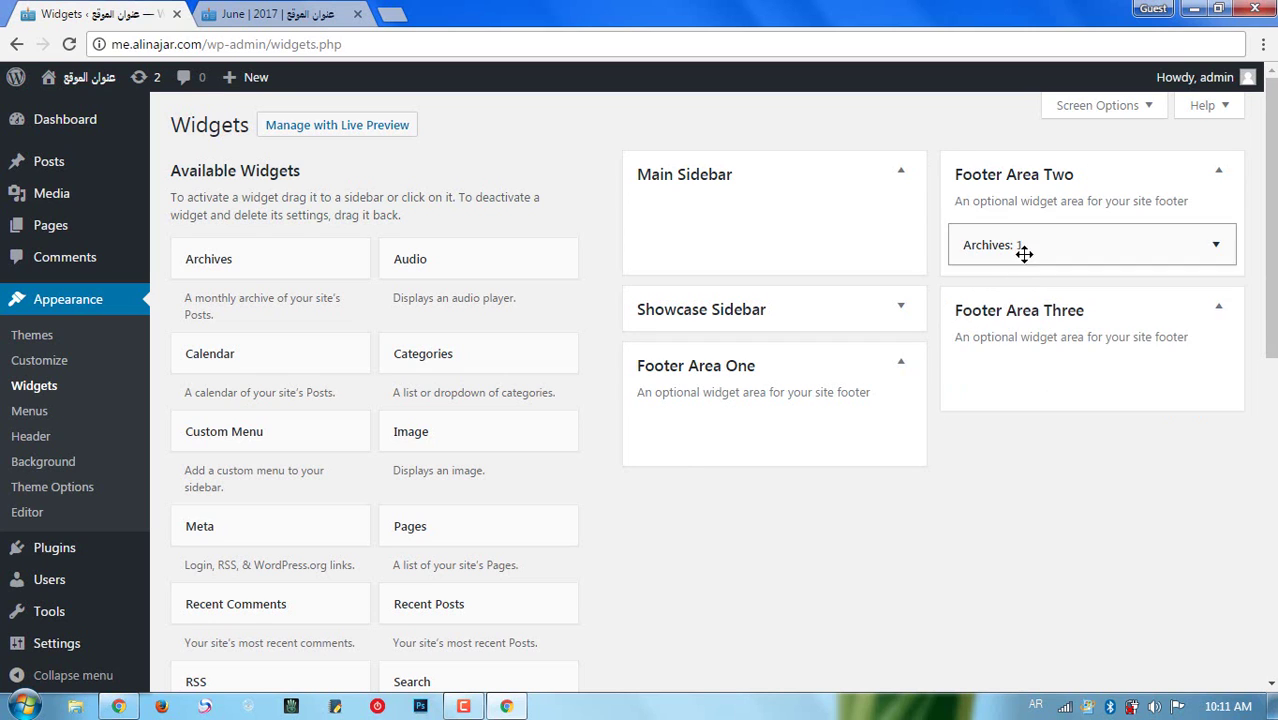
pyautogui.click(1021, 251)
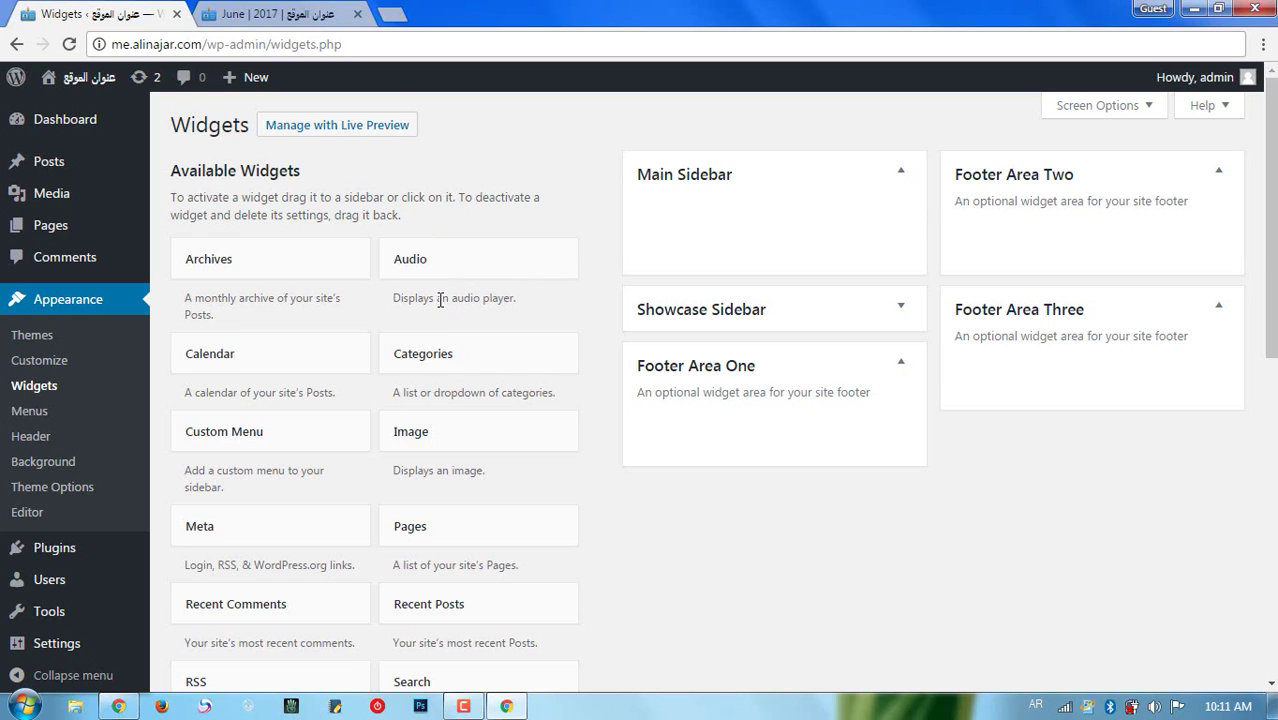
pyautogui.moveTo(422, 302); pyautogui.dragTo(462, 302)
pyautogui.click(478, 302)
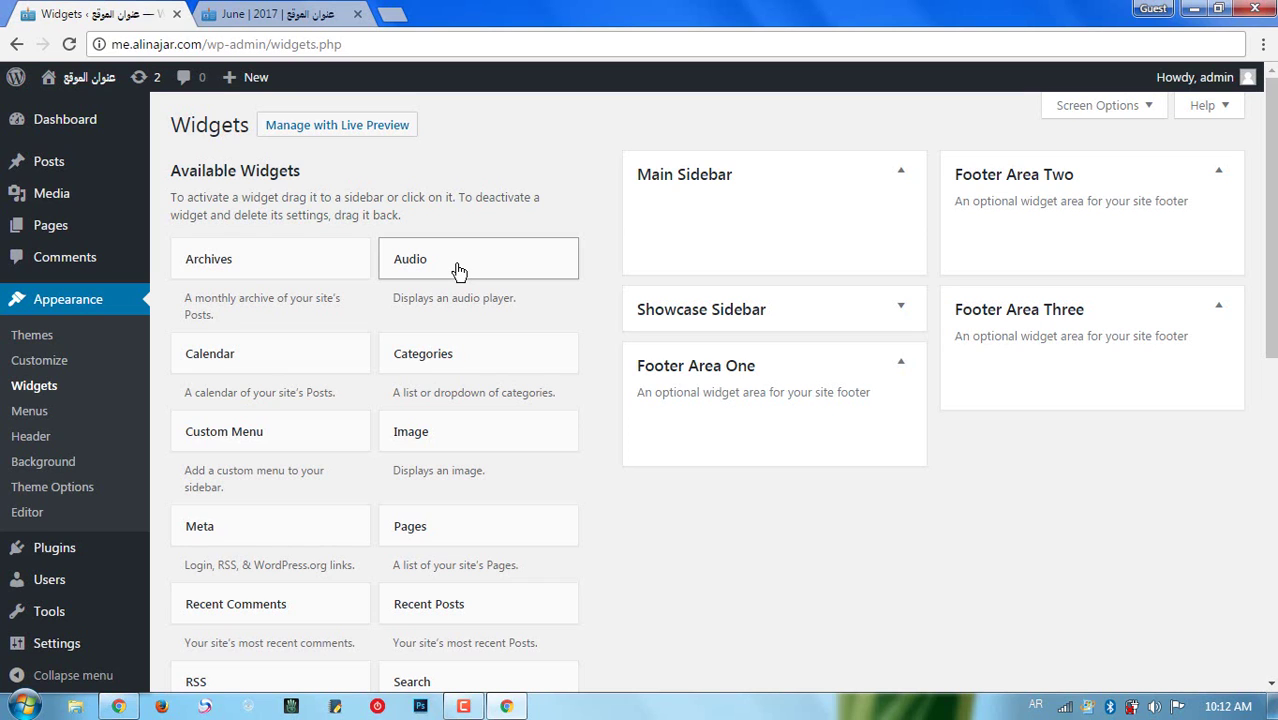
# - Add an Audio widget titled صوت to the Main Sidebar with 22.mp3 from the media library, and save it
pyautogui.moveTo(451, 265); pyautogui.dragTo(725, 237)
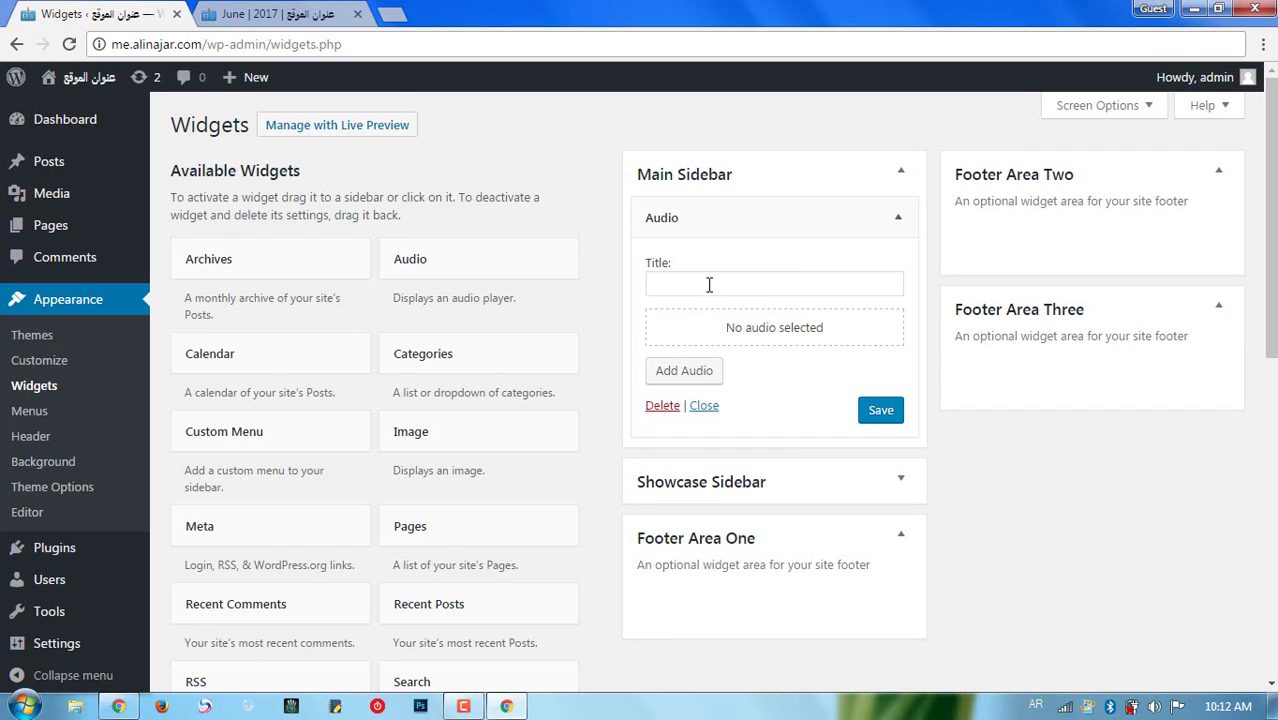
pyautogui.click(709, 285)
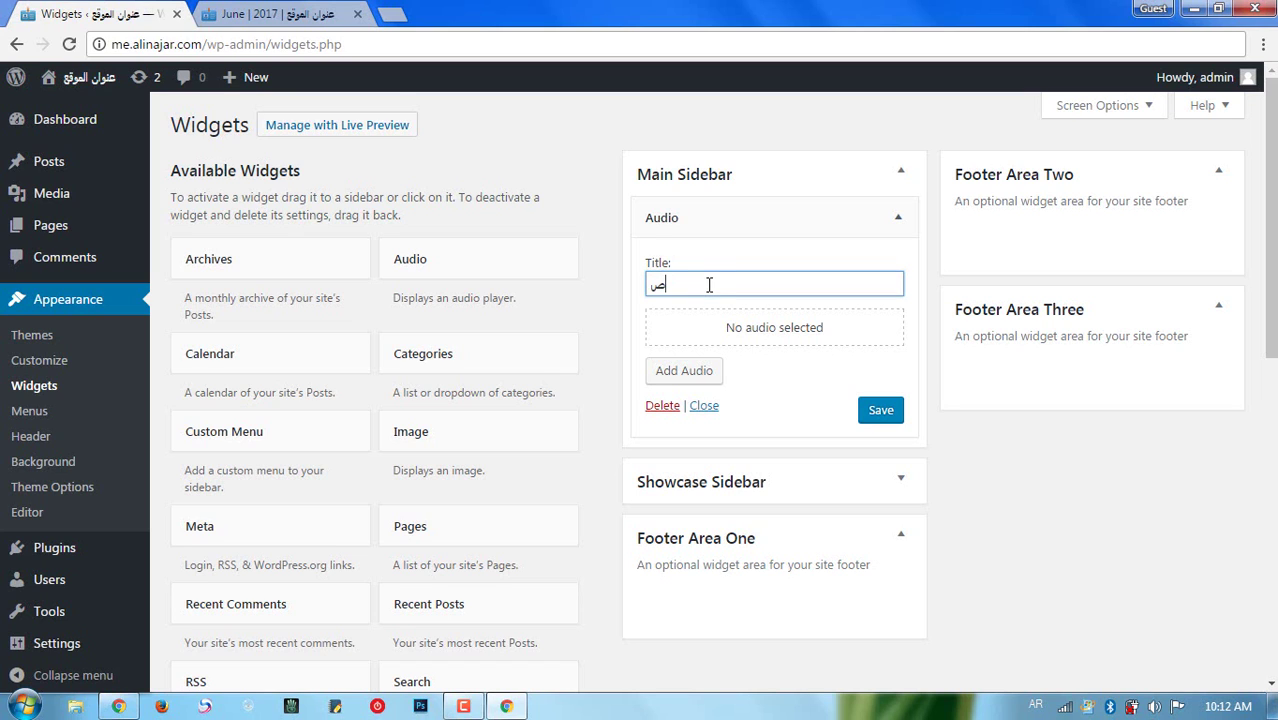
pyautogui.click(685, 371)
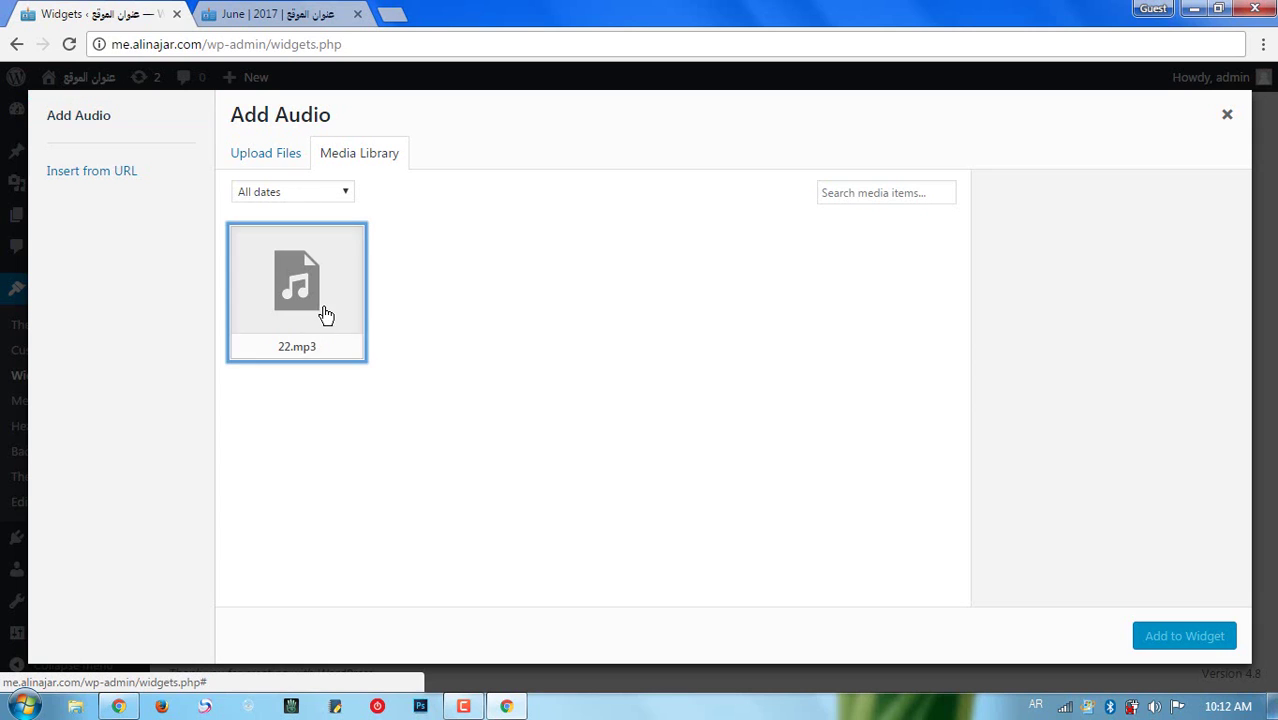
pyautogui.click(325, 315)
pyautogui.click(1170, 640)
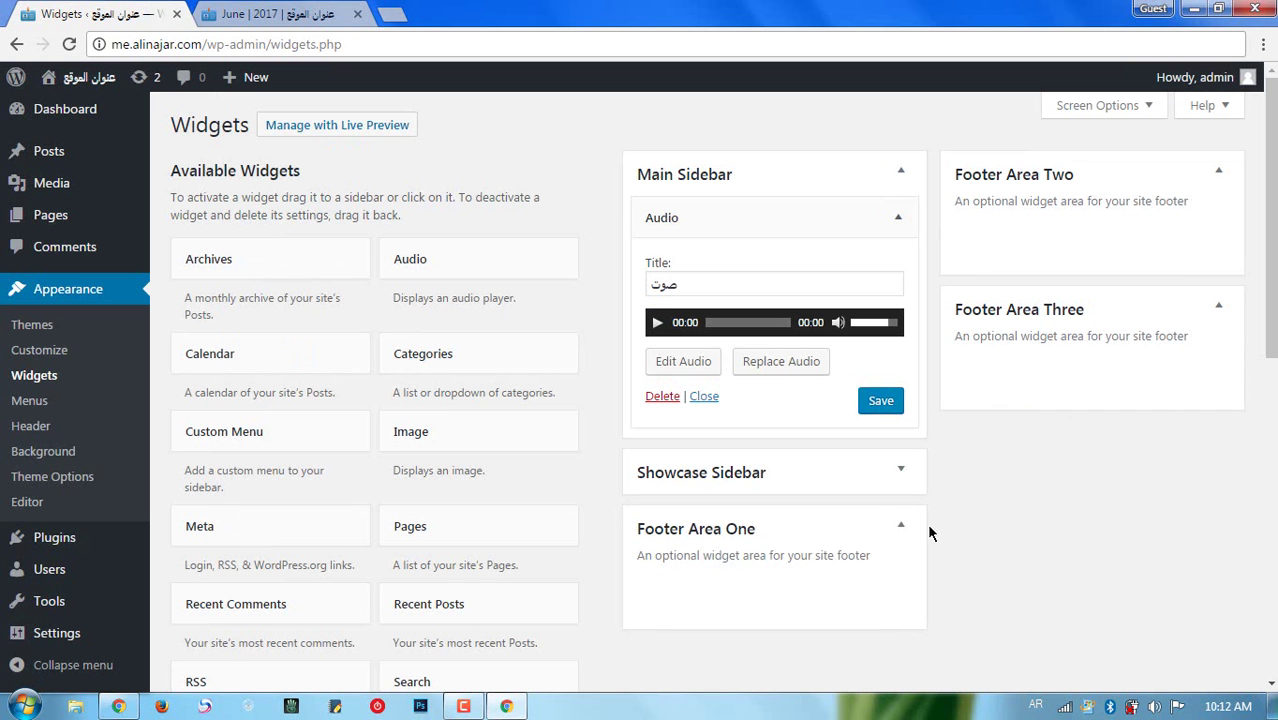
pyautogui.click(870, 403)
# - Reload the site page and locate the audio widget in the sidebar
pyautogui.click(292, 16)
pyautogui.rightClick(47, 191)
pyautogui.click(91, 258)
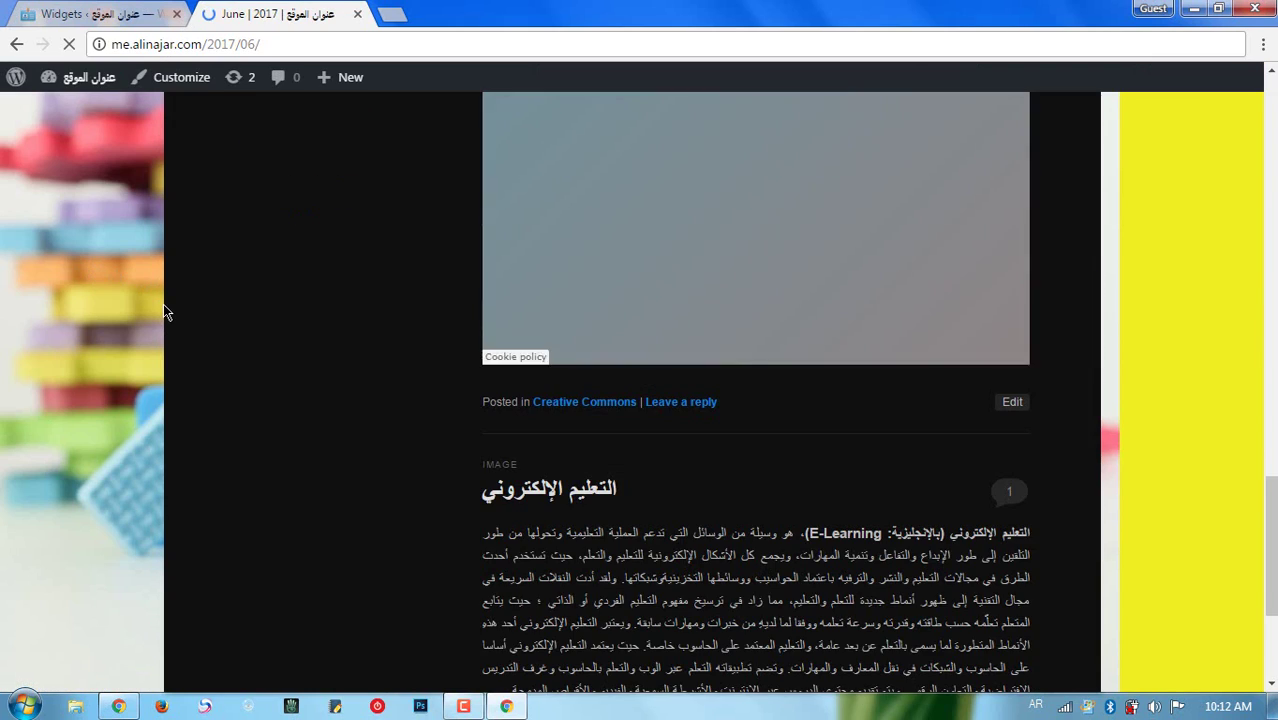
pyautogui.scroll(-8, 371, 408)
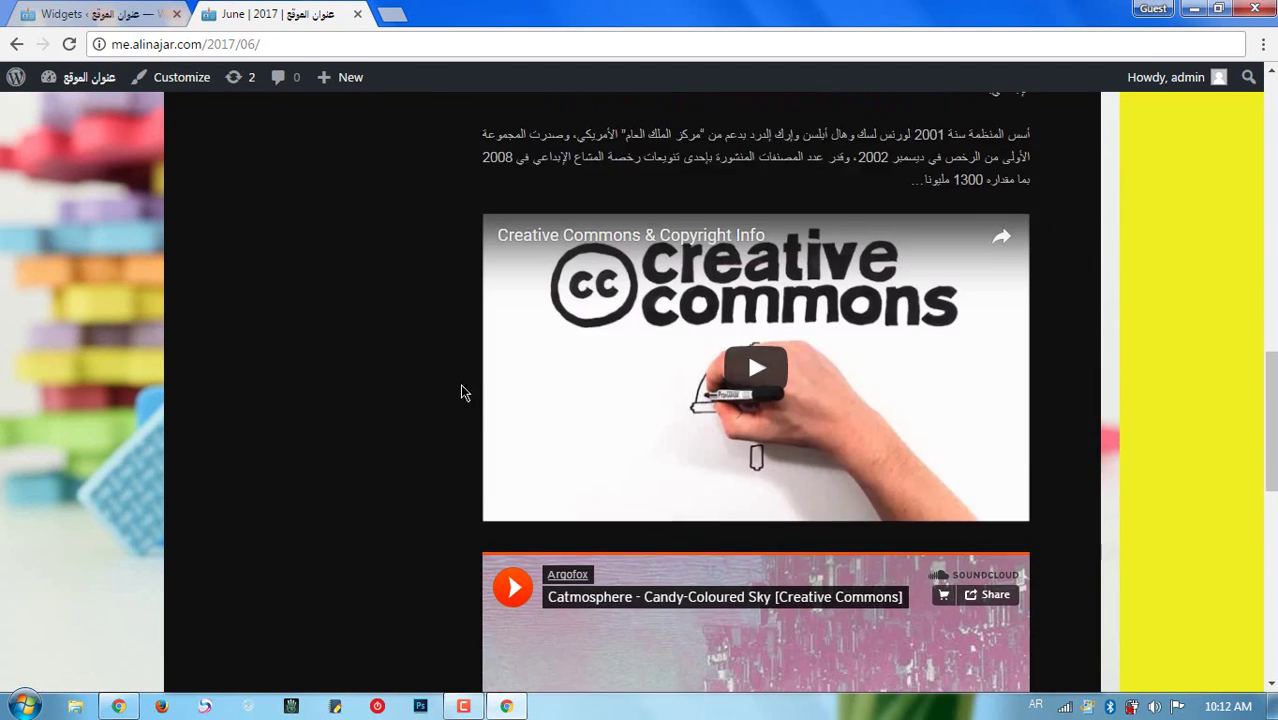
pyautogui.scroll(-2, 733, 522)
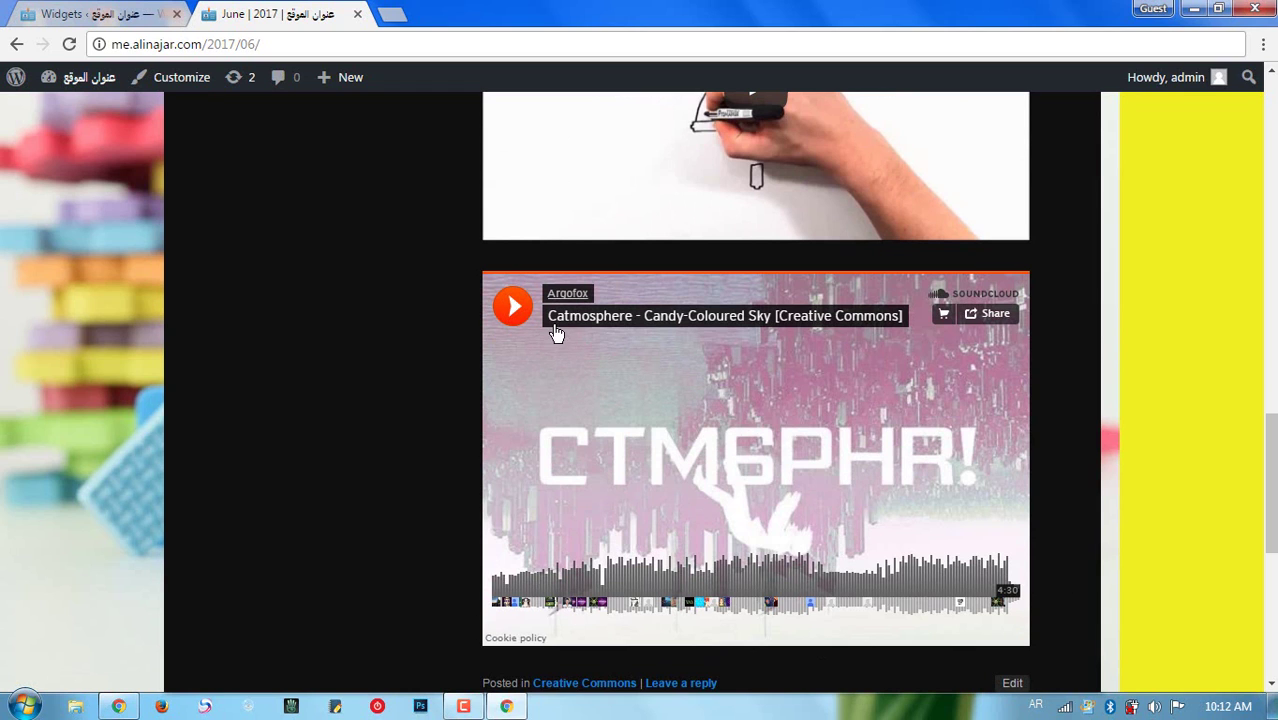
pyautogui.scroll(15, 660, 390)
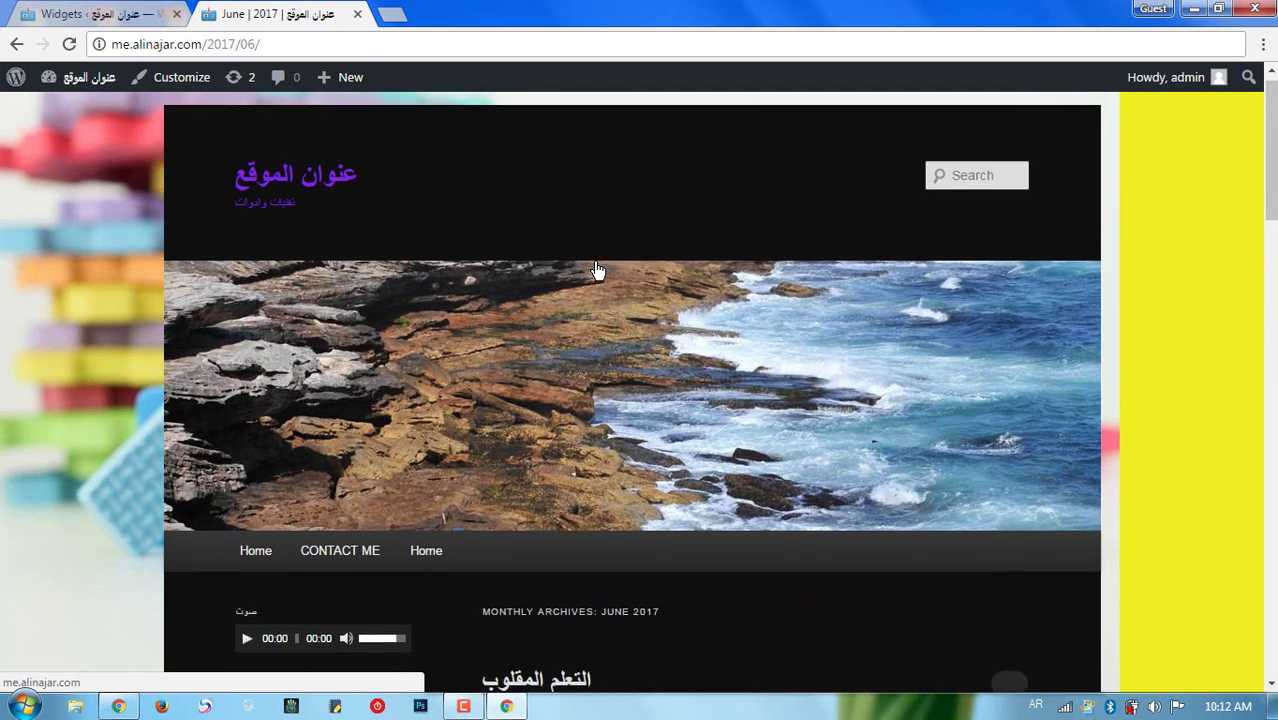
pyautogui.scroll(-4, 560, 300)
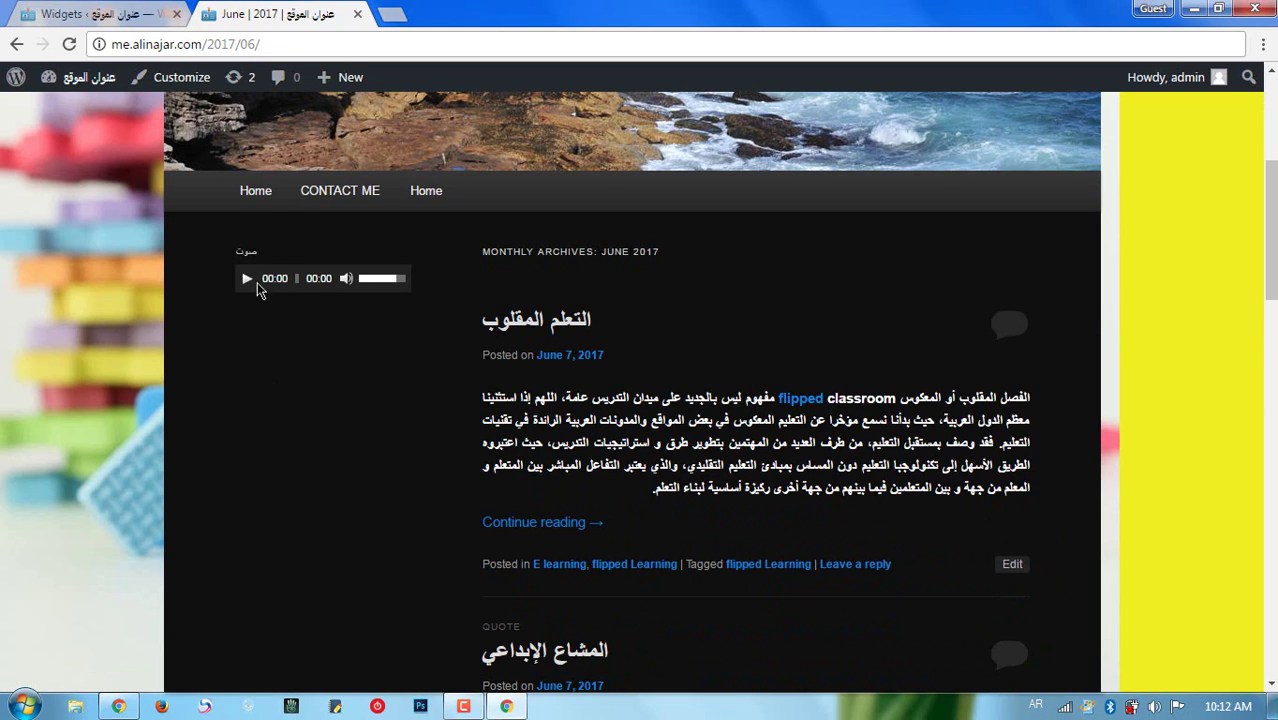
# - Test the sidebar audio player by playing the track, toggling mute and seeking along the timeline
pyautogui.click(247, 282)
pyautogui.click(346, 281)
pyautogui.click(346, 281)
pyautogui.moveTo(306, 280); pyautogui.dragTo(329, 285)
pyautogui.click(300, 284)
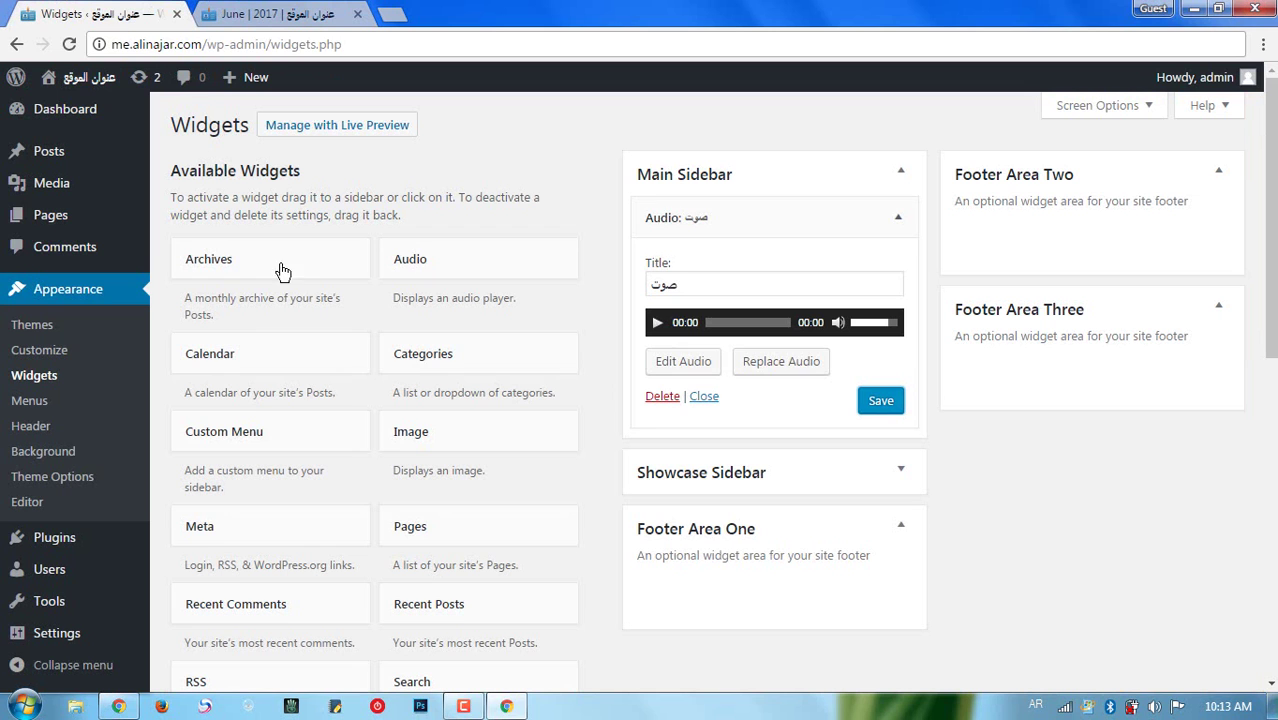
# - Return to the widget settings and delete the Audio widget from the Main Sidebar
pyautogui.click(131, 22)
pyautogui.click(662, 398)
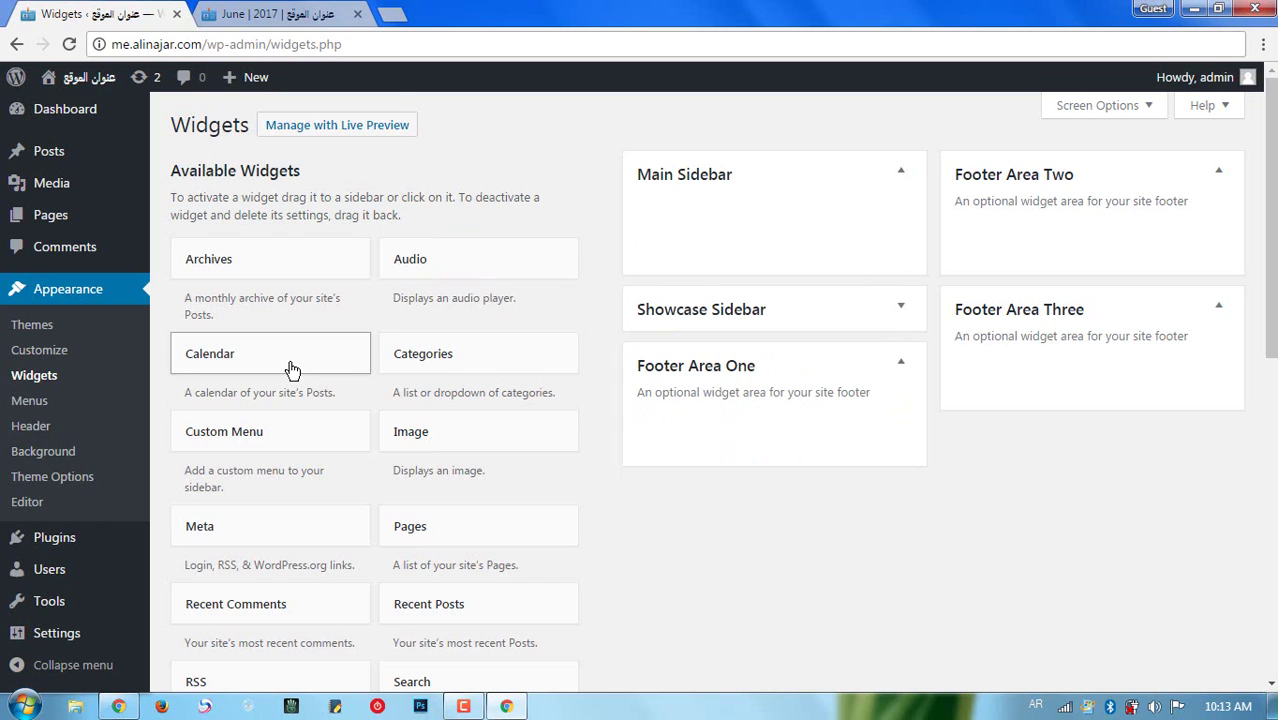
# - Add a Calendar widget titled تقويم to the Main Sidebar and save it
pyautogui.moveTo(291, 363); pyautogui.dragTo(747, 228)
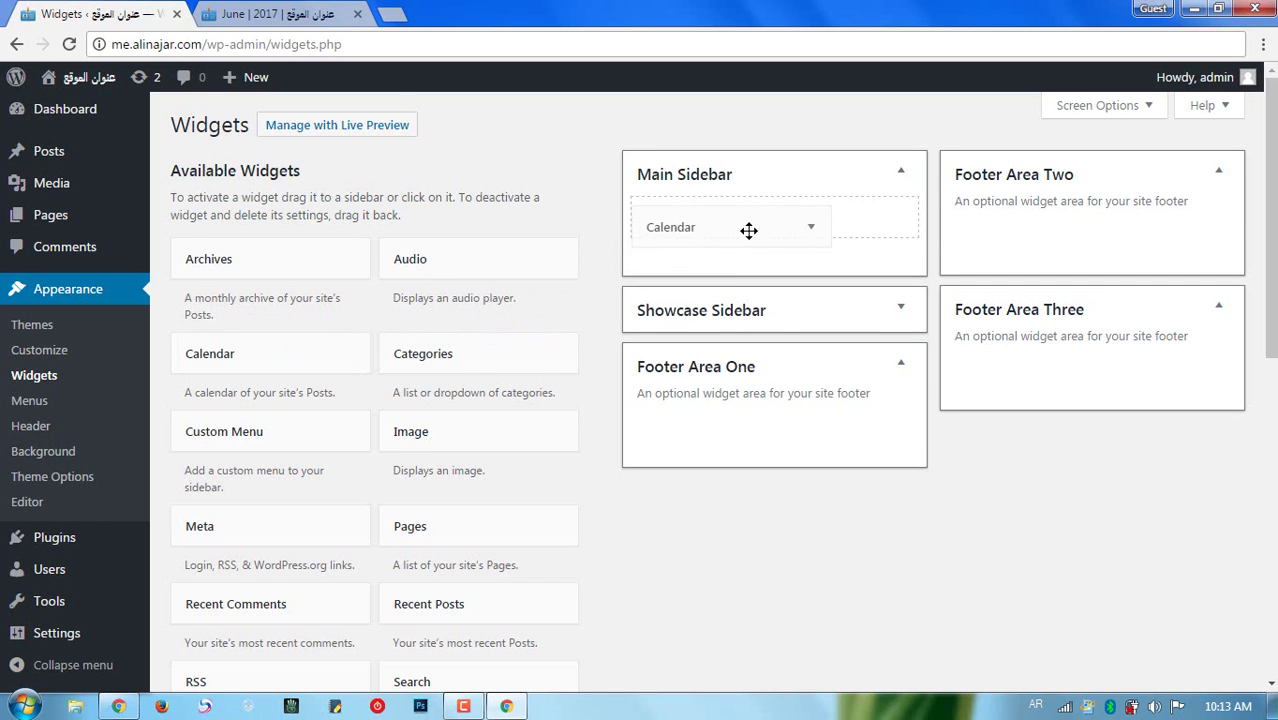
pyautogui.click(692, 287)
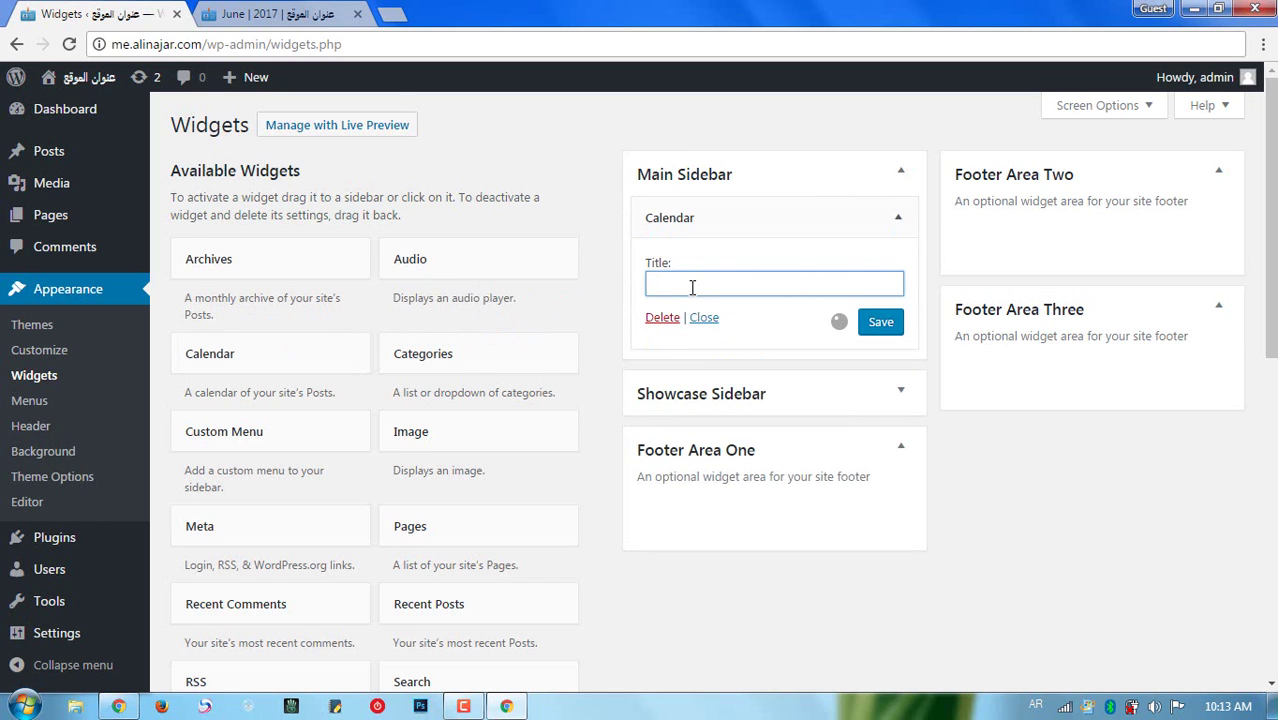
pyautogui.write('تقويم')
pyautogui.click(885, 322)
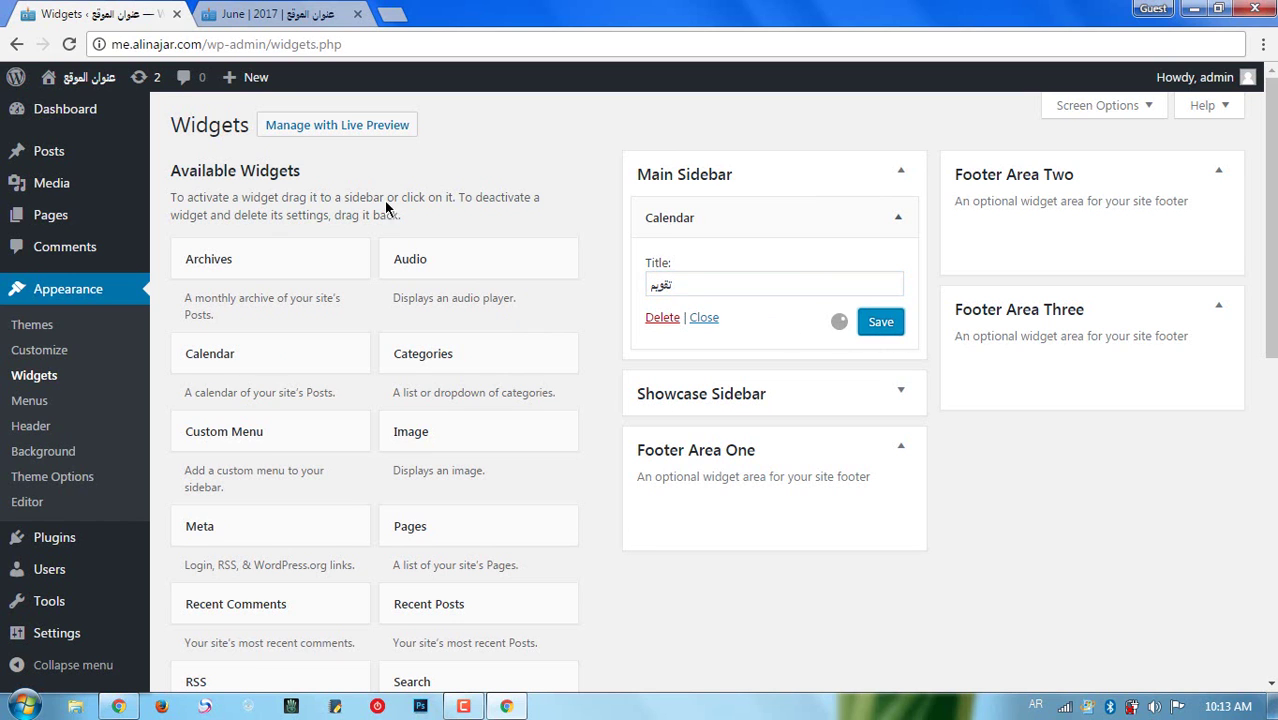
# - Reload the site page, open the June 4 posts from the sidebar calendar and look through the daily archive
pyautogui.click(298, 12)
pyautogui.rightClick(88, 242)
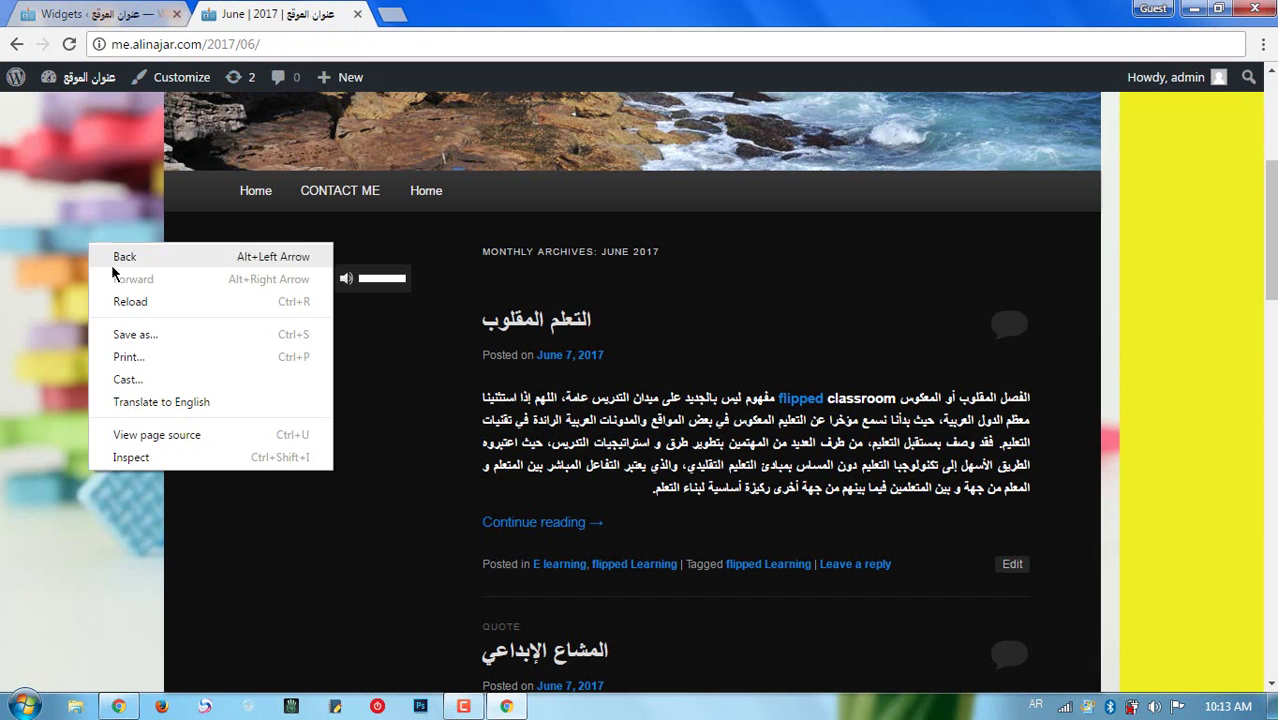
pyautogui.click(96, 294)
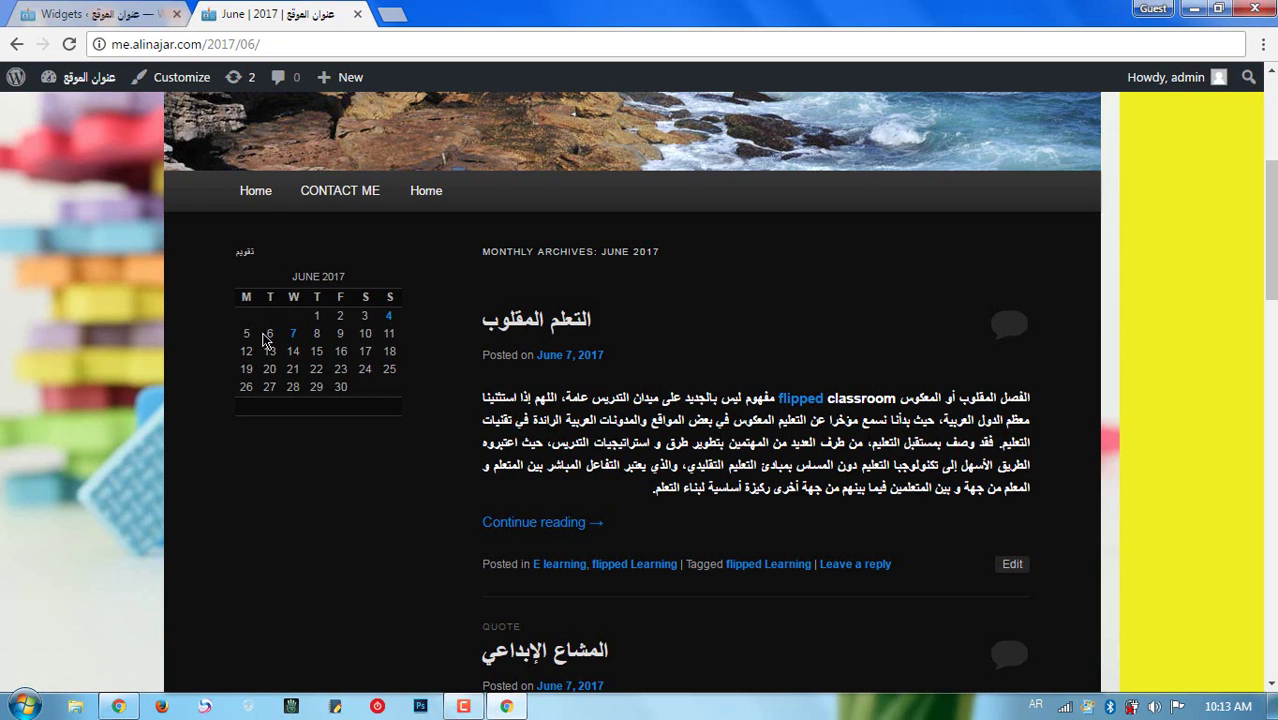
pyautogui.click(389, 322)
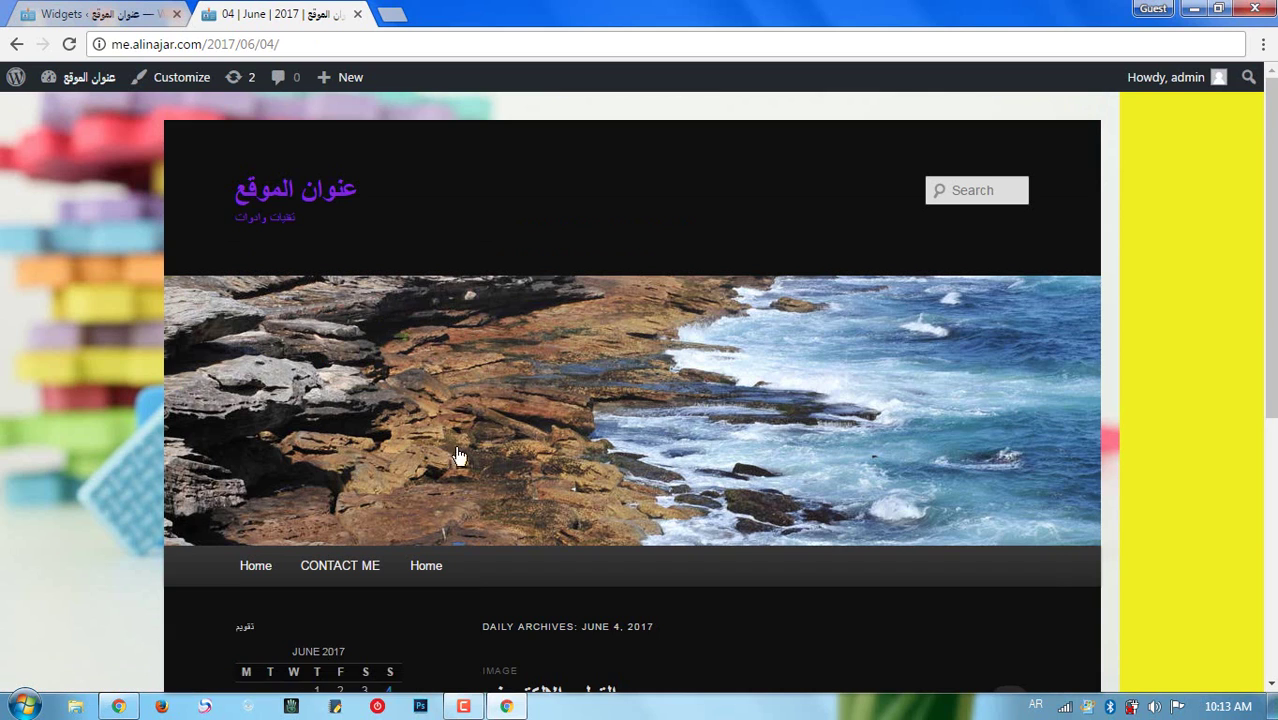
pyautogui.scroll(-5, 490, 550)
pyautogui.scroll(3, 522, 640)
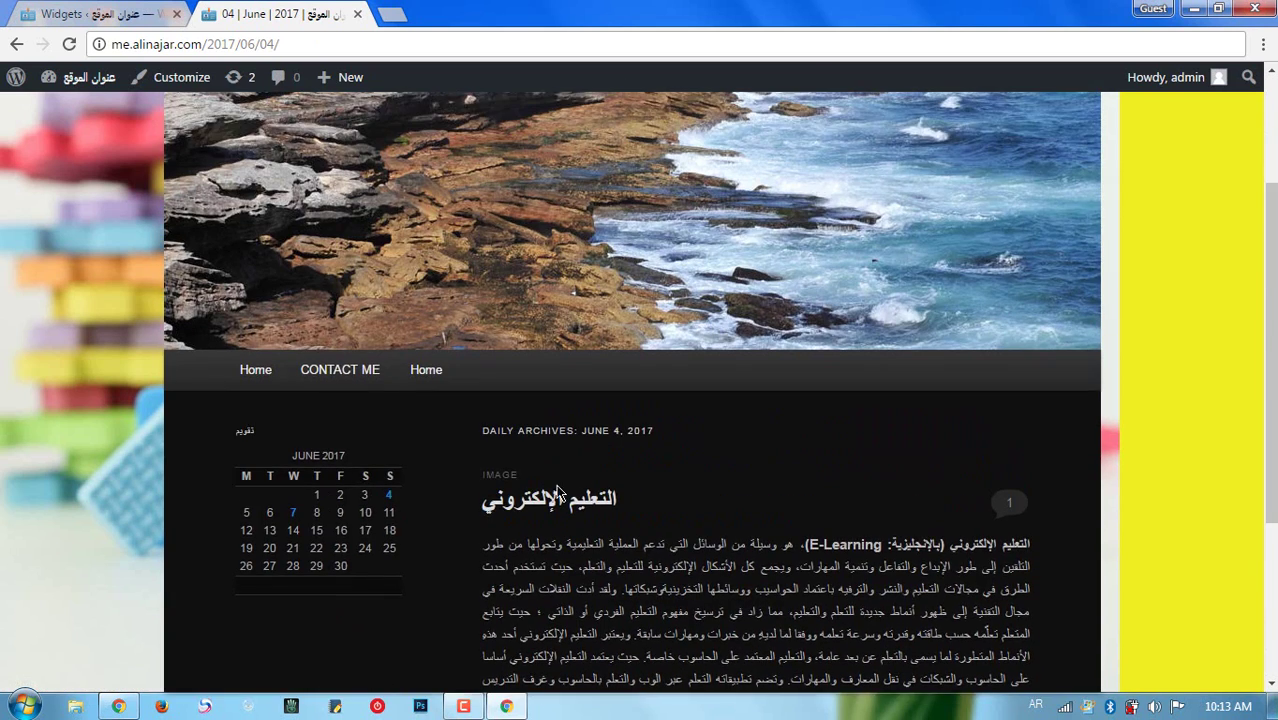
pyautogui.scroll(-2, 558, 492)
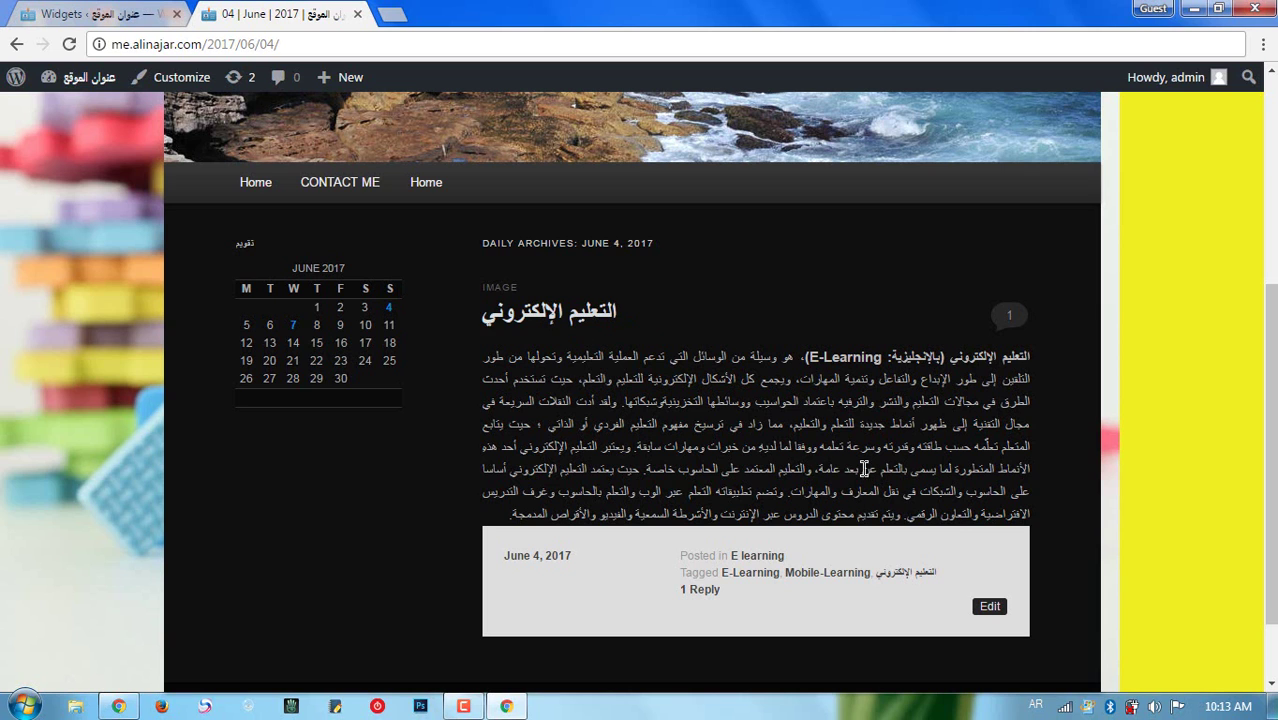
# - Return to the widget settings, add a Categories widget titled تصنيفات above the Calendar in the Main Sidebar, and save it
pyautogui.click(84, 22)
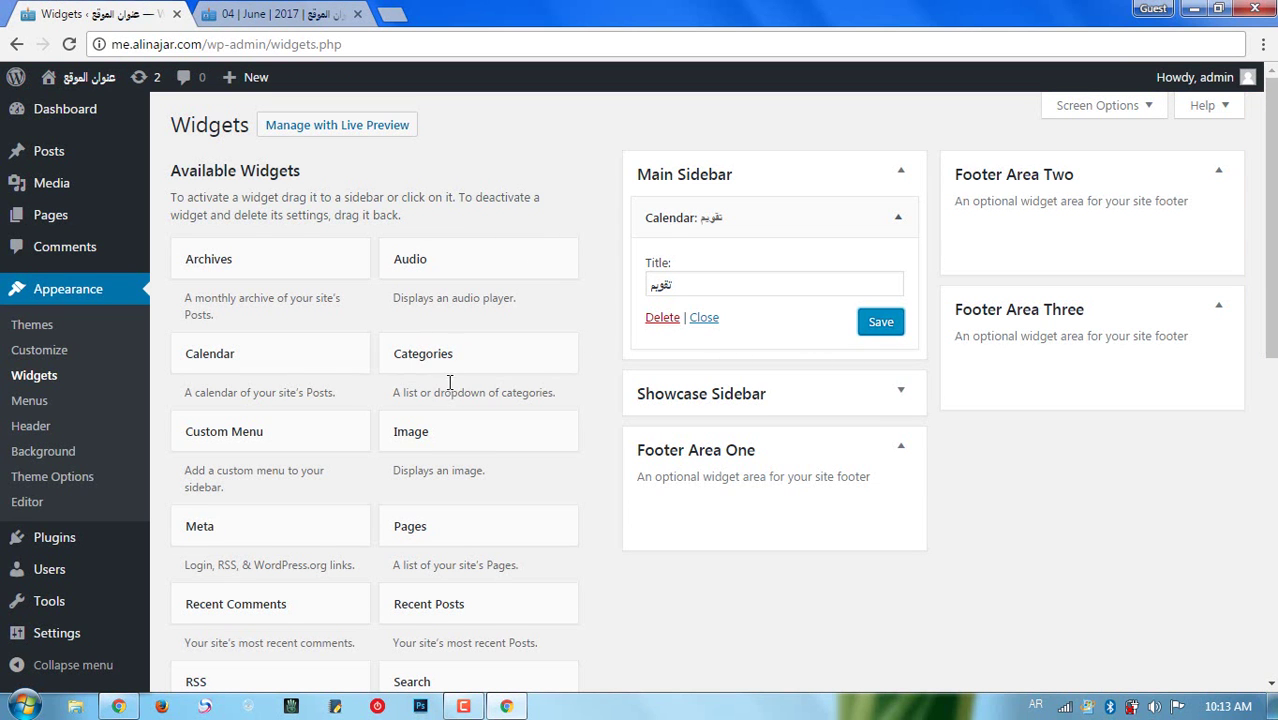
pyautogui.moveTo(470, 360); pyautogui.dragTo(753, 221)
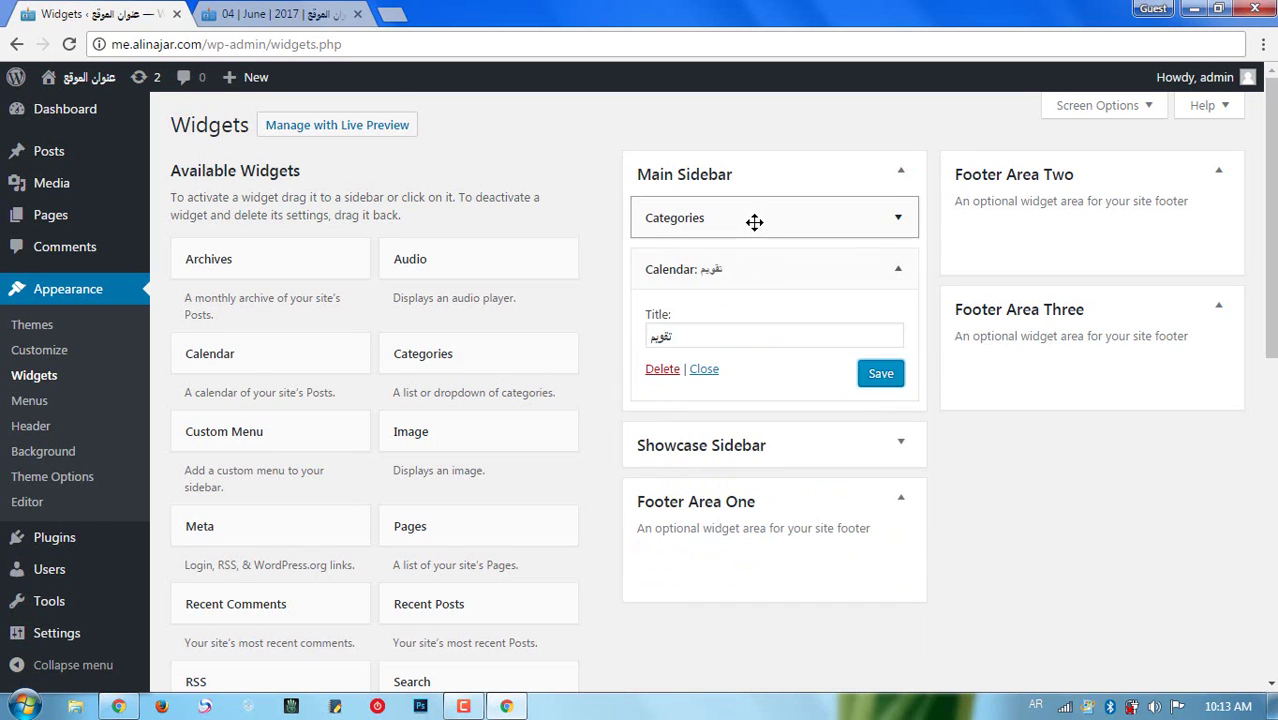
pyautogui.click(898, 220)
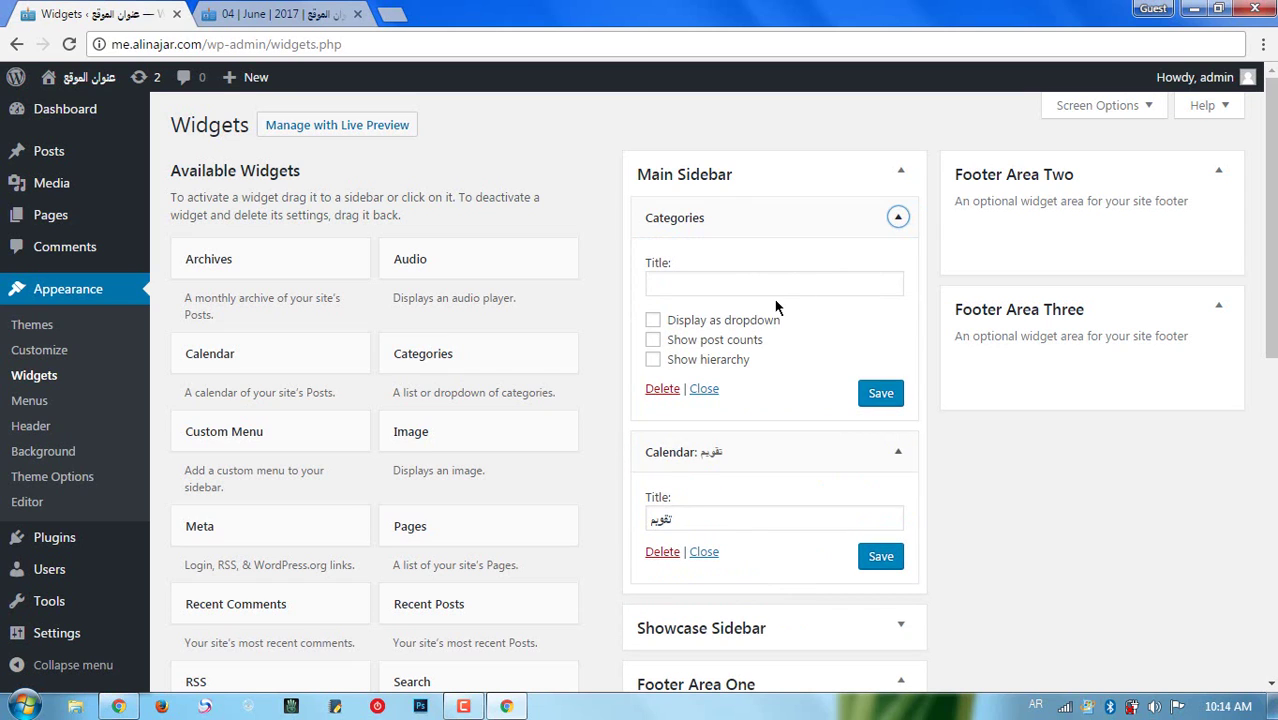
pyautogui.click(740, 282)
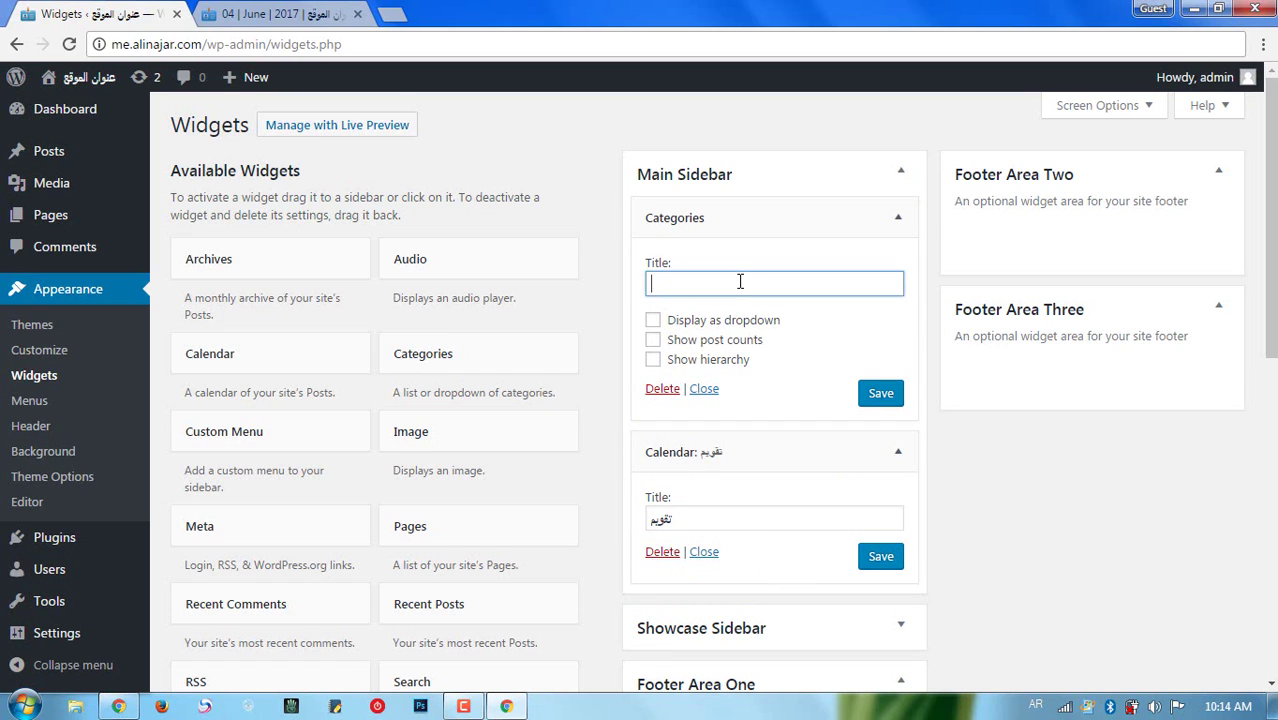
pyautogui.write('تصنيفات')
pyautogui.click(881, 394)
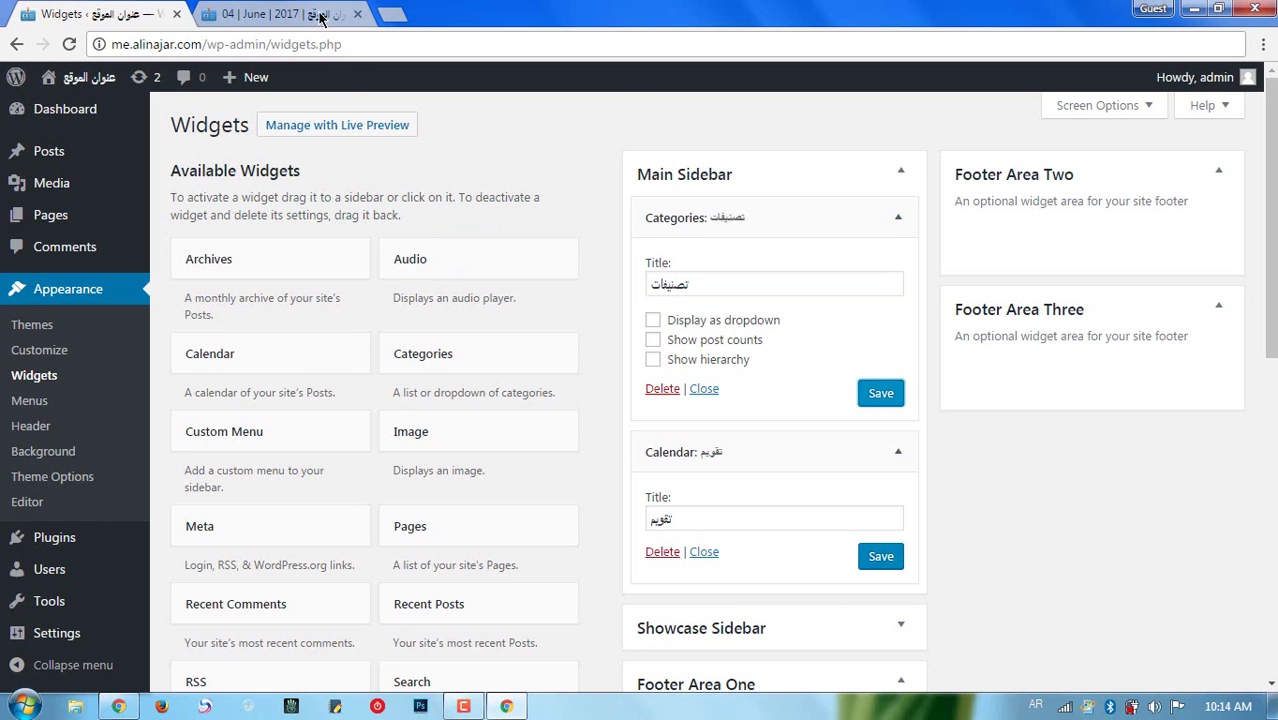
# - Reload the site page and examine the sidebar category links, pointing out where post categories are managed in the admin area
pyautogui.click(320, 16)
pyautogui.rightClick(82, 245)
pyautogui.click(106, 300)
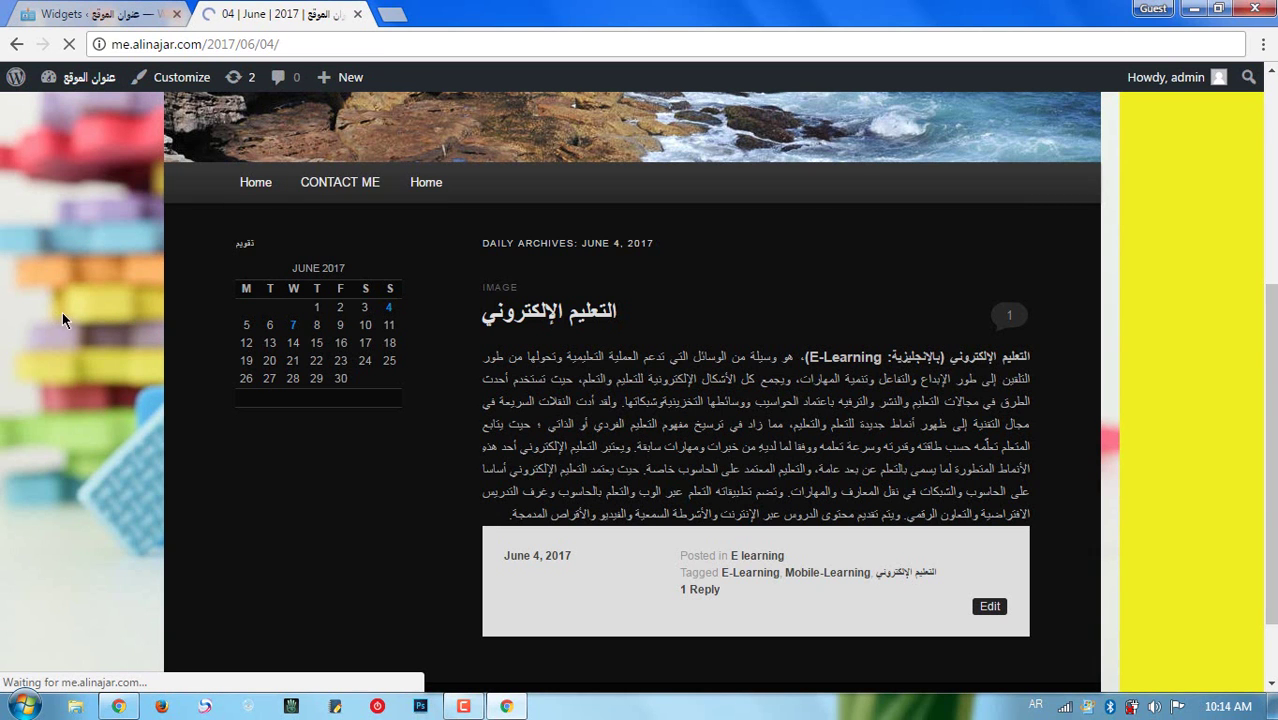
pyautogui.scroll(-2, 139, 339)
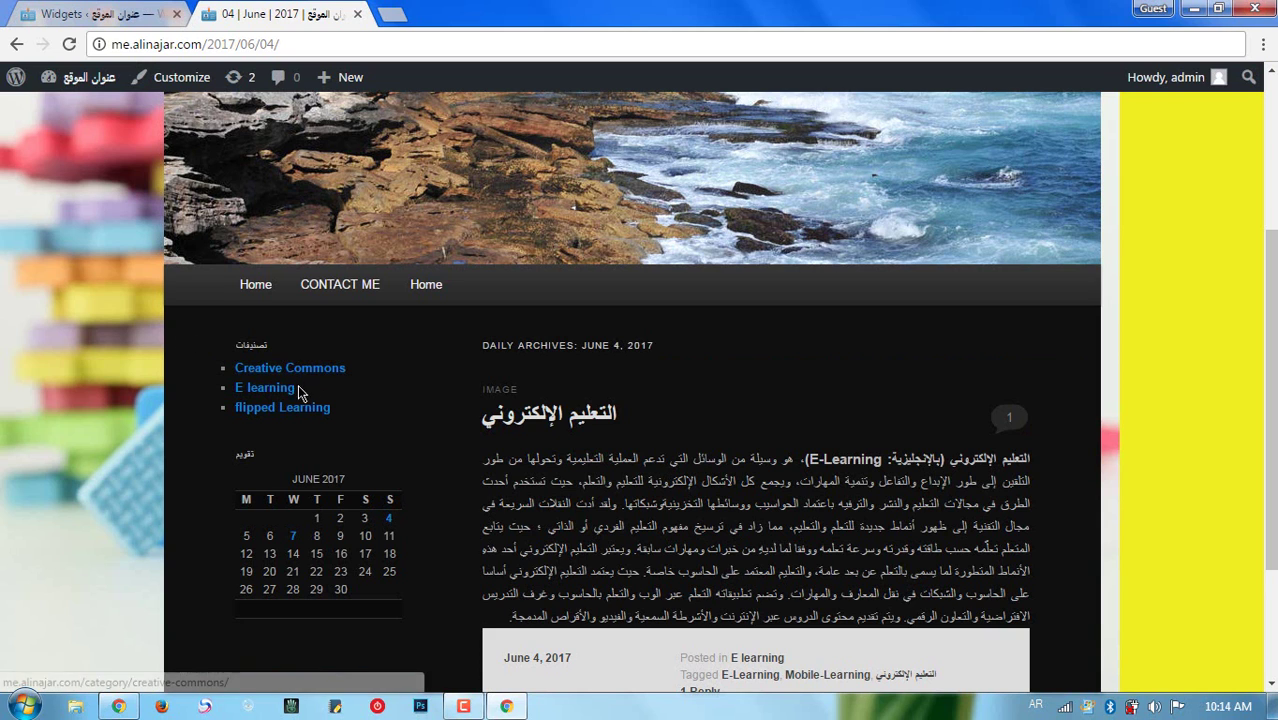
pyautogui.click(100, 14)
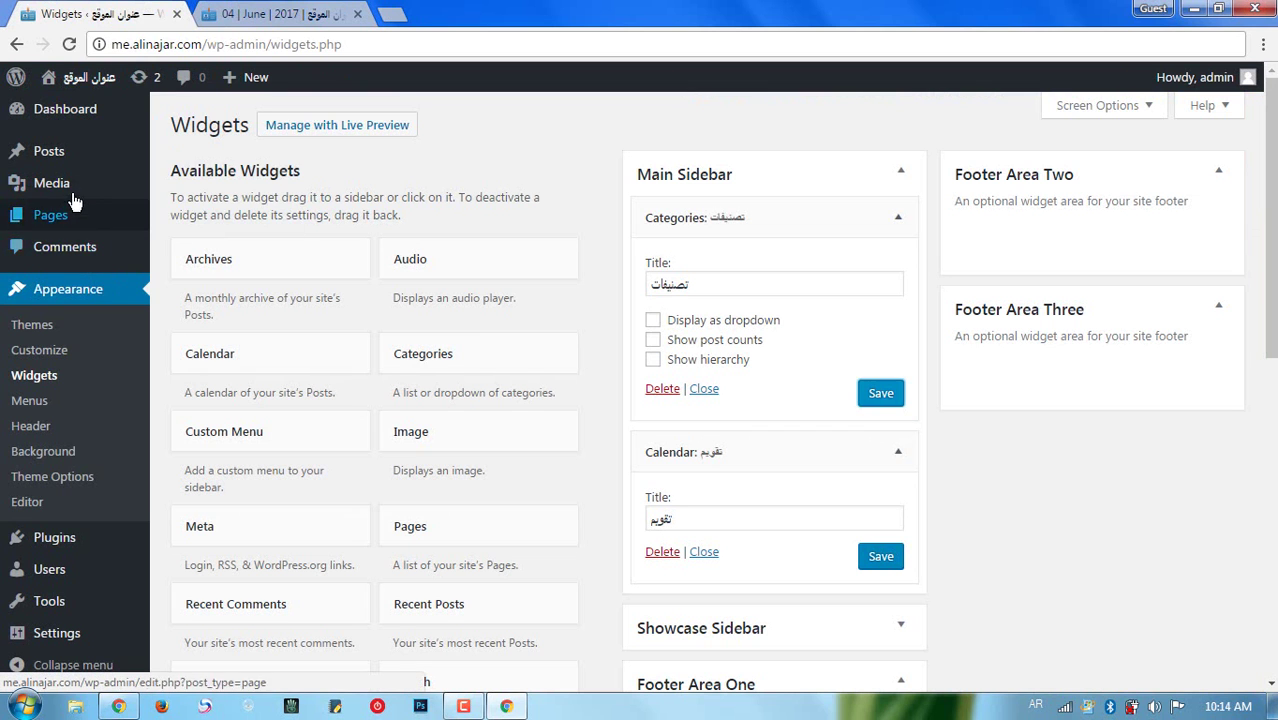
pyautogui.moveTo(79, 163)
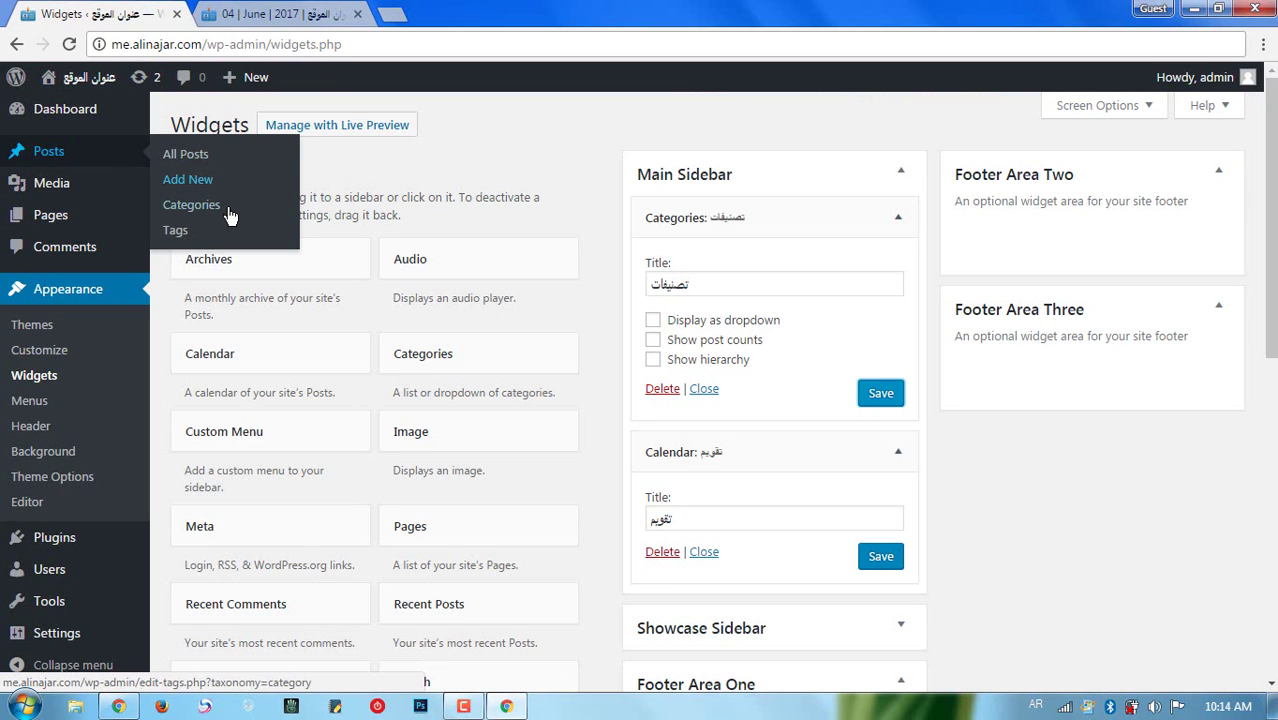
pyautogui.click(285, 14)
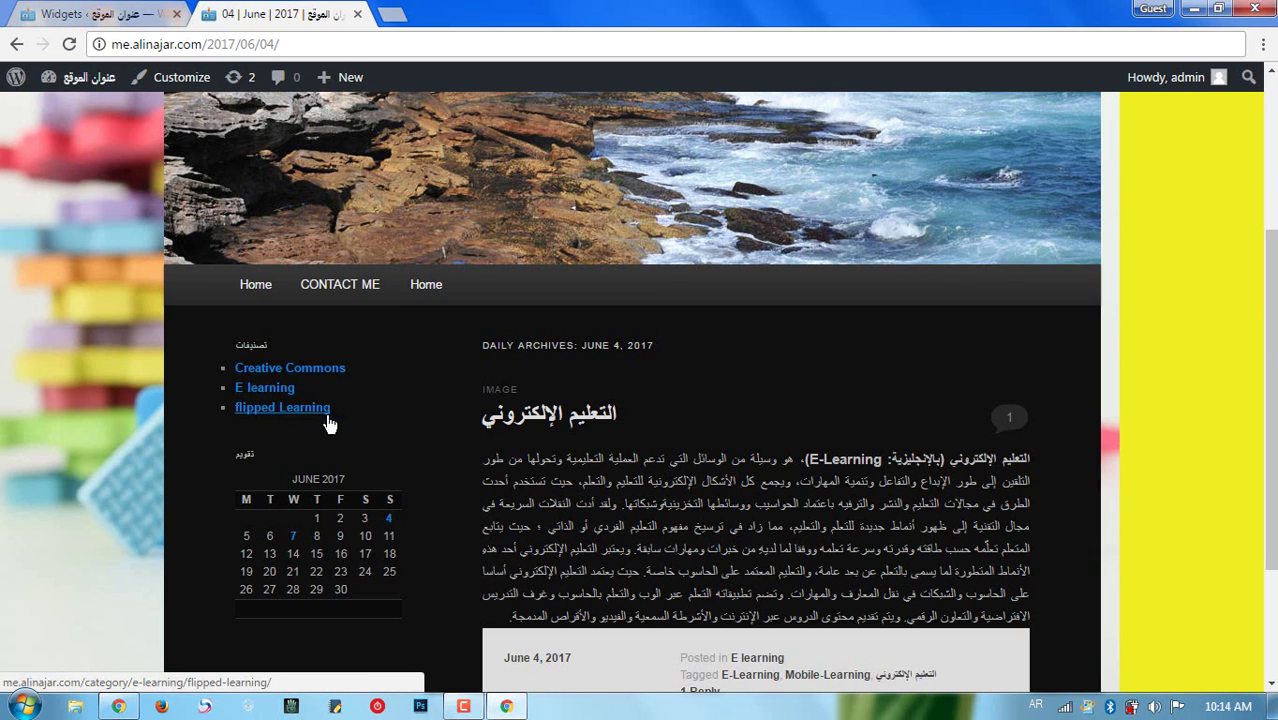
# - Return to the widget settings, enable Show hierarchy for the Categories widget and save it
pyautogui.click(142, 16)
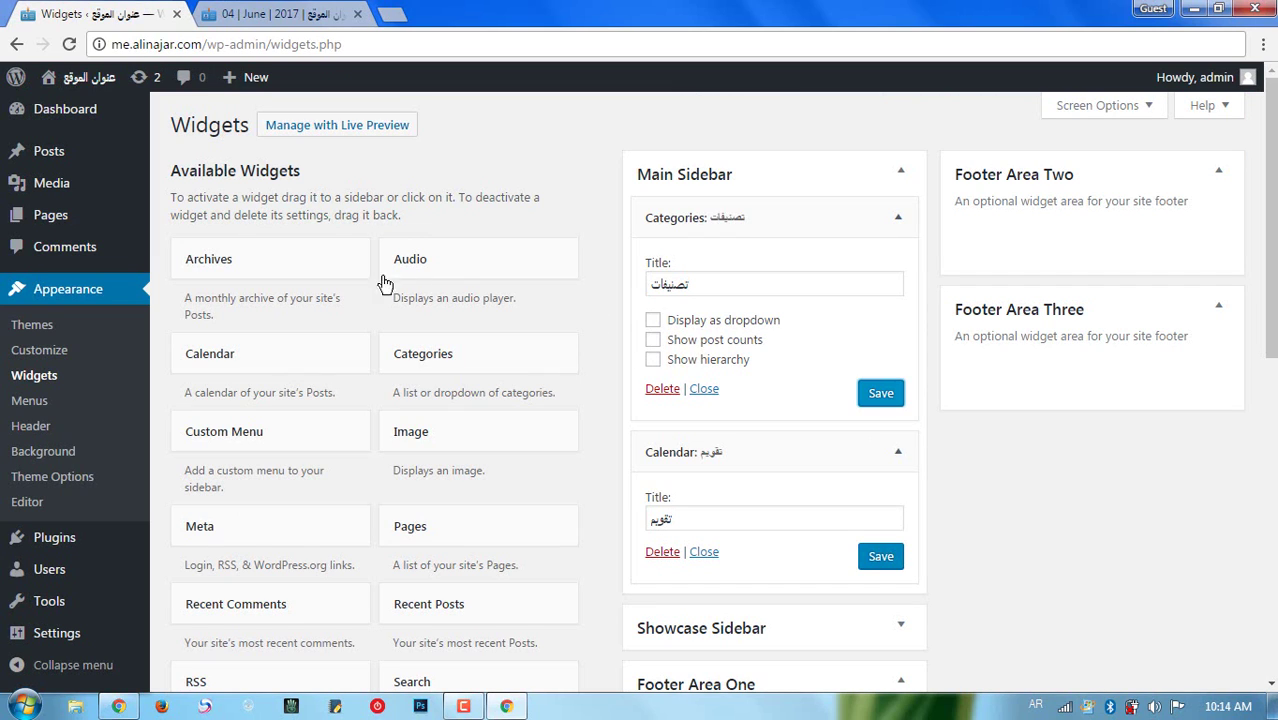
pyautogui.click(727, 370)
pyautogui.click(870, 399)
# - Reload the site page and check how the sidebar categories are nested
pyautogui.click(270, 16)
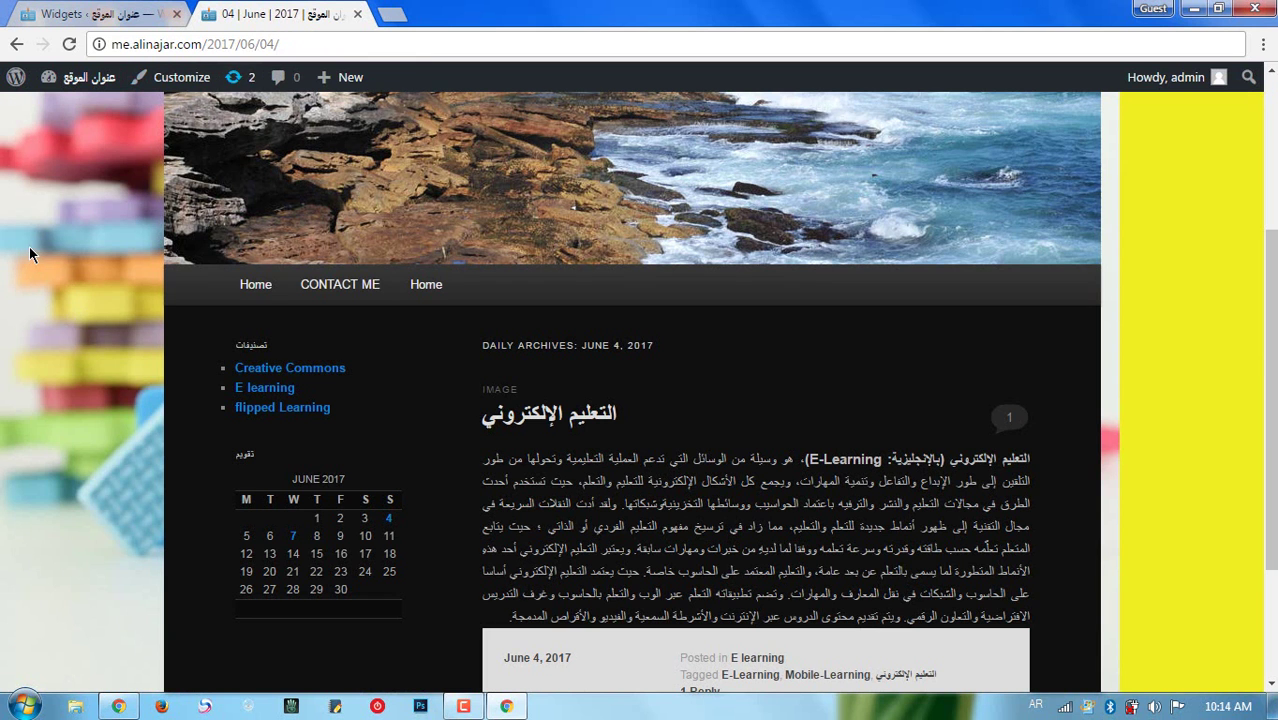
pyautogui.rightClick(30, 254)
pyautogui.click(90, 302)
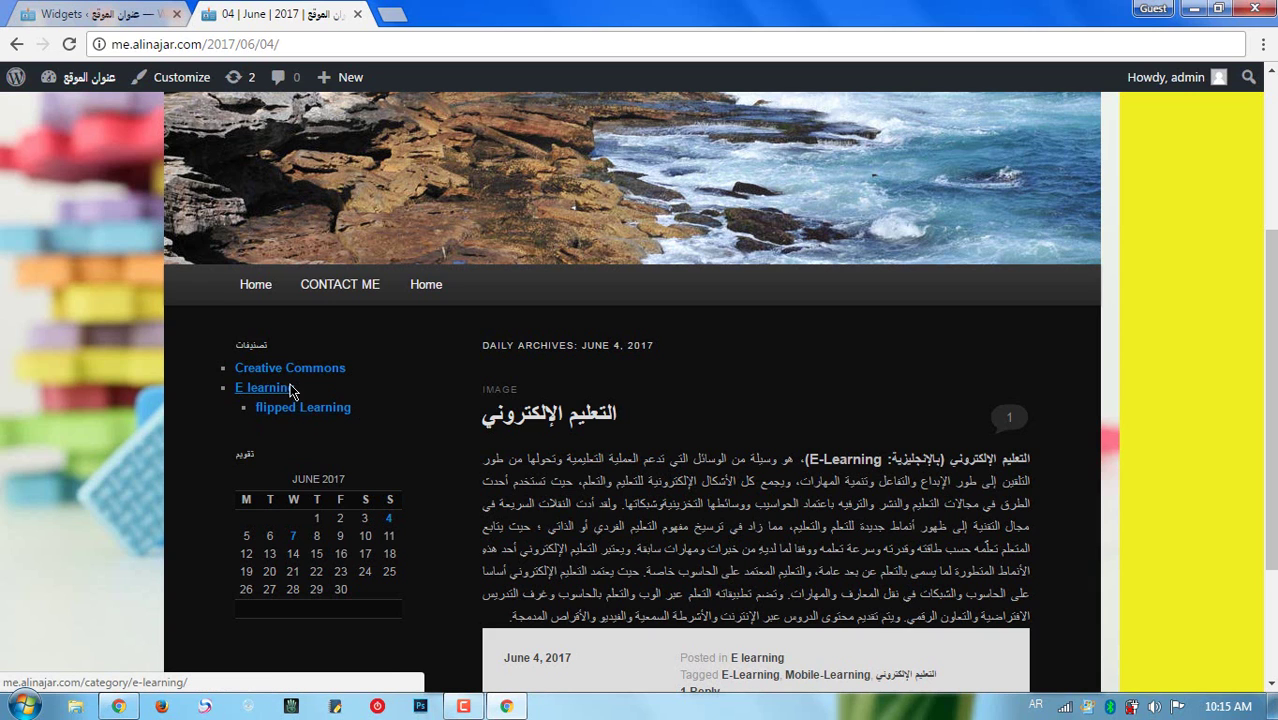
# - Open the flipped Learning category for editing from the post categories list and inspect its parent category options
pyautogui.click(95, 14)
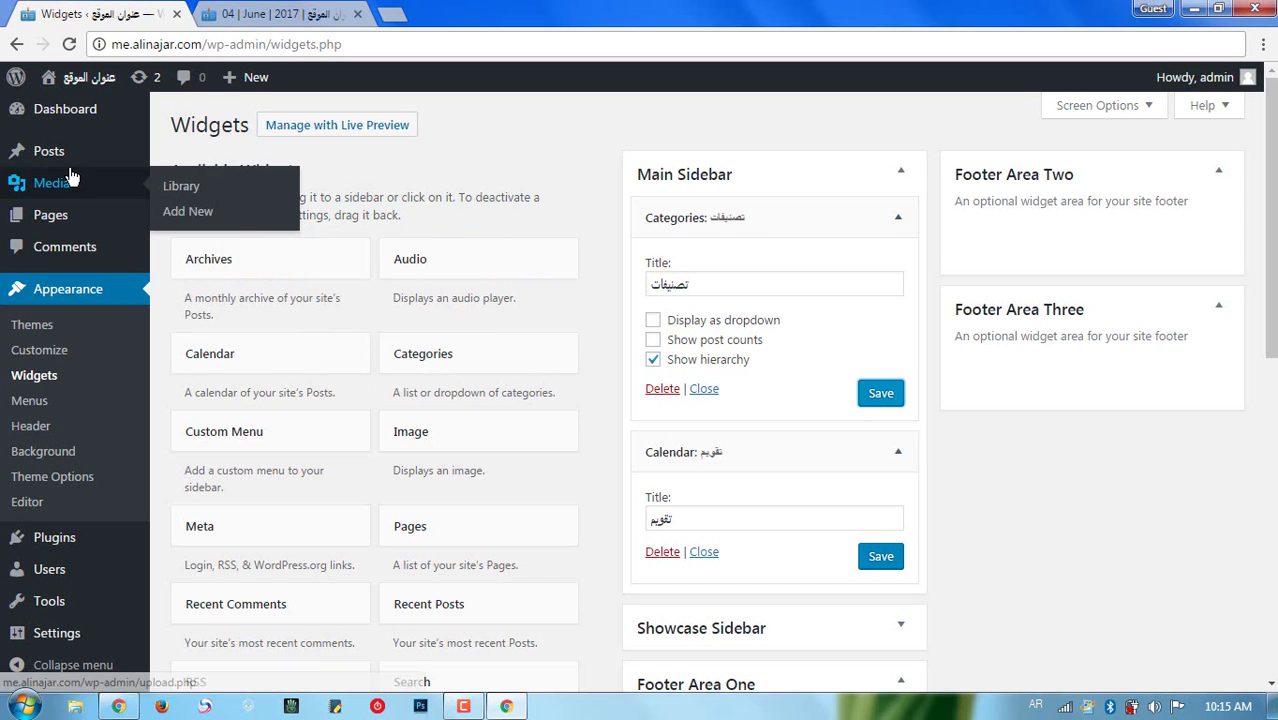
pyautogui.moveTo(66, 156)
pyautogui.click(198, 212)
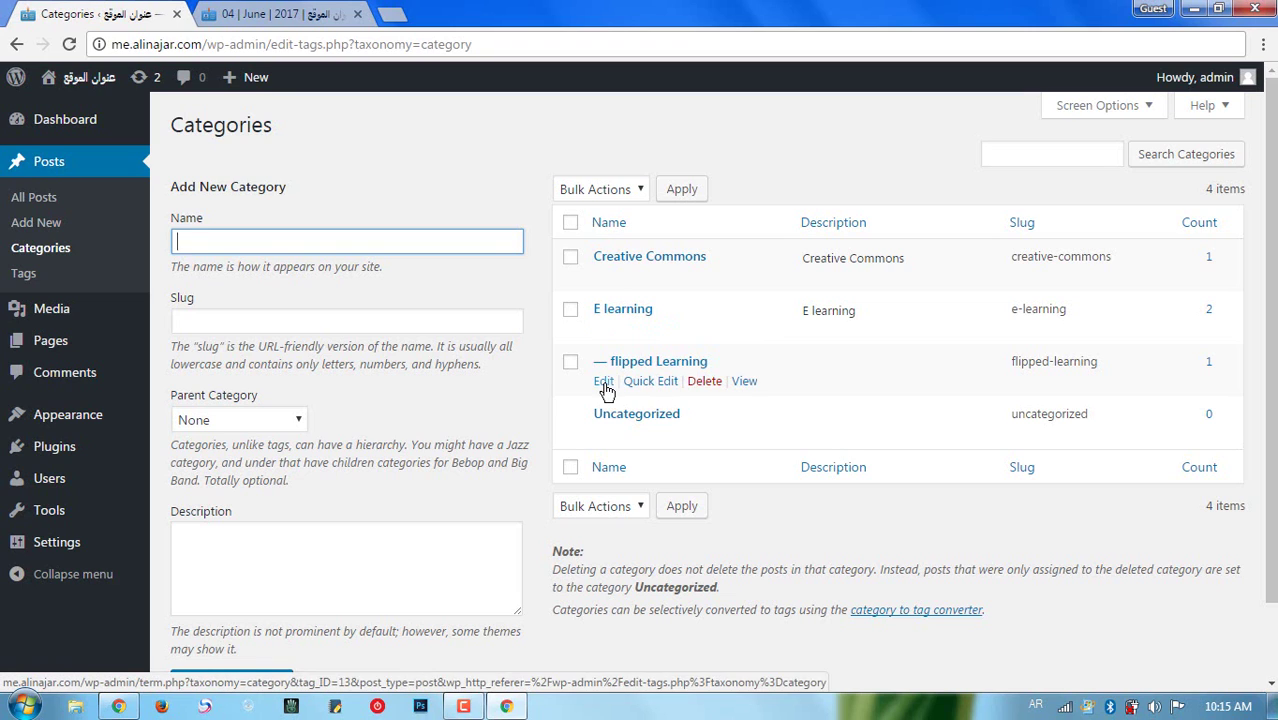
pyautogui.click(604, 384)
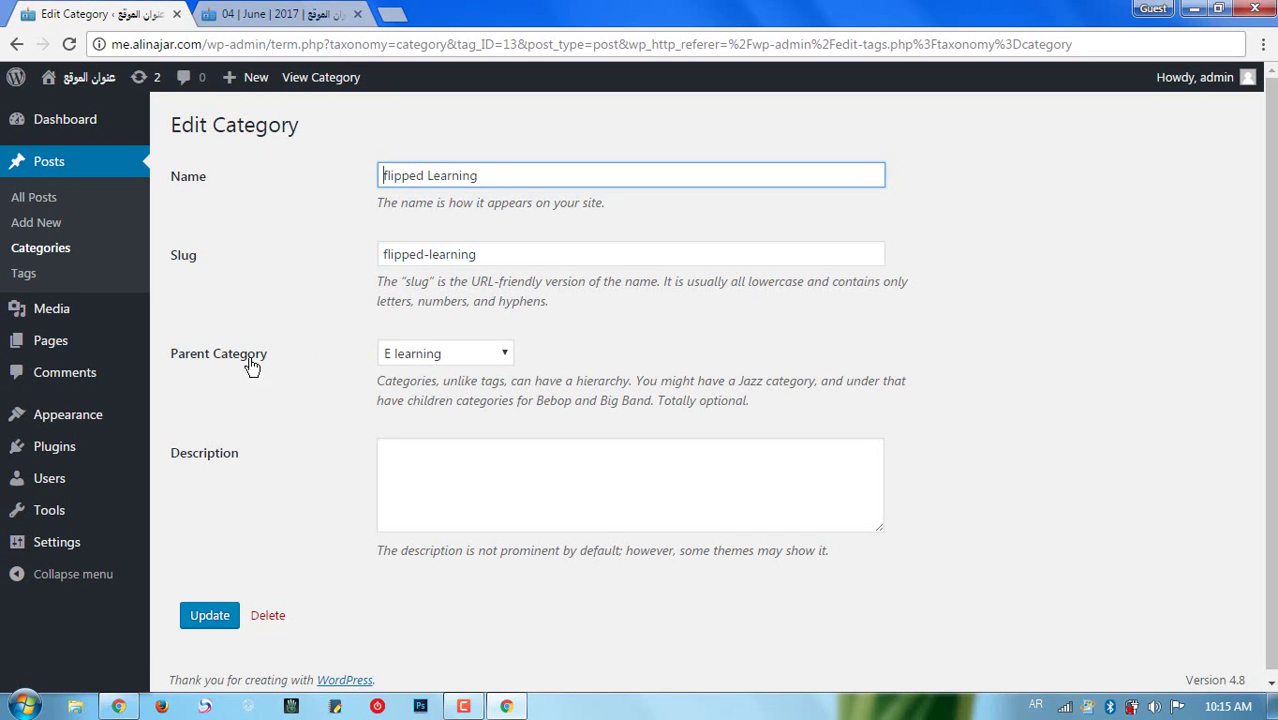
pyautogui.click(440, 355)
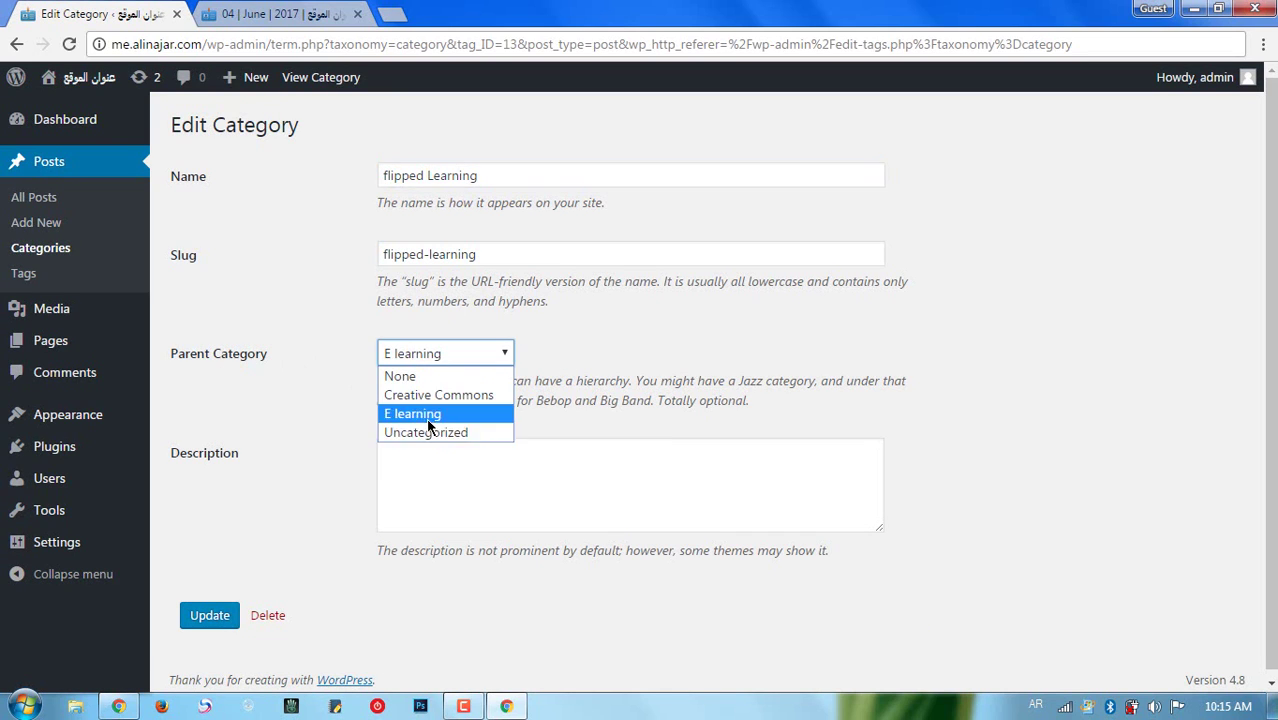
pyautogui.click(520, 356)
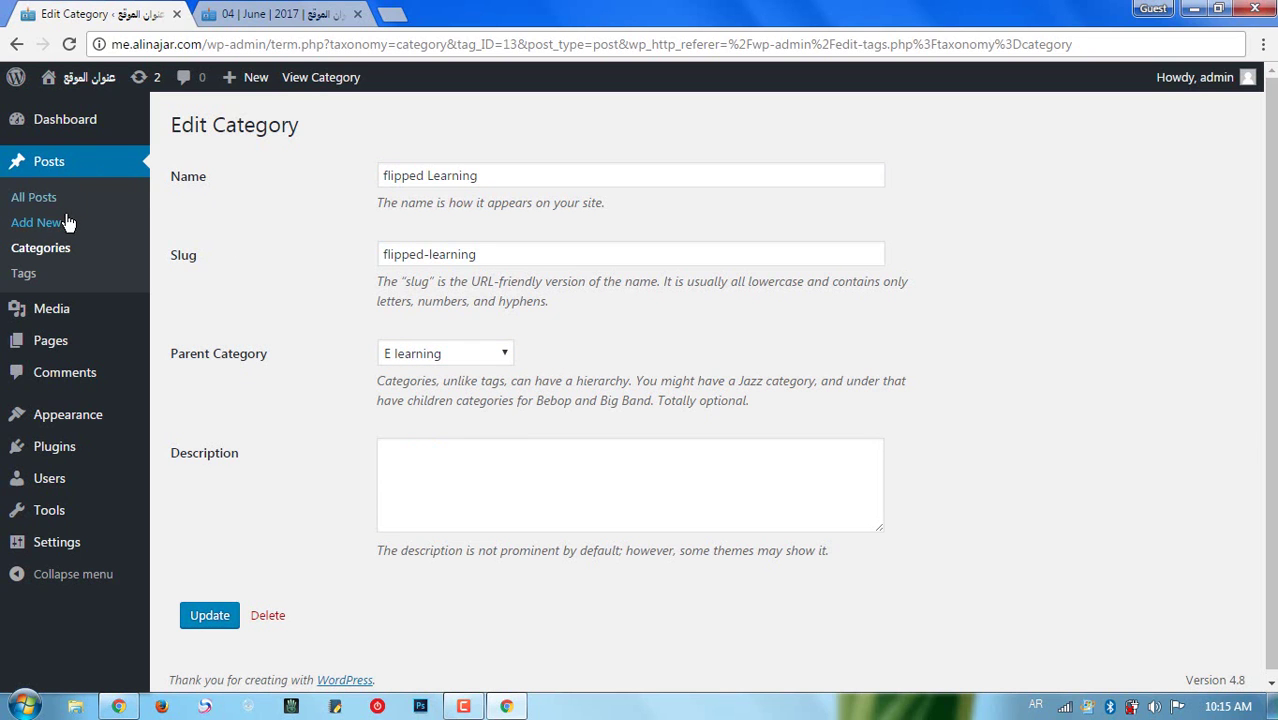
# - Go back to the post categories list and compare its hierarchy with the category links in the site's sidebar
pyautogui.click(40, 247)
pyautogui.click(272, 14)
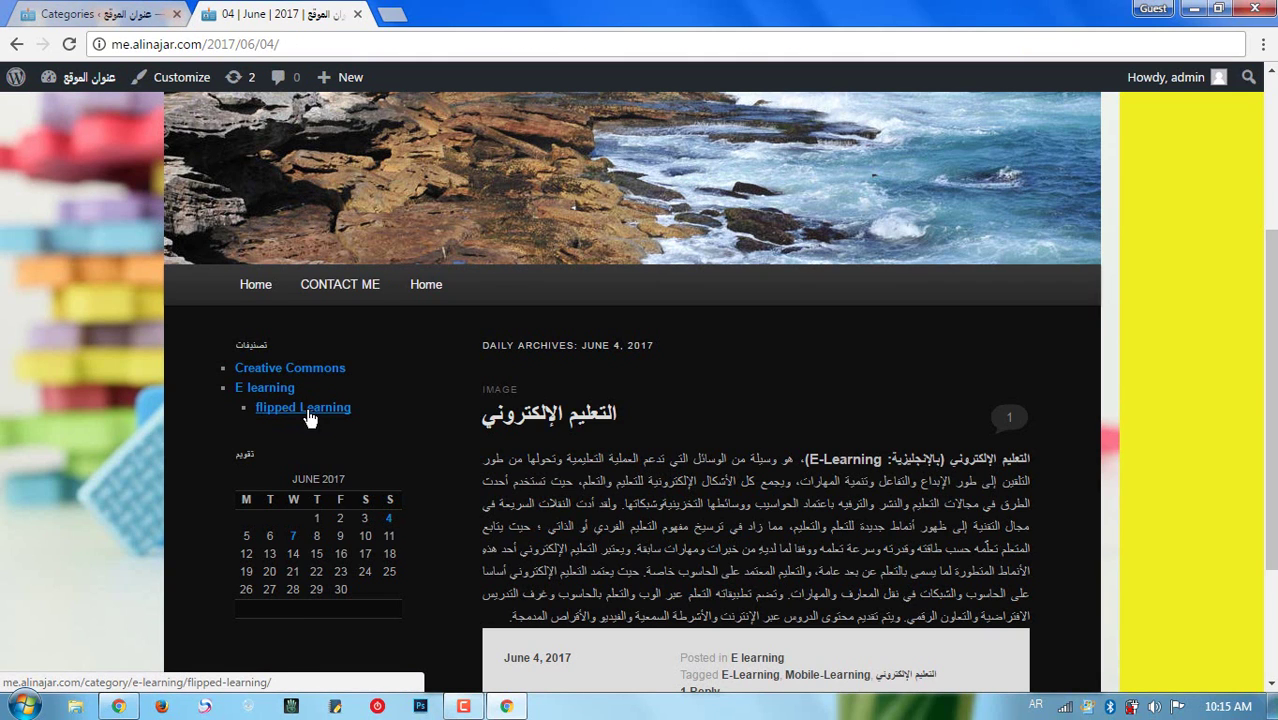
pyautogui.click(123, 8)
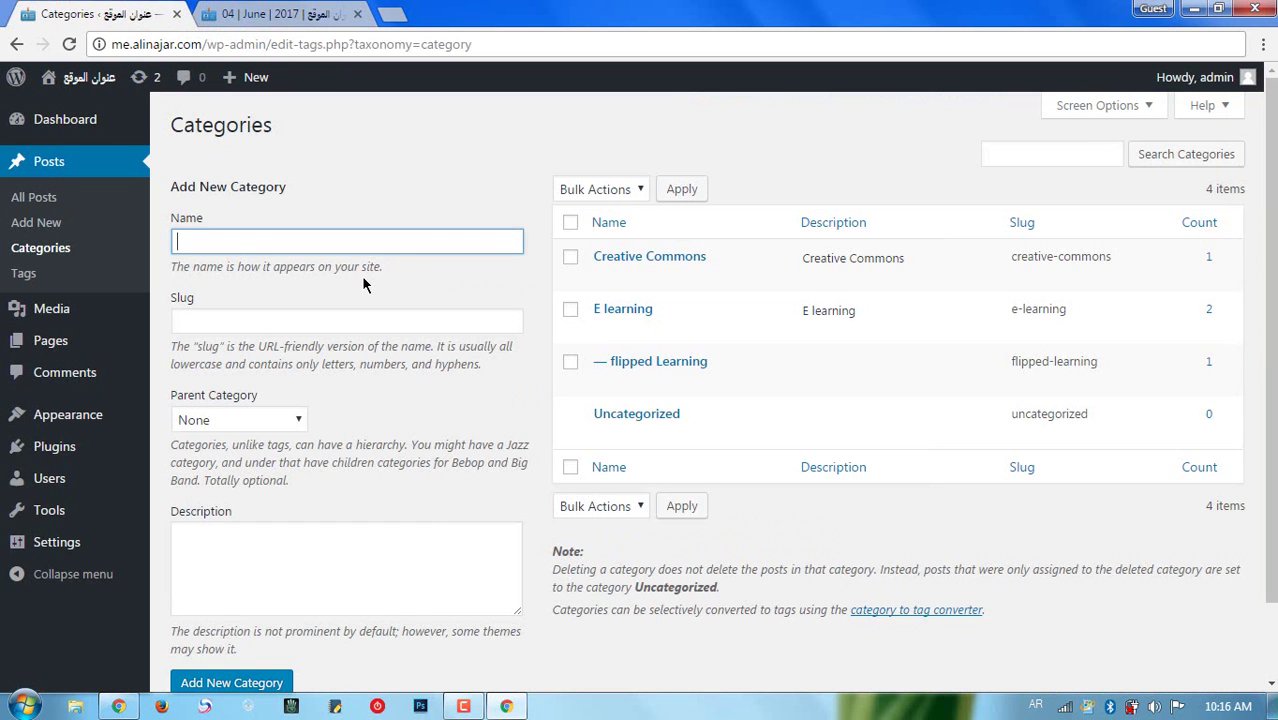
pyautogui.click(310, 15)
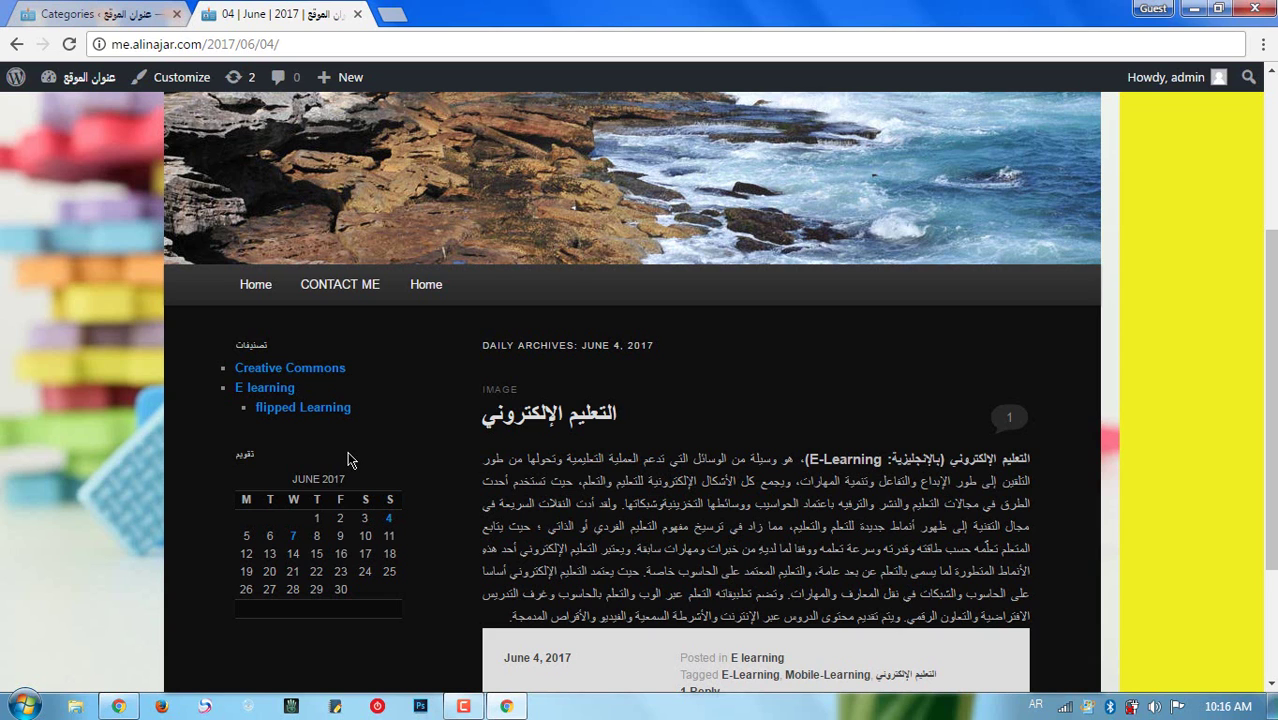
pyautogui.click(105, 14)
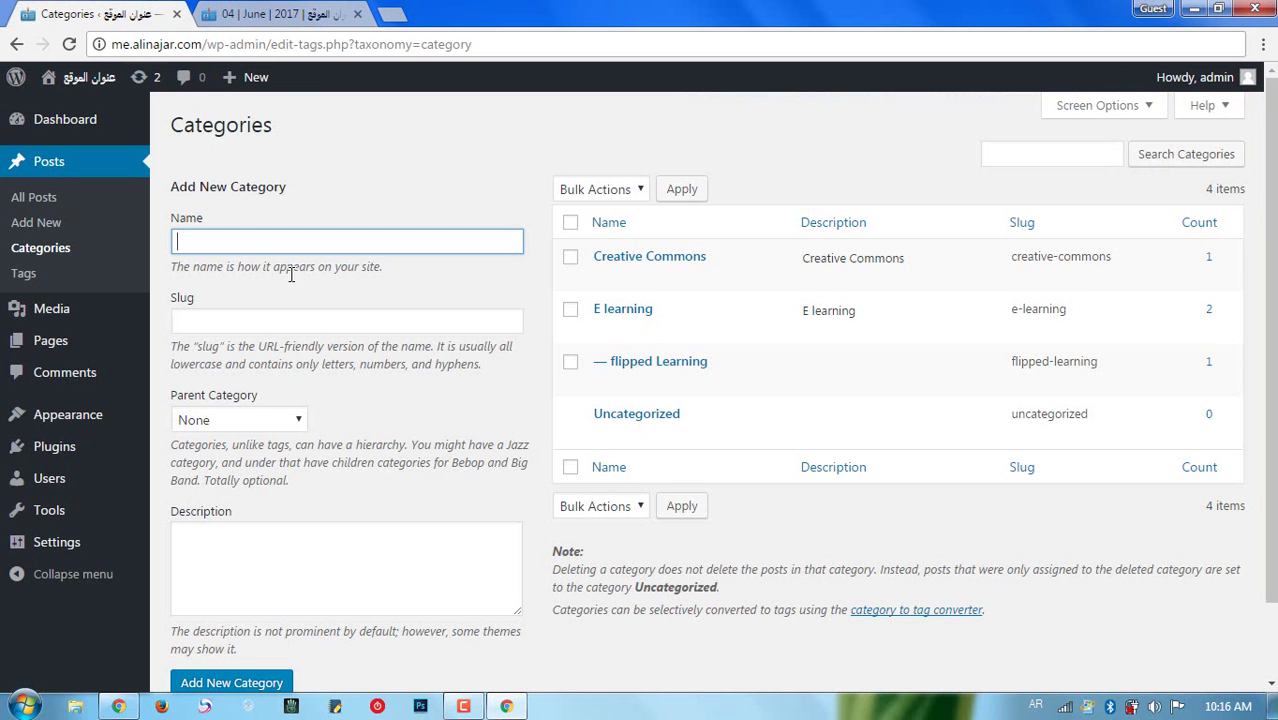
# - Go back to the widget settings and expand the Categories widget in the Main Sidebar
pyautogui.moveTo(34, 419)
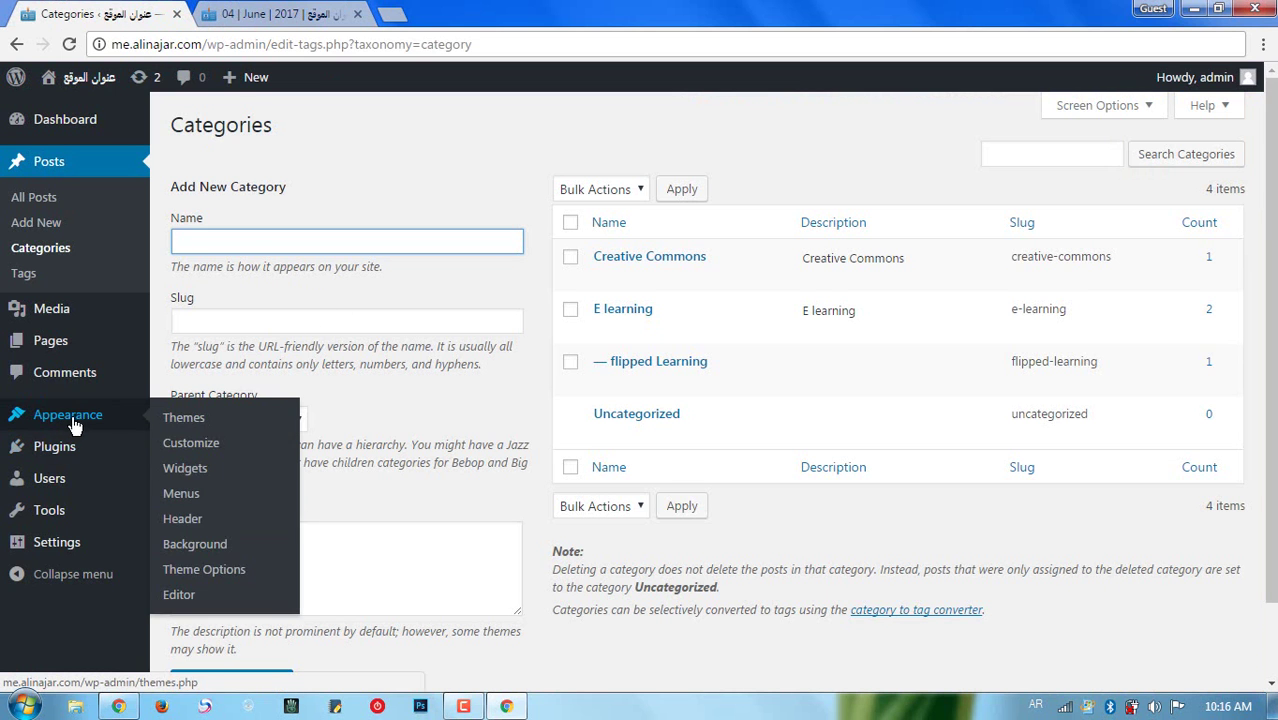
pyautogui.click(190, 472)
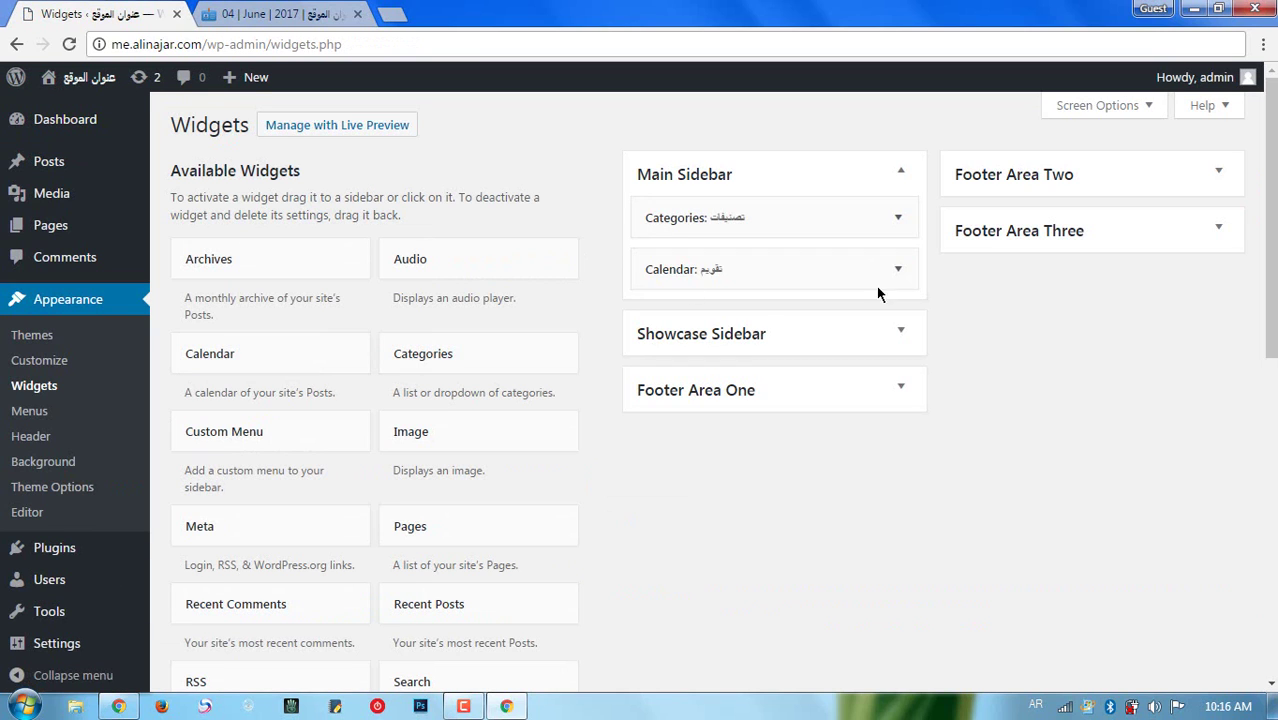
pyautogui.click(819, 231)
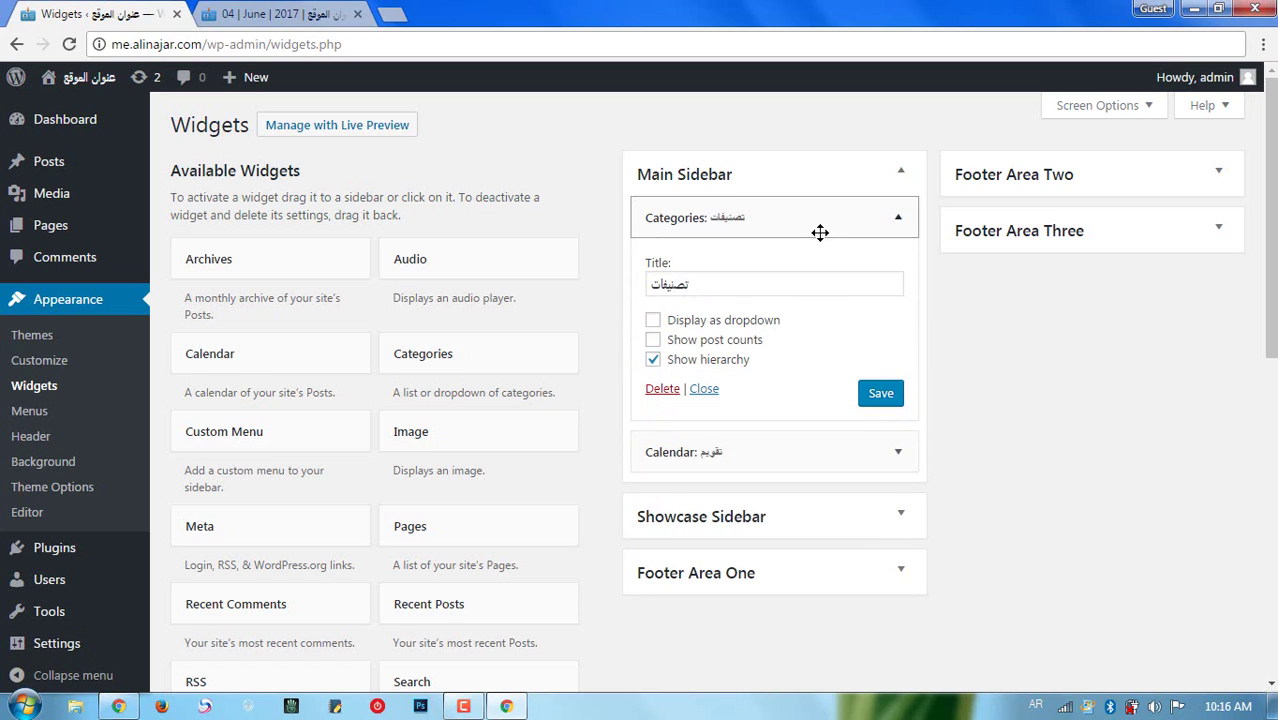